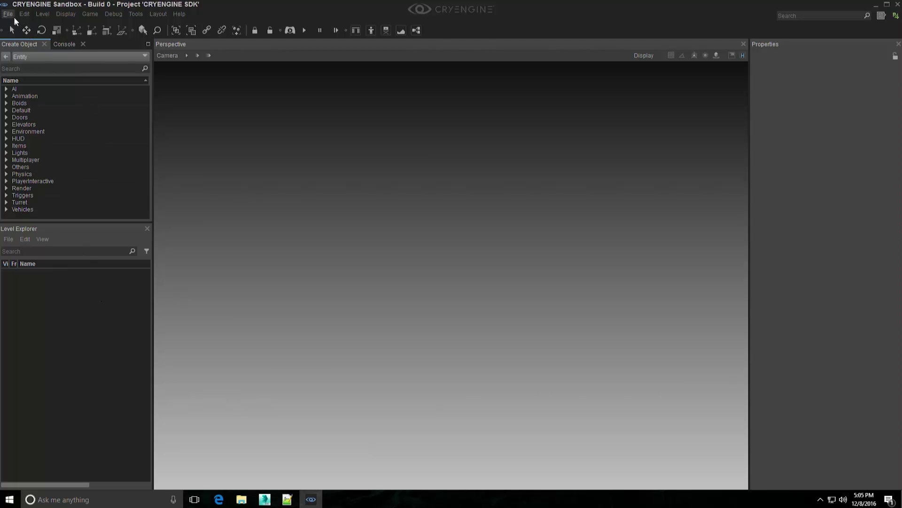
Open the Quick Asset Browser from the File menu and shift its window slightly down and right
click(12, 15)
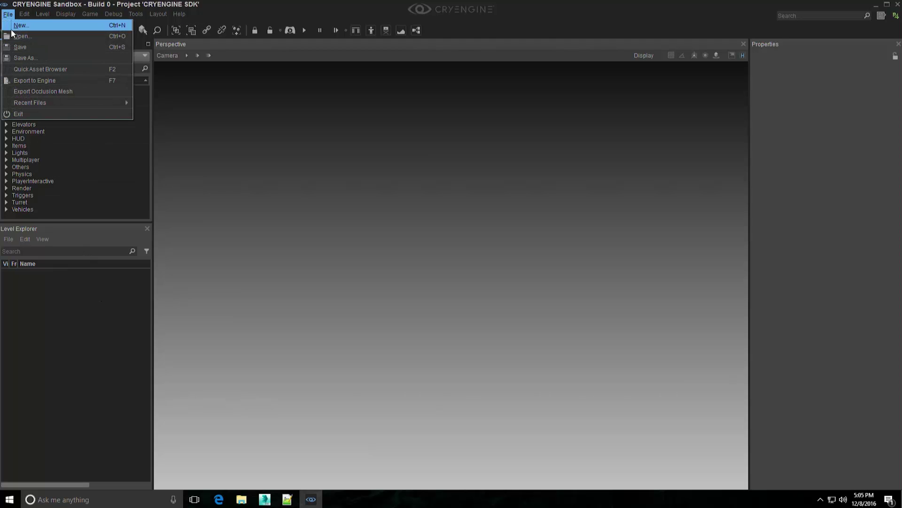
click(47, 69)
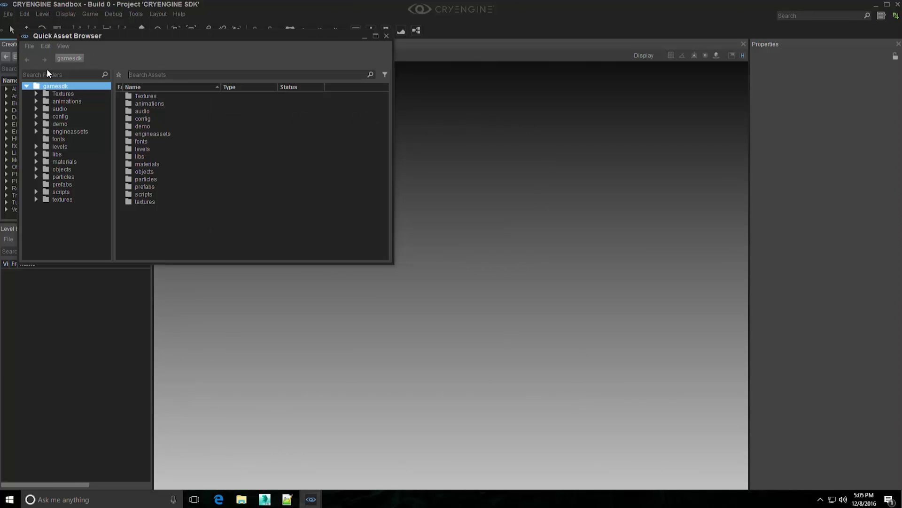
drag(180, 38, 196, 49)
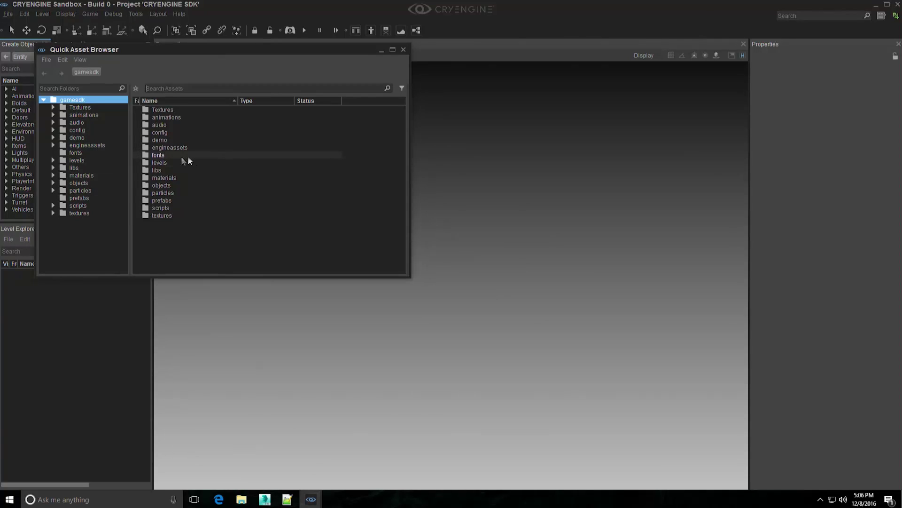
Browse audio, then Textures > cubemaps > demo, and select the environmentprobe1_cm texture
double_click(162, 125)
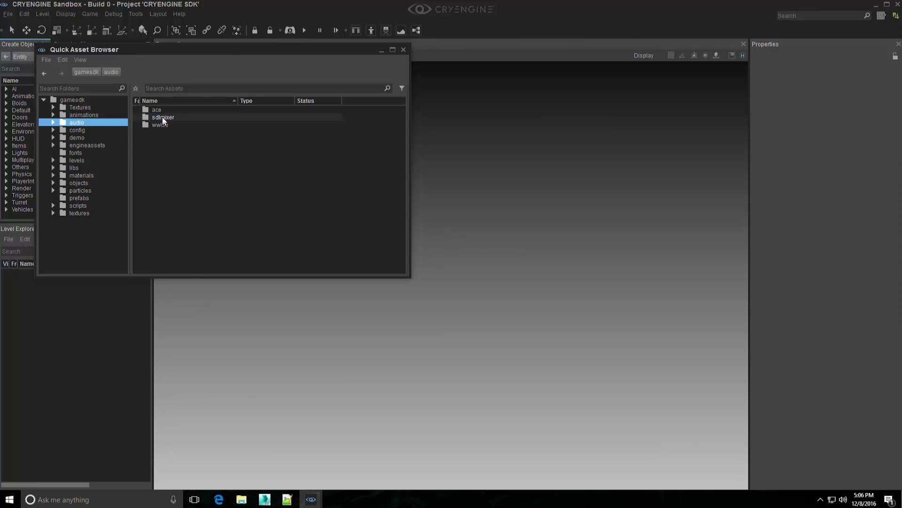
click(90, 110)
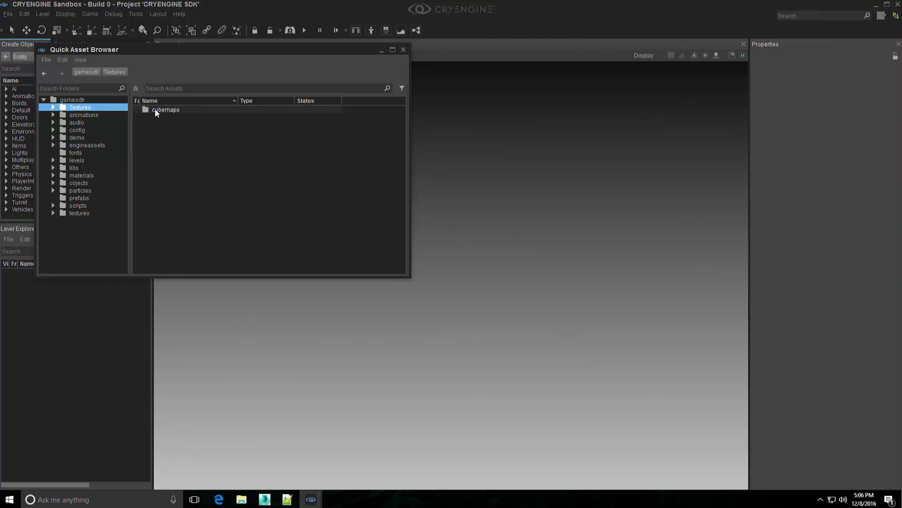
double_click(159, 110)
double_click(159, 110)
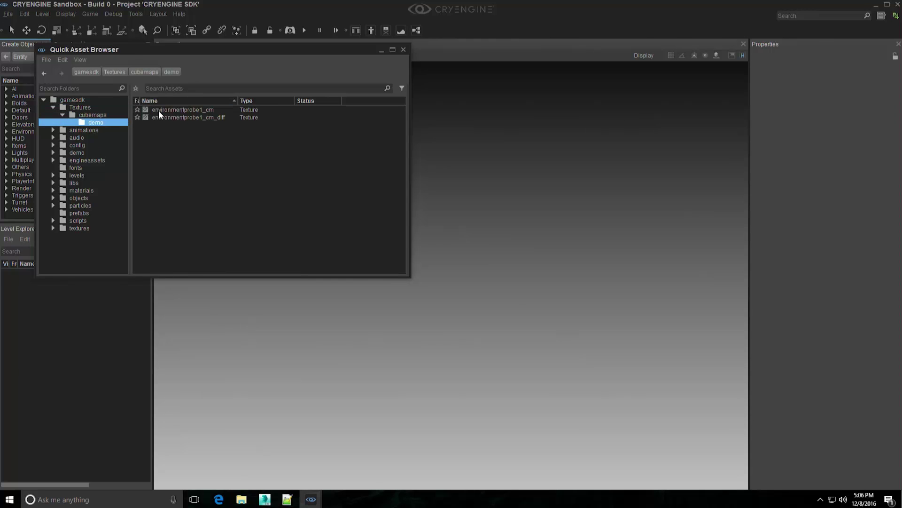
click(159, 110)
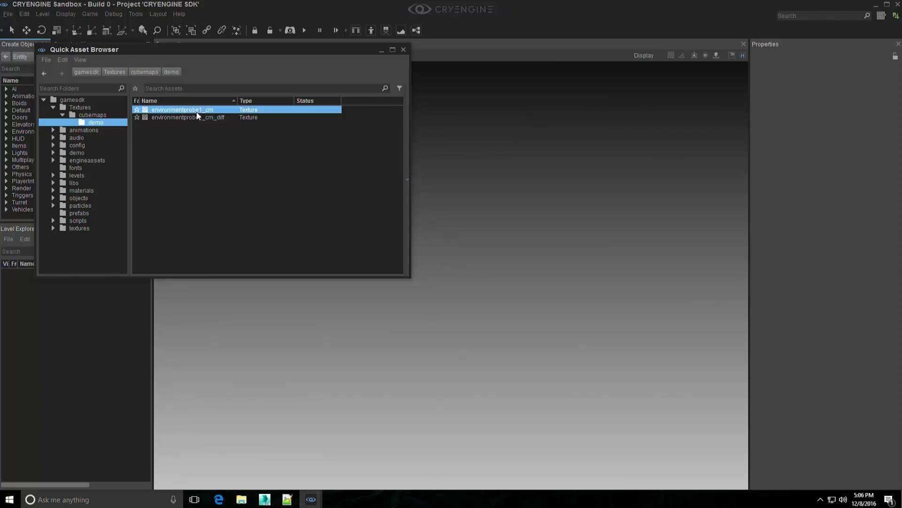
Show the top-level demo folder and expand it to list cryball, cryball2, kuh, kuh2 and vicci
key(super)
click(169, 154)
click(83, 152)
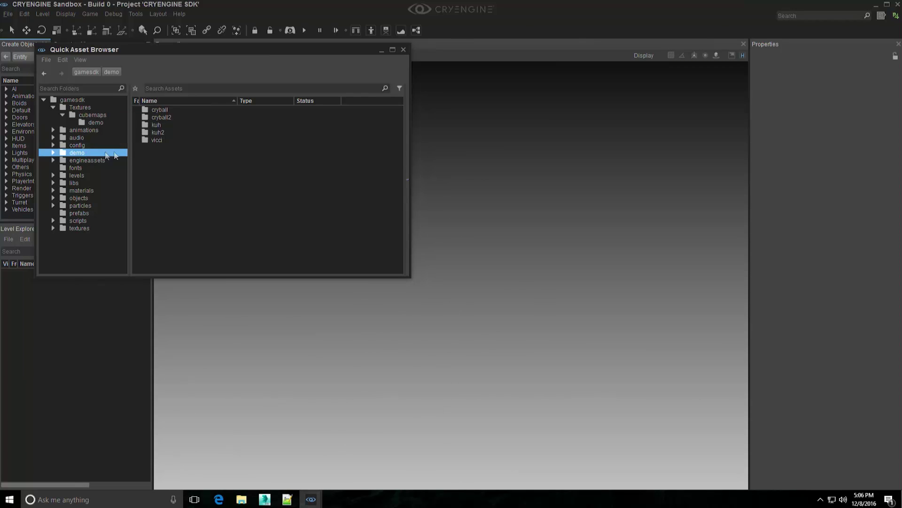
click(53, 153)
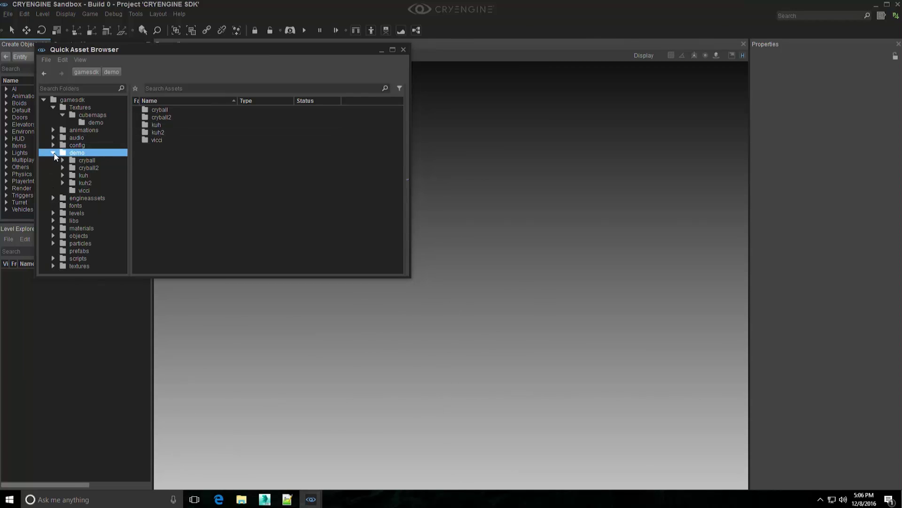
Open cryball, preview its mesh and material, and enlarge the browser wider and taller
double_click(151, 110)
click(157, 118)
click(159, 125)
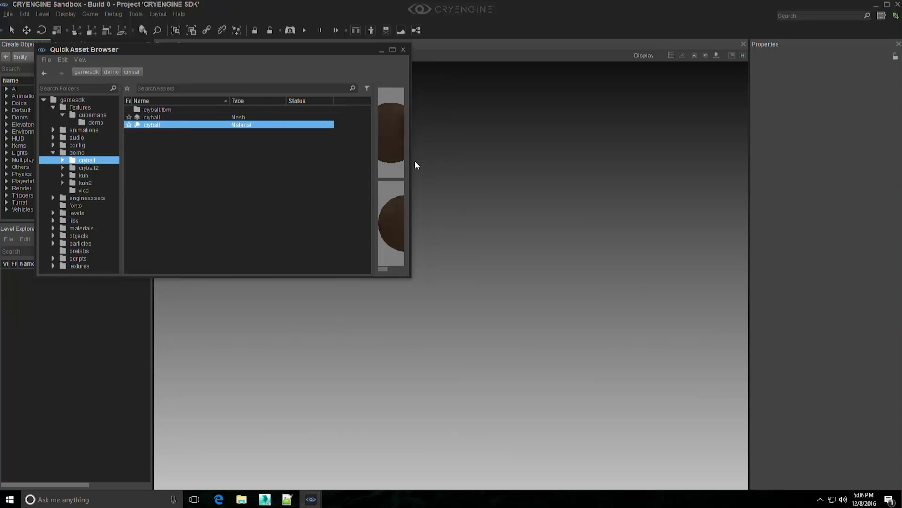
drag(410, 161, 644, 158)
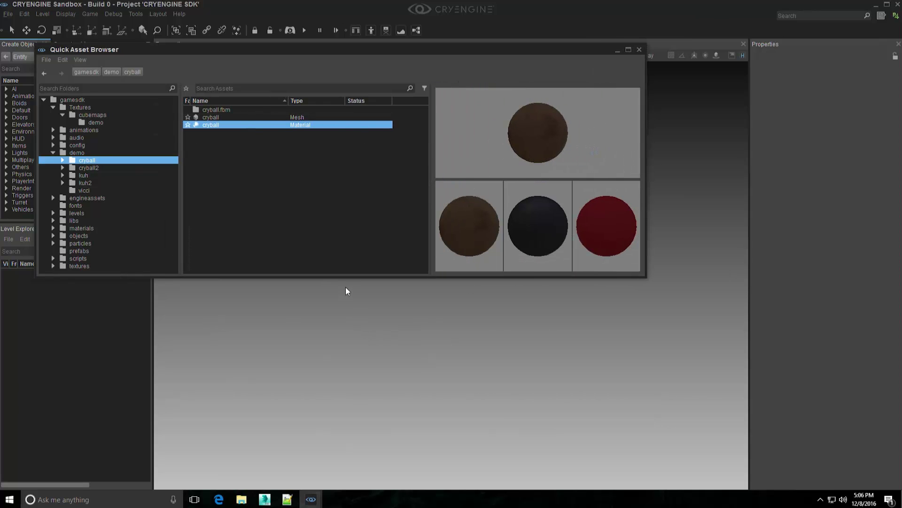
drag(347, 276, 347, 425)
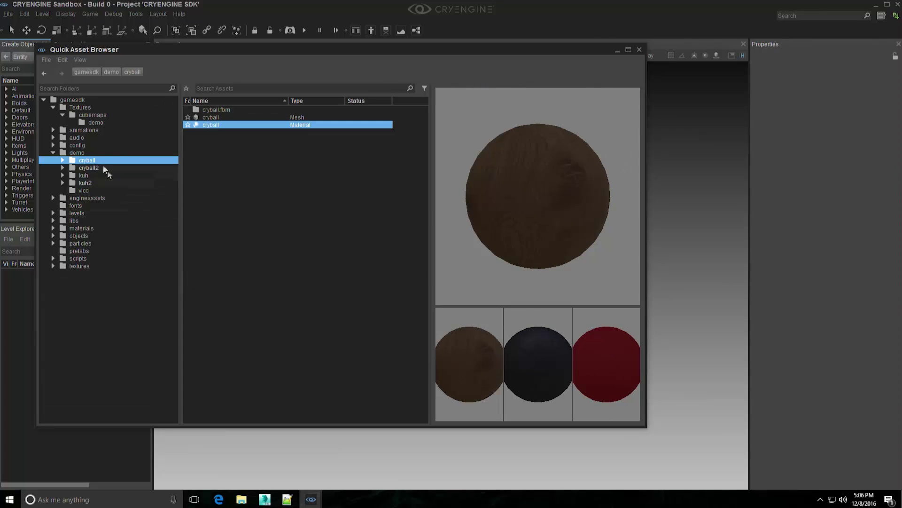
Show the cryball material in Explorer and inspect cryball.cgf, cryball.mtl and their .cryasset files
right_click(230, 126)
click(264, 164)
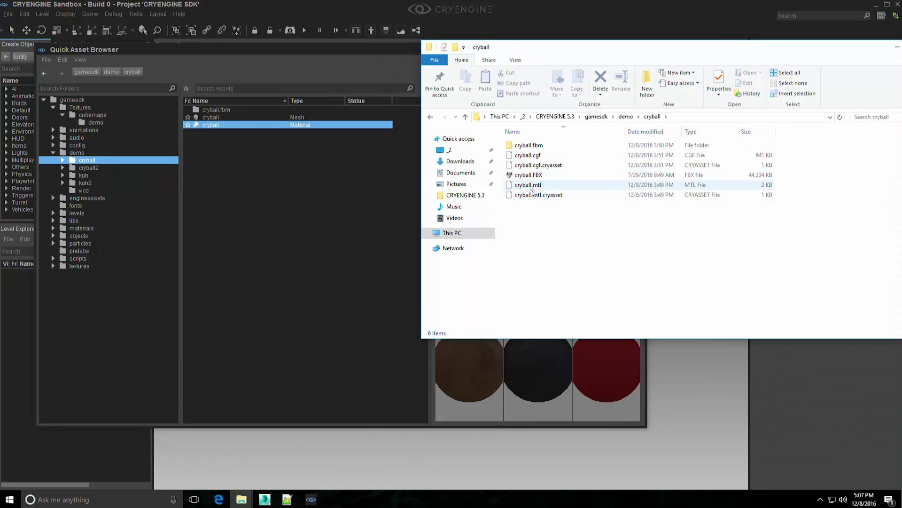
click(529, 156)
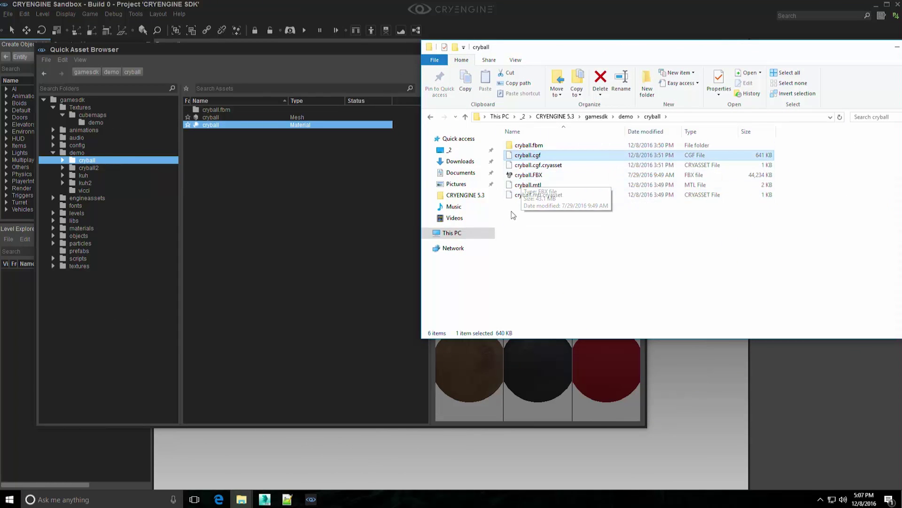
click(528, 185)
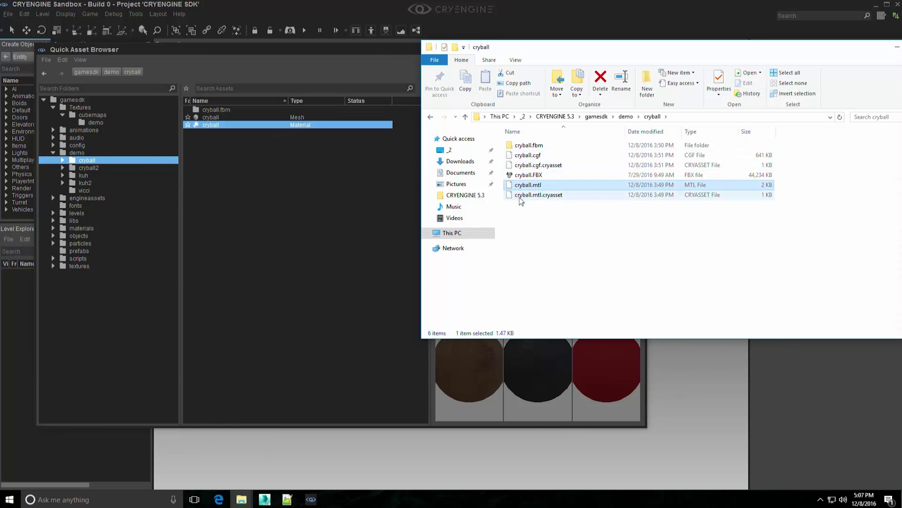
click(536, 165)
click(532, 194)
click(529, 168)
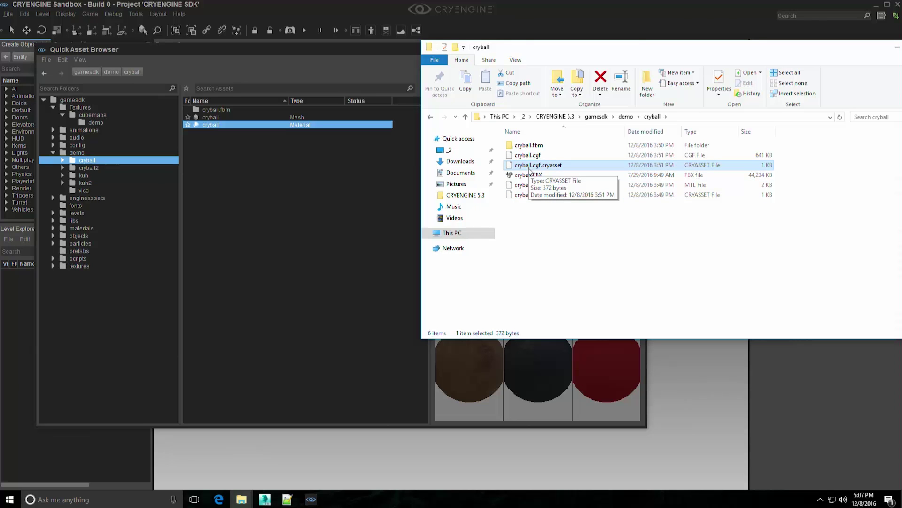
click(528, 217)
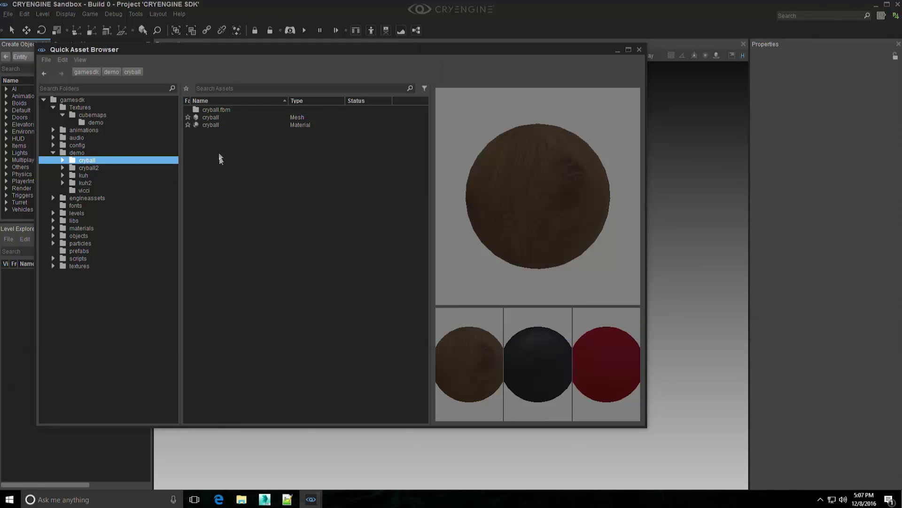
click(219, 159)
click(220, 124)
click(212, 118)
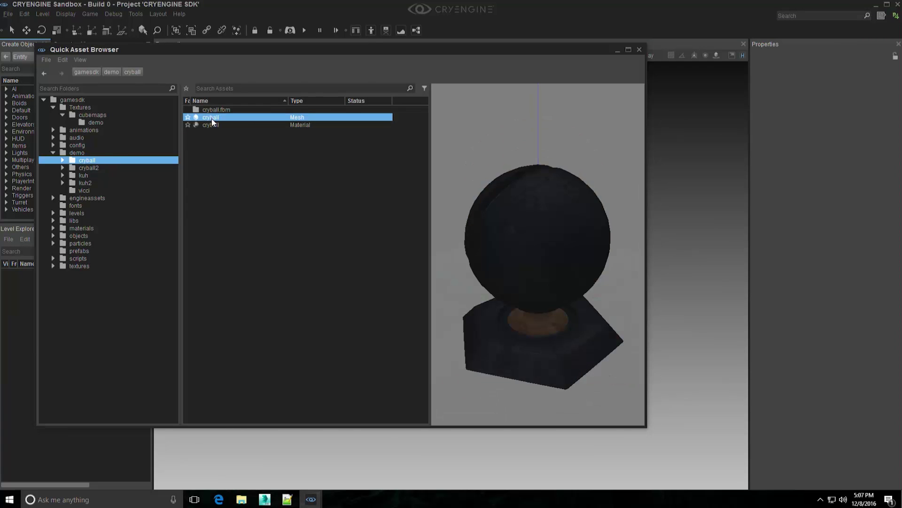
click(210, 124)
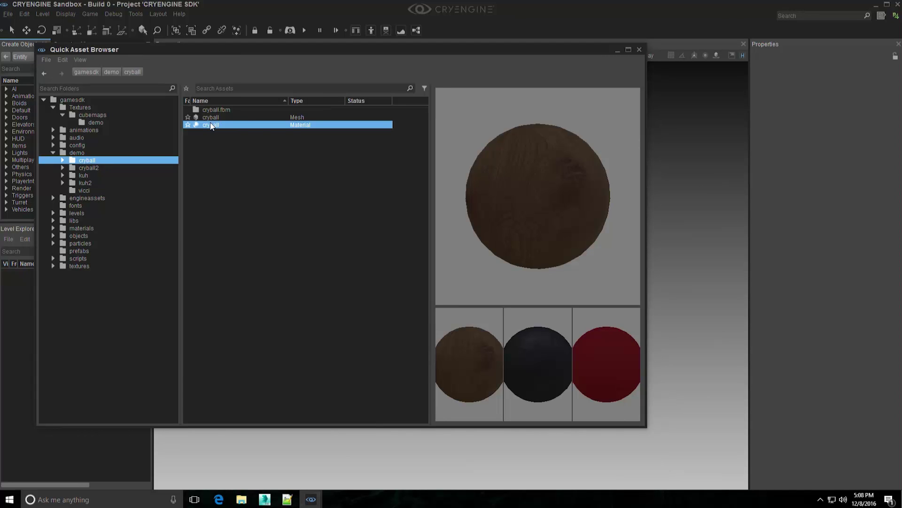
key(Escape)
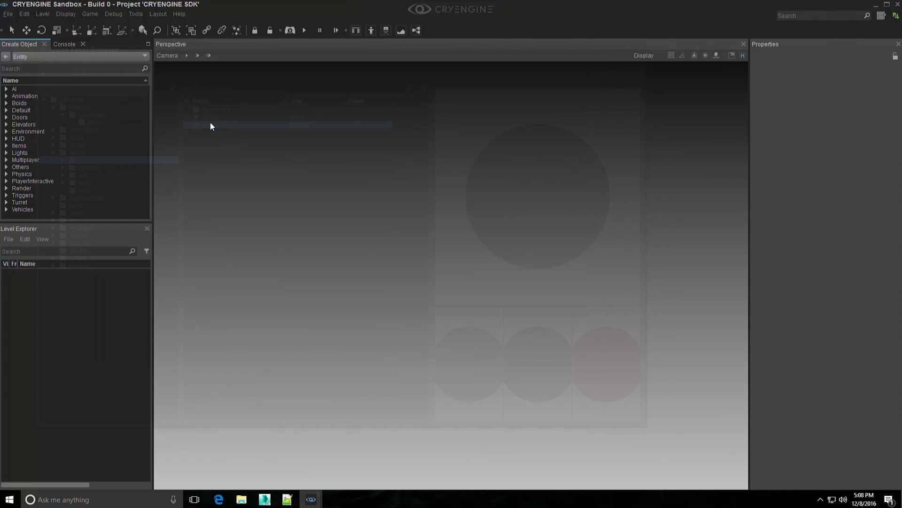
mouse_move(322, 499)
click(336, 462)
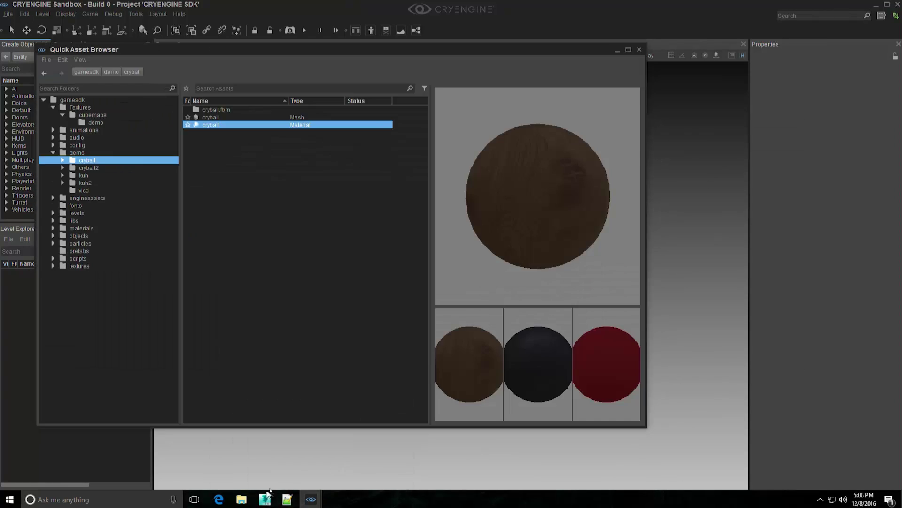
mouse_move(242, 499)
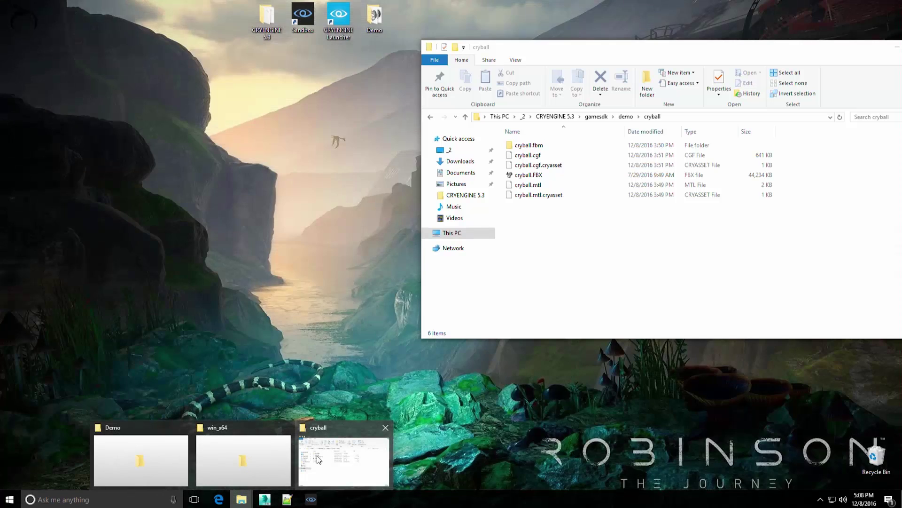
click(318, 460)
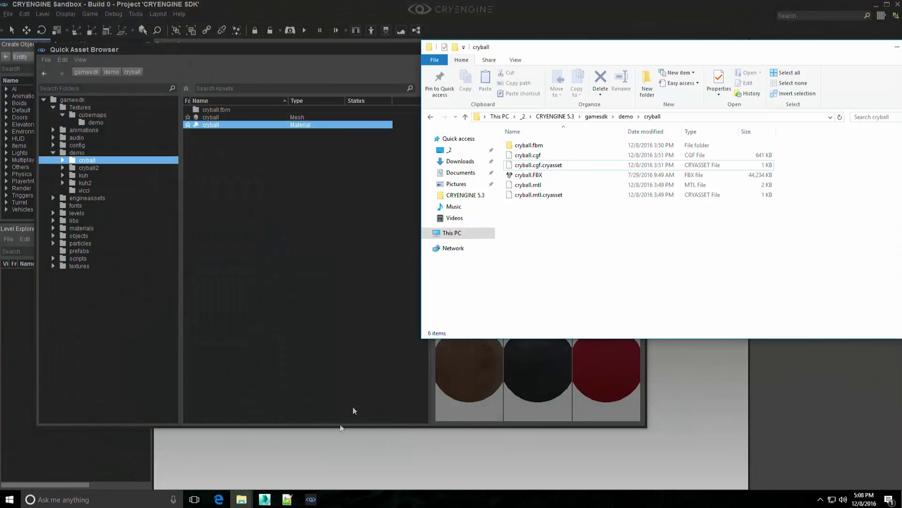
click(524, 155)
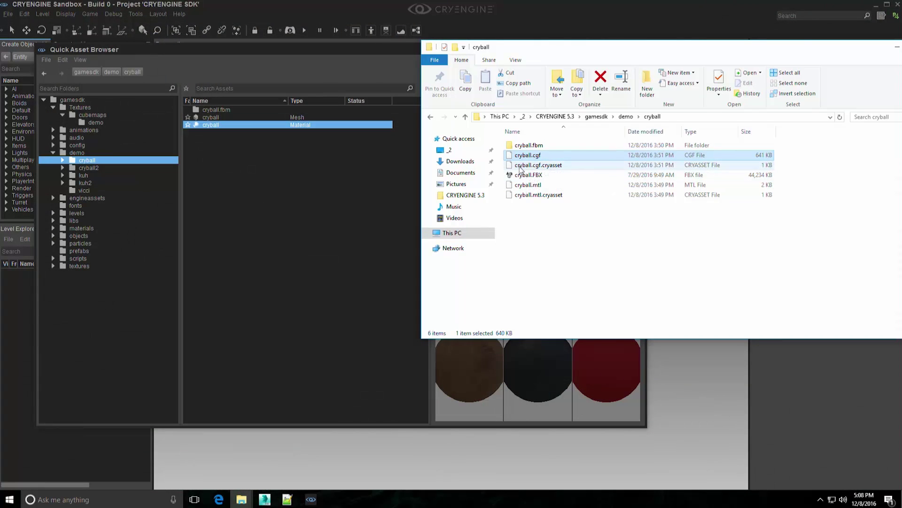
click(521, 166)
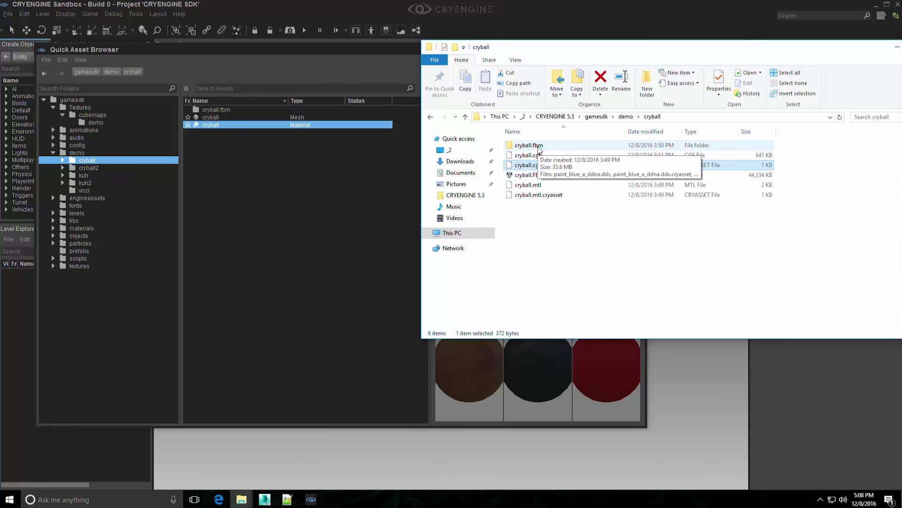
click(538, 146)
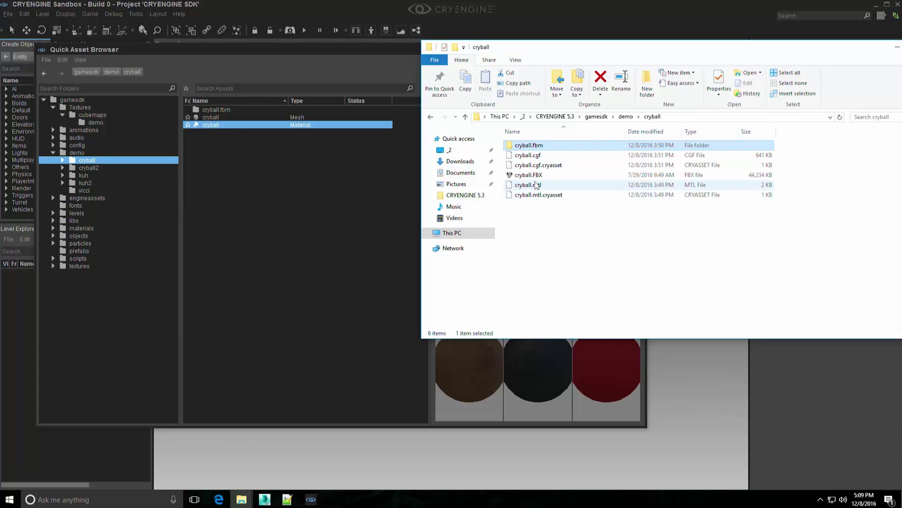
click(538, 165)
click(540, 195)
click(296, 196)
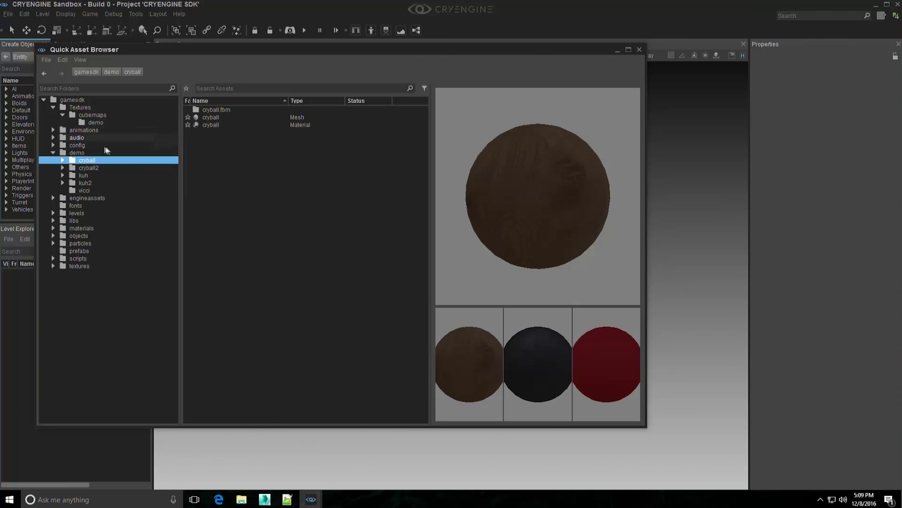
Narrow the preview pane and navigate from gamesdk into objects > natural > trees > aspen
drag(429, 151, 462, 152)
click(78, 145)
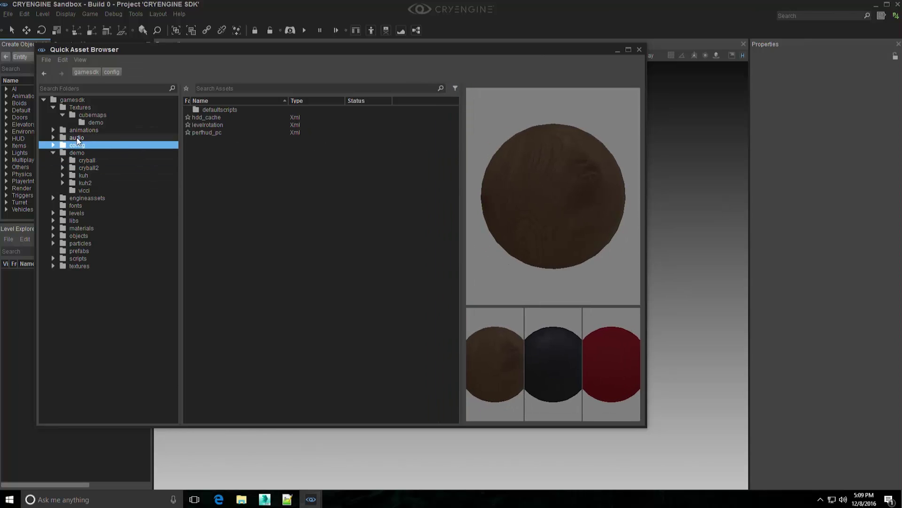
click(77, 101)
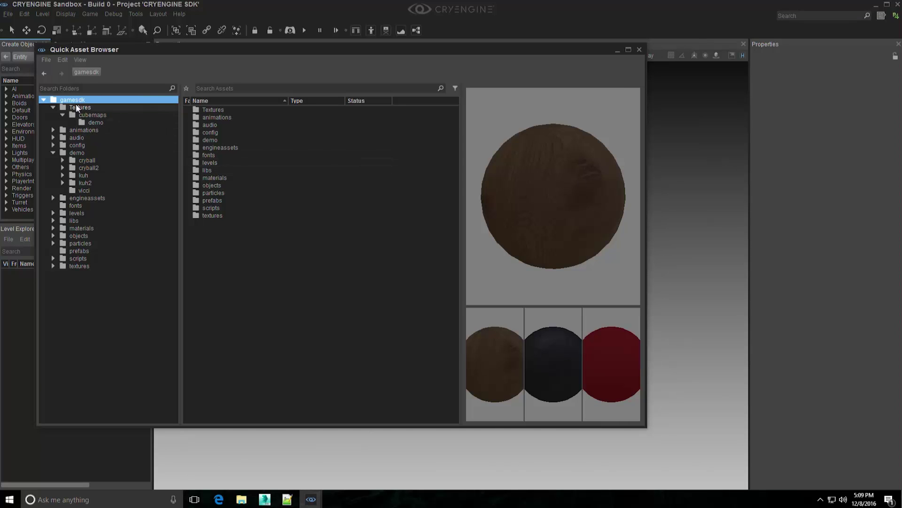
double_click(211, 186)
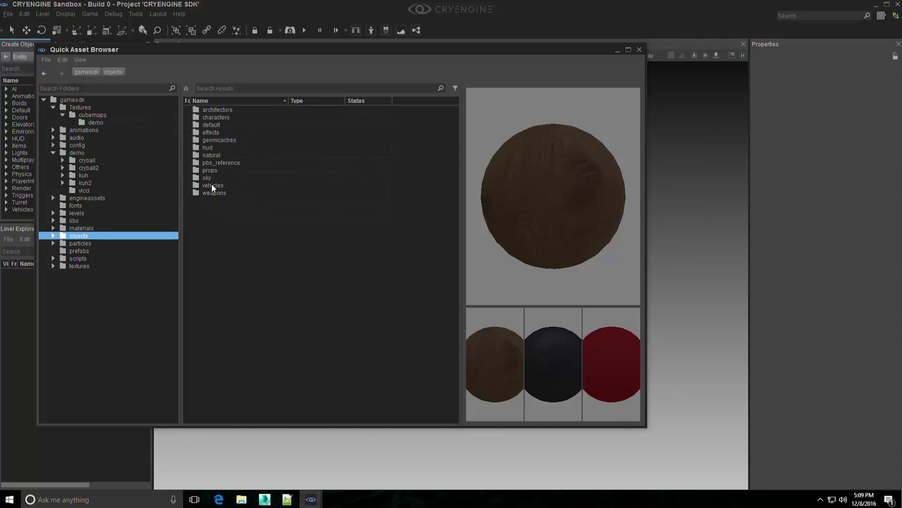
click(222, 154)
double_click(222, 155)
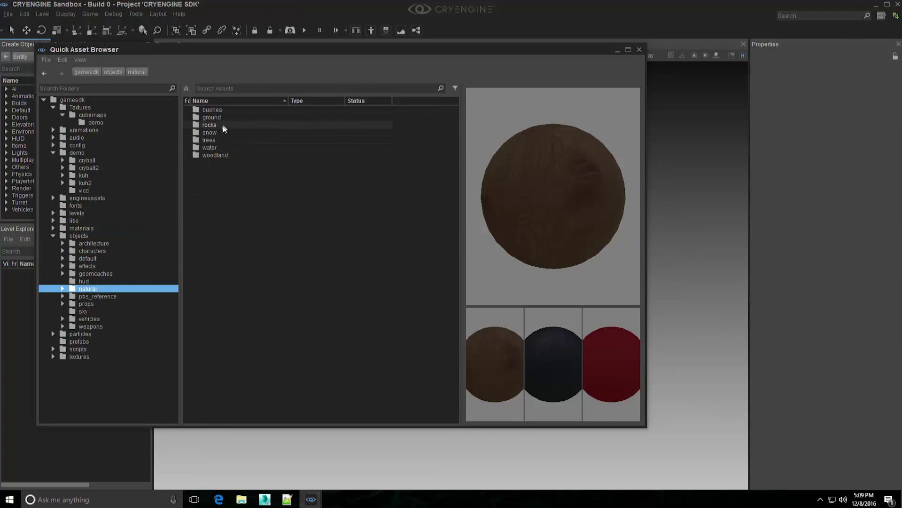
double_click(219, 137)
double_click(226, 111)
Preview the b_aspen_a, b_aspen_d_noleaf, b_aspen_h_dead and c_aspen_d tree meshes
click(221, 133)
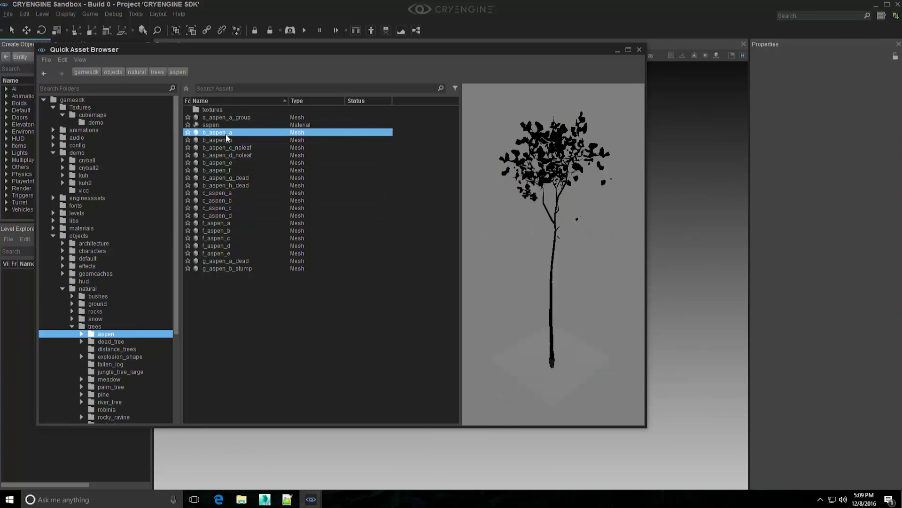
click(227, 155)
click(226, 186)
click(220, 216)
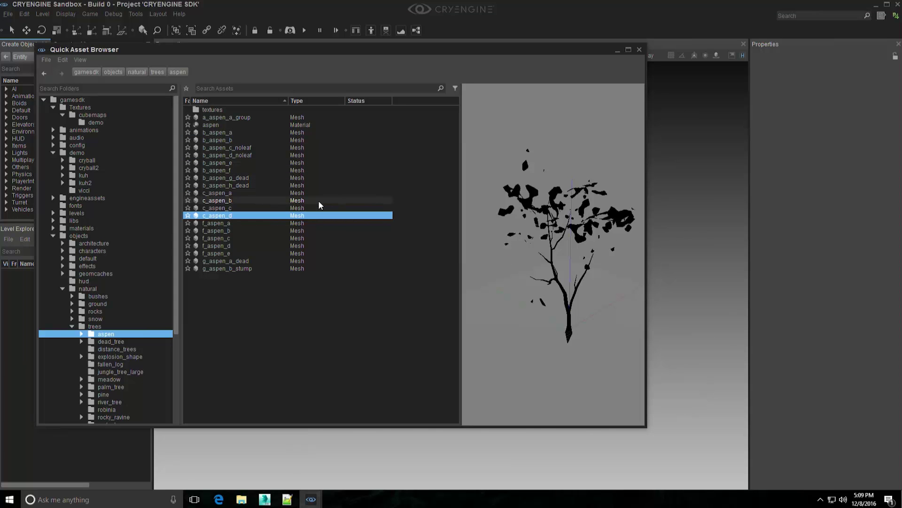
mouse_move(318, 202)
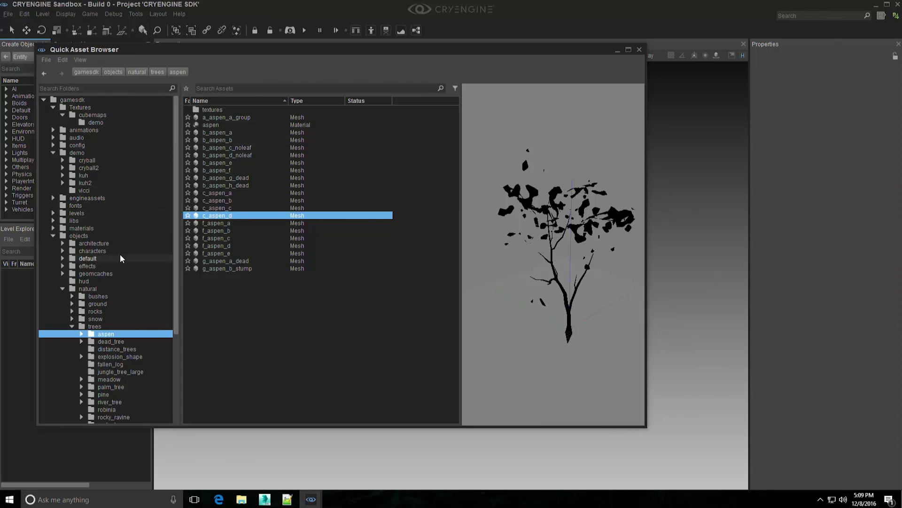
click(78, 60)
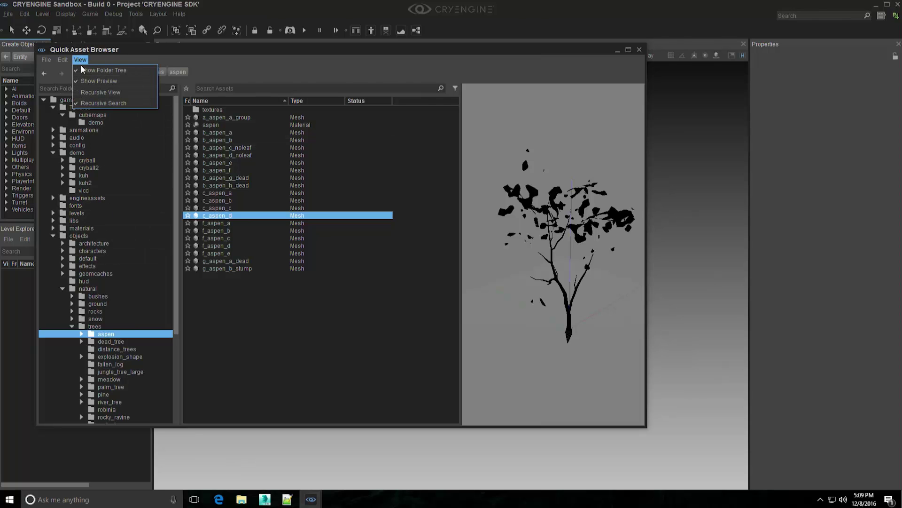
click(89, 81)
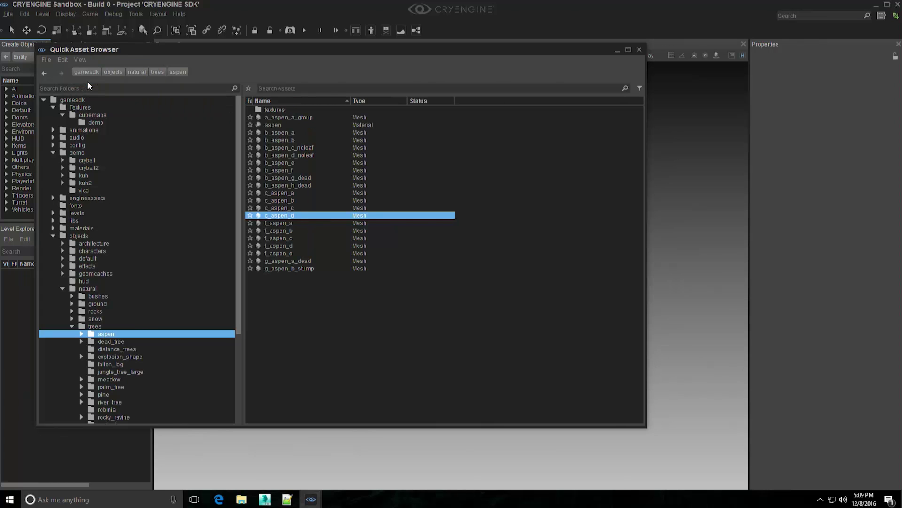
click(79, 60)
click(81, 80)
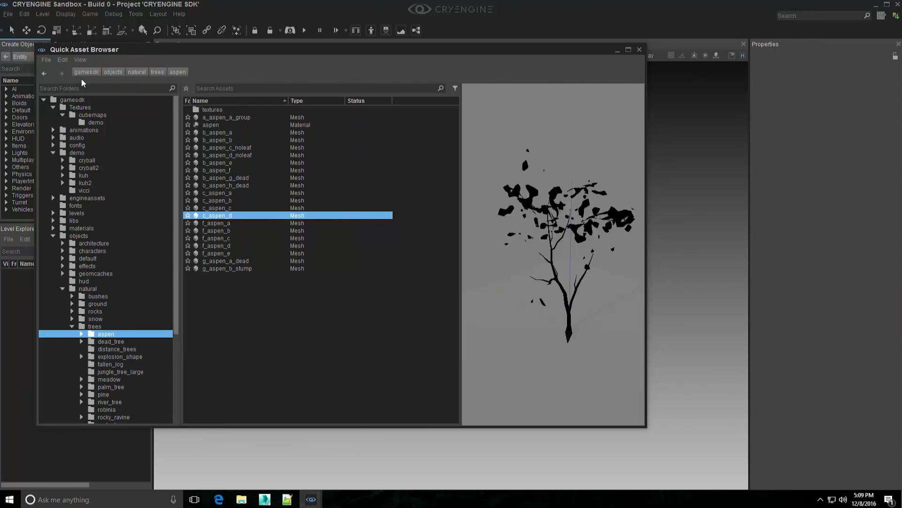
click(81, 59)
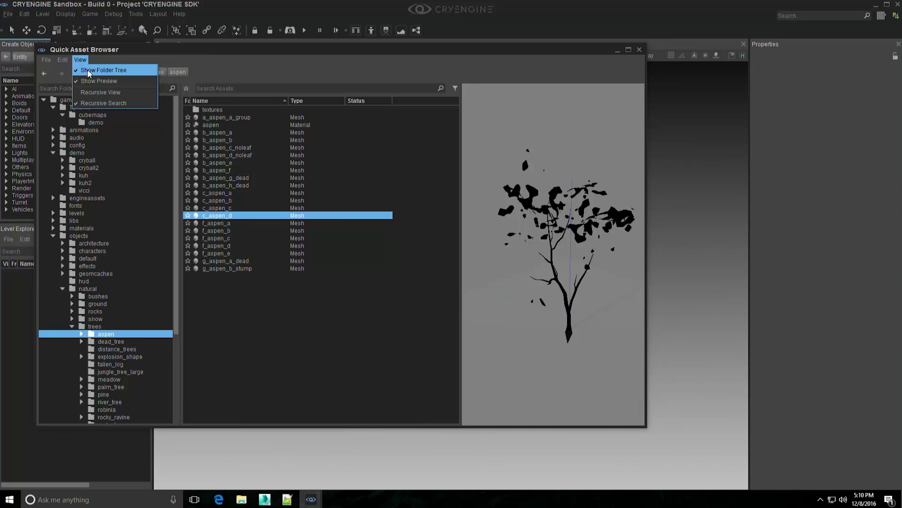
click(87, 69)
click(86, 60)
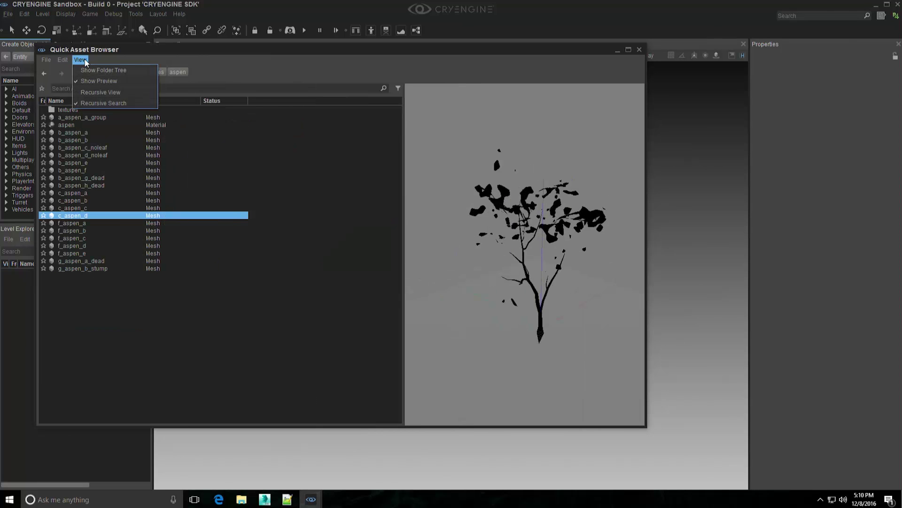
click(85, 67)
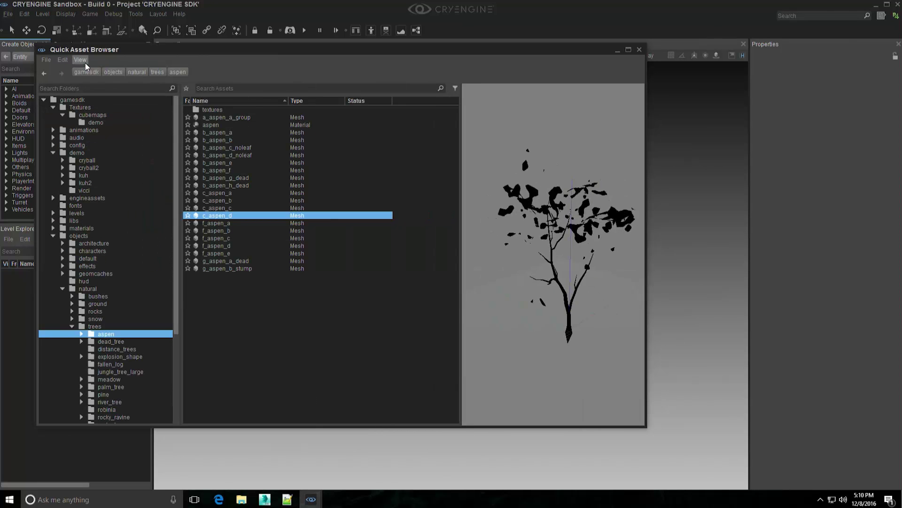
click(85, 62)
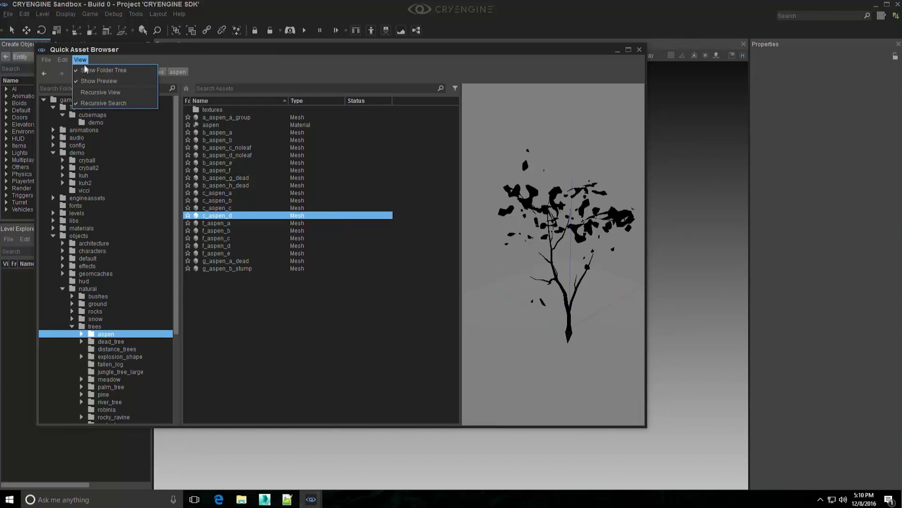
click(102, 333)
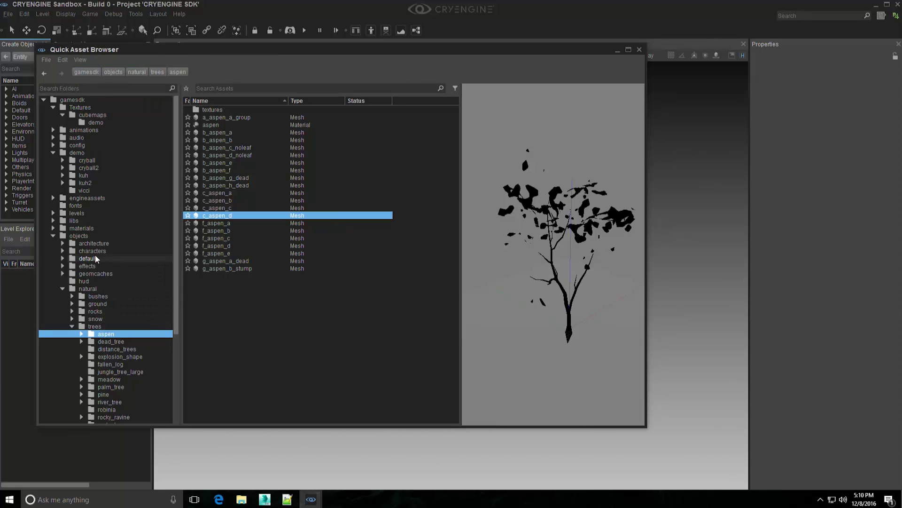
Multi-select the ground, rocks and snow folders, then show trees alone and jump up to objects
ctrl+click(95, 318)
ctrl+click(95, 310)
ctrl+click(97, 303)
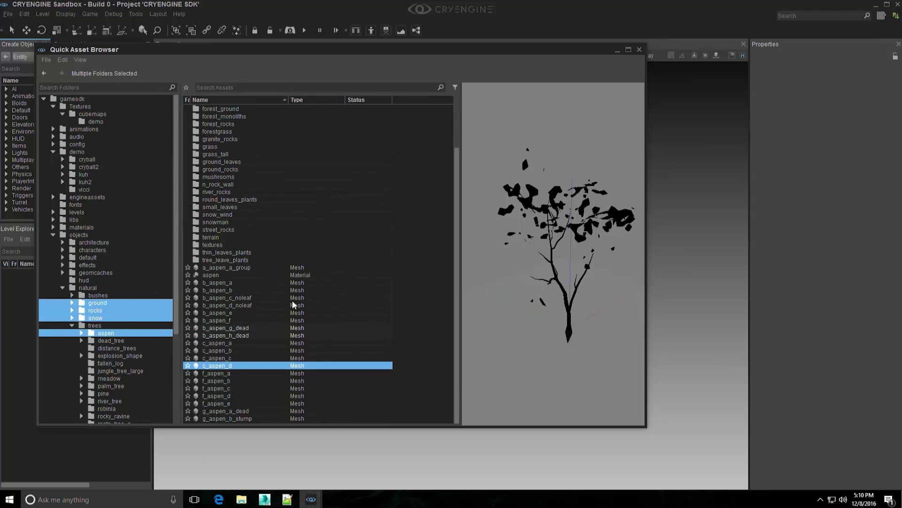
click(94, 325)
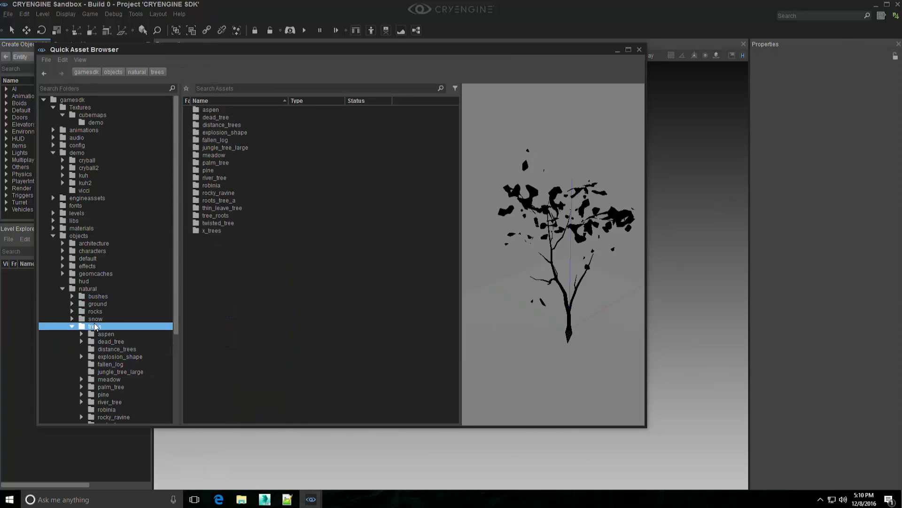
click(115, 72)
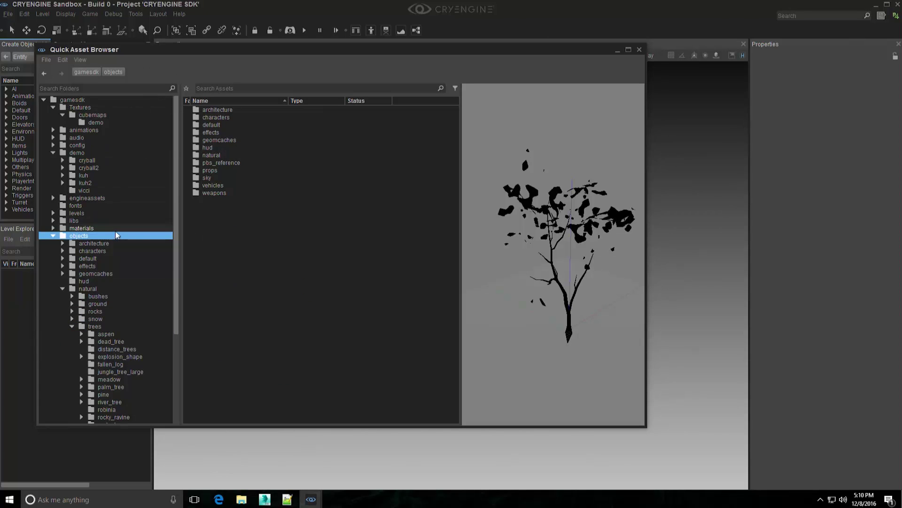
Step back through the folder history until the natural folder's subfolders are listed
click(44, 72)
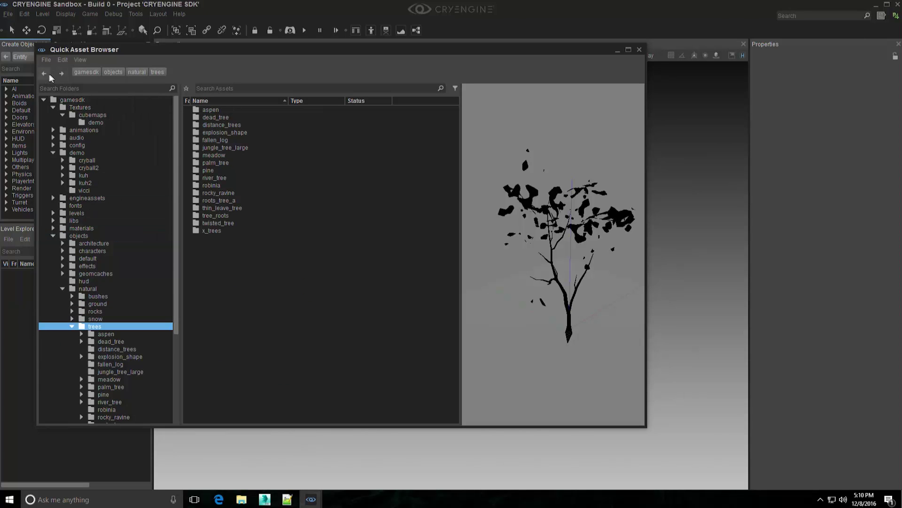
click(47, 73)
click(47, 73)
click(47, 73)
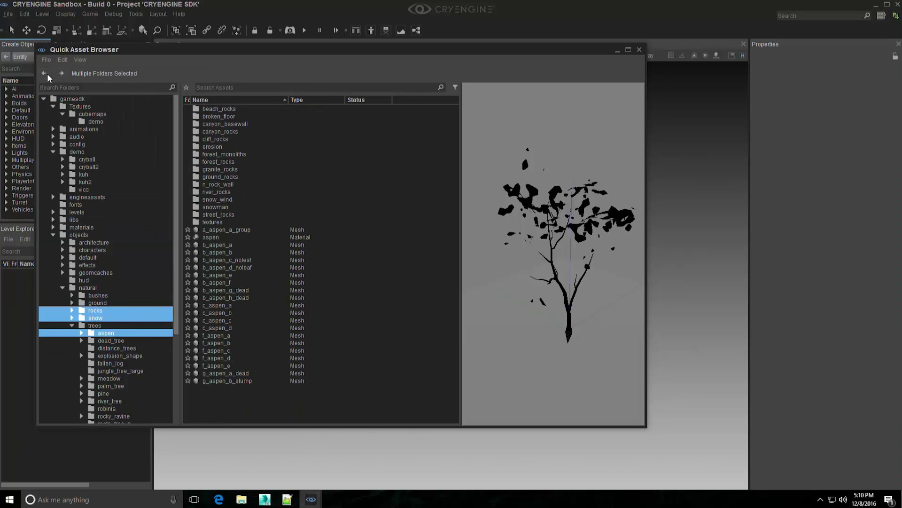
click(47, 73)
click(47, 73)
click(47, 74)
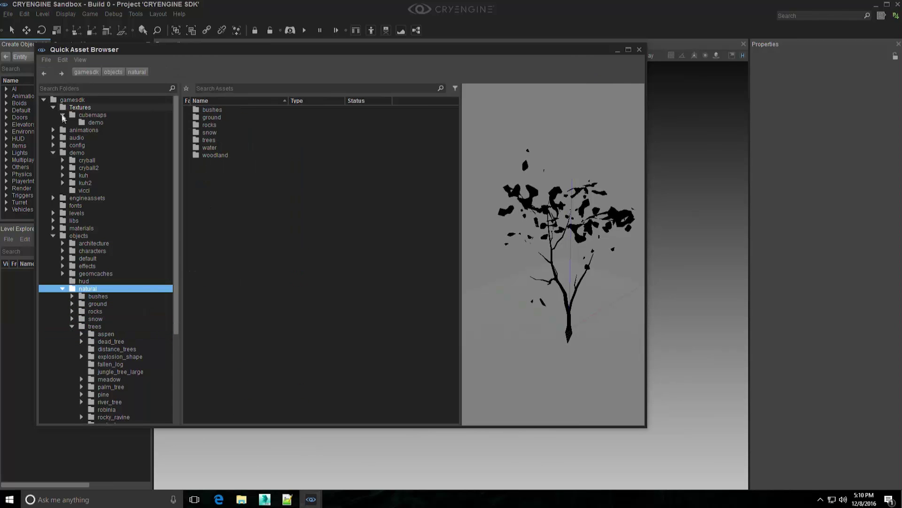
Filter the folder tree by 'obje', clear it, and drag the splitter to widen the asset list
click(101, 88)
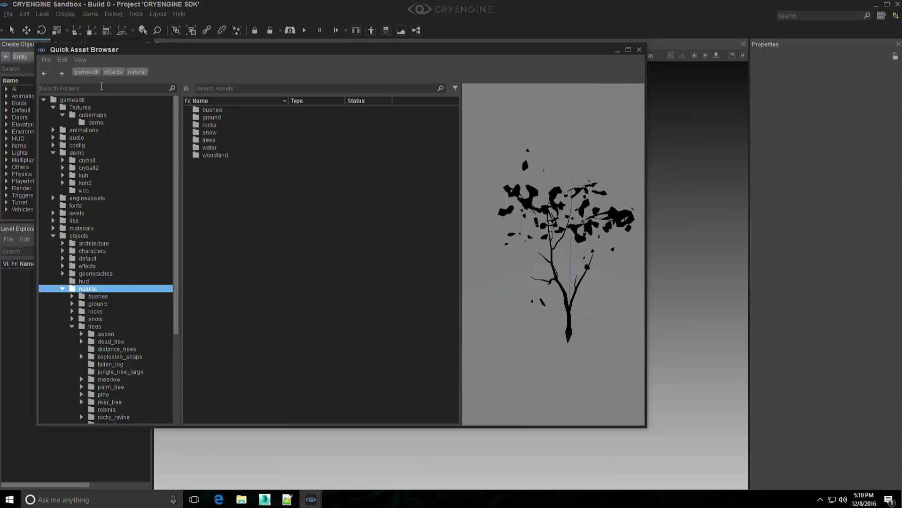
text(object)
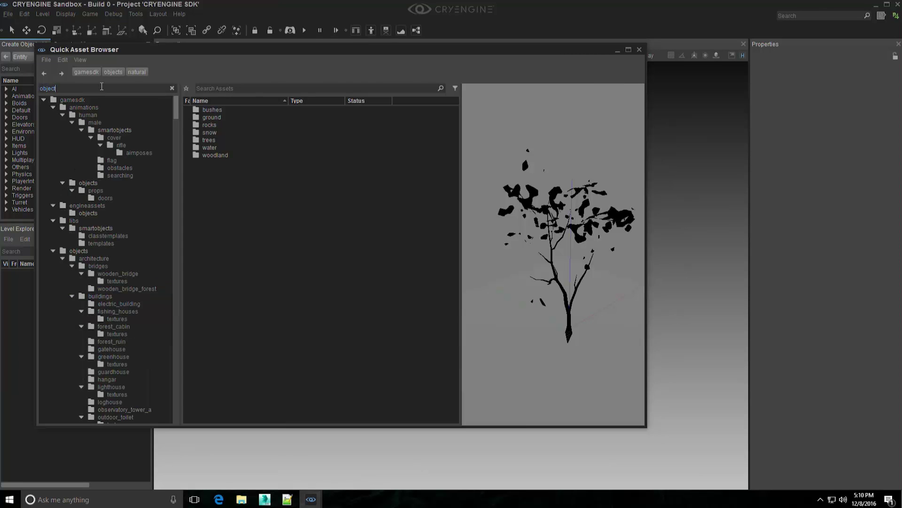
click(172, 88)
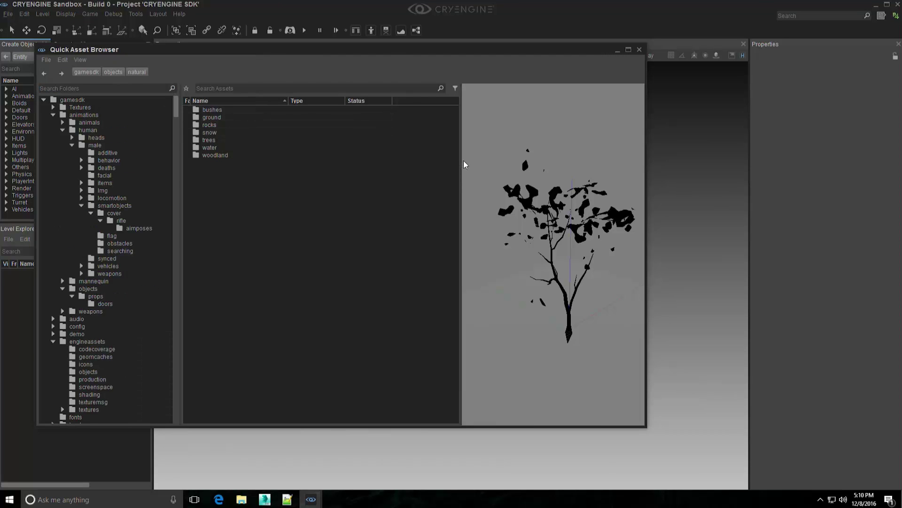
drag(461, 159, 562, 158)
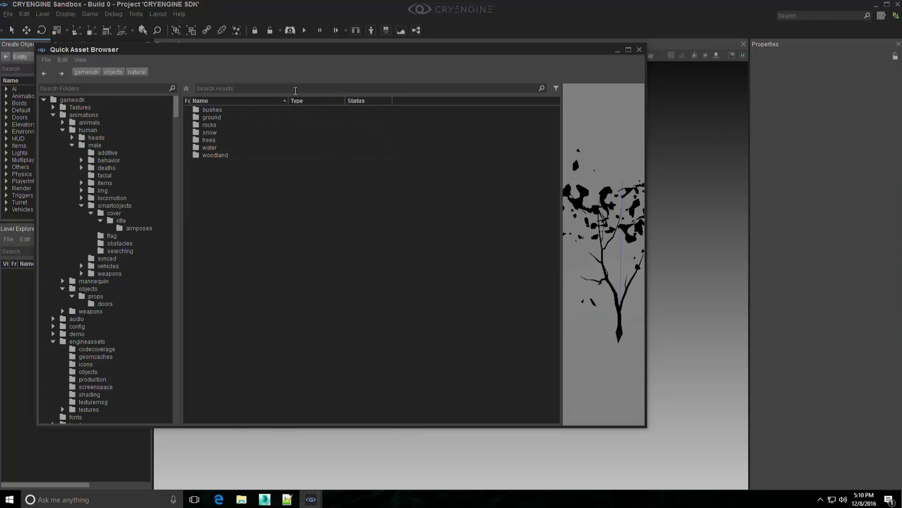
Collapse the animations, engineassets, libs and objects folders in the gamesdk tree
click(53, 116)
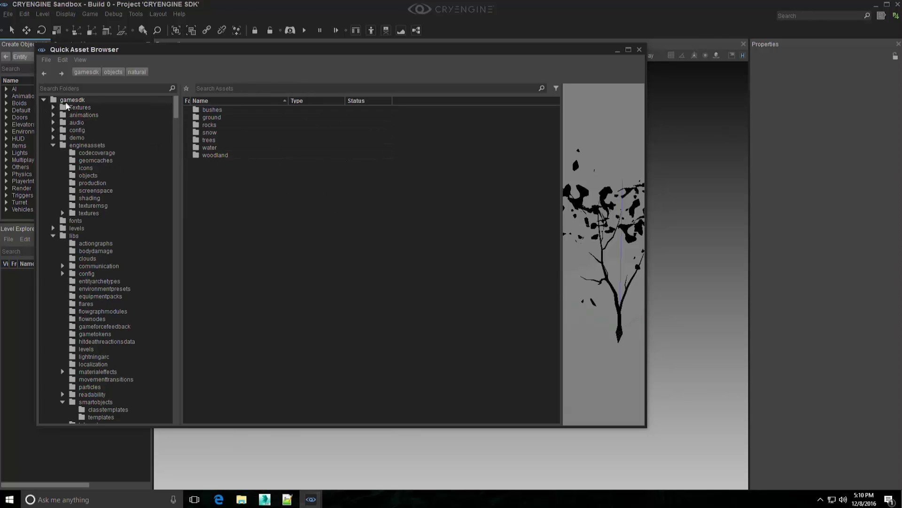
click(68, 100)
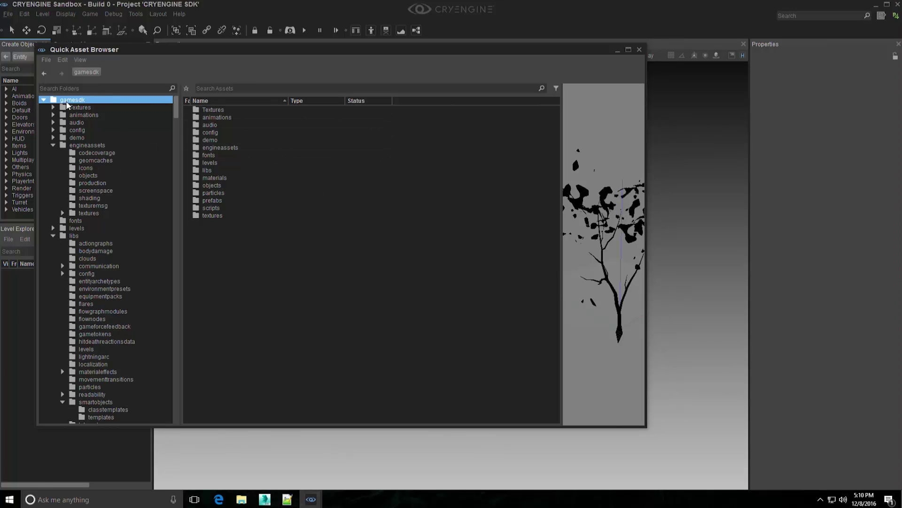
click(53, 145)
click(53, 168)
click(52, 183)
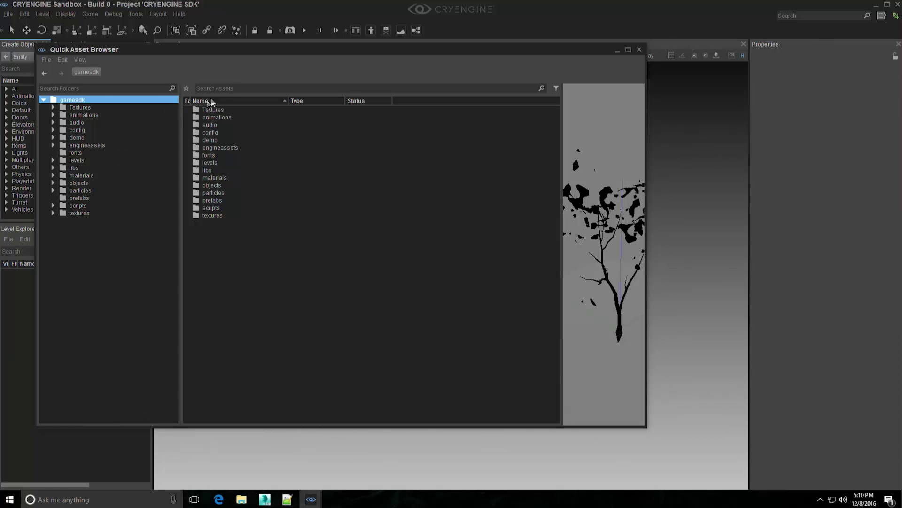
Search assets for 'tree' across the whole gamesdk root and scroll through the results
click(223, 90)
text(tree)
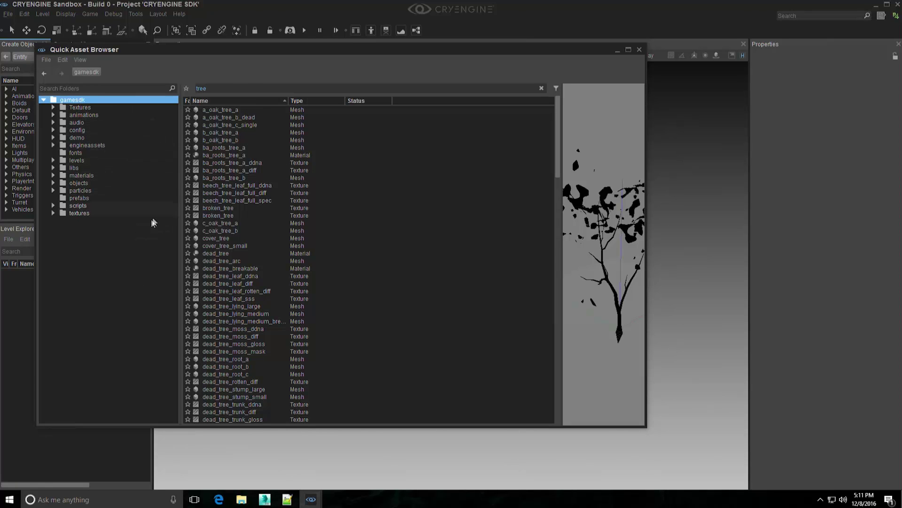
click(82, 190)
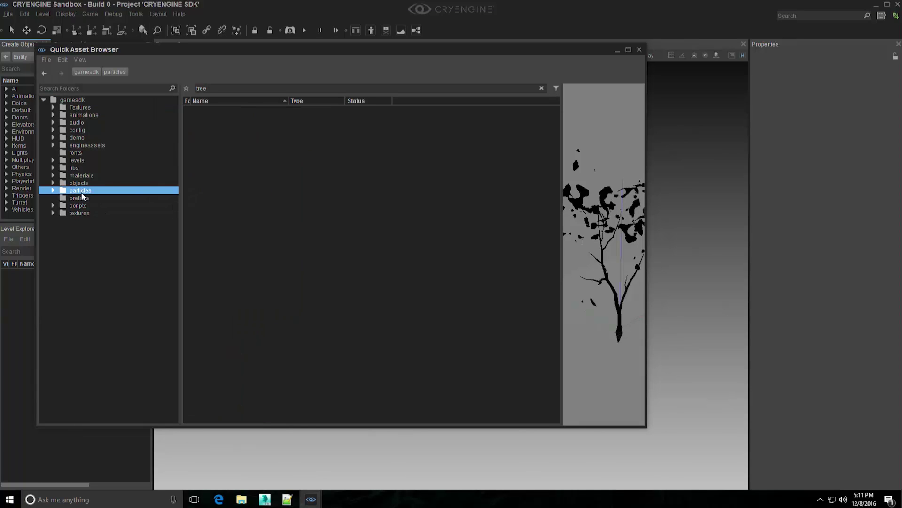
click(79, 99)
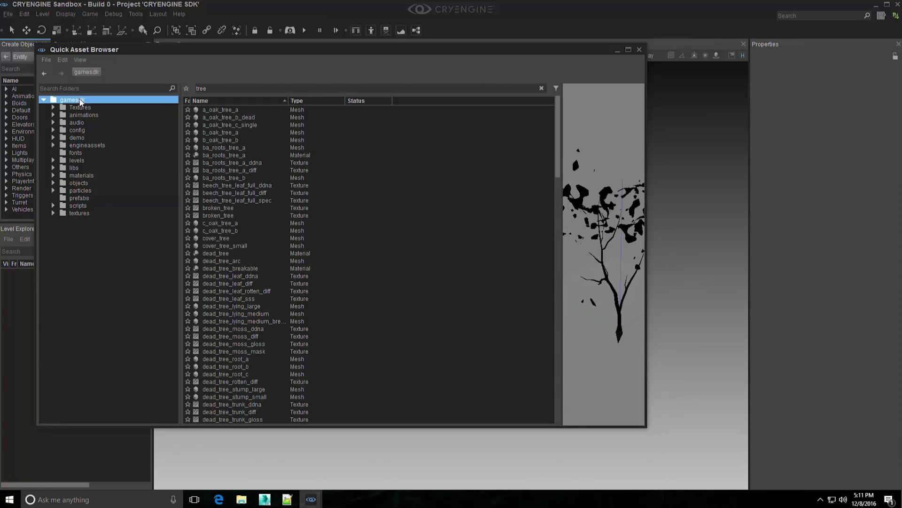
scroll(288, 182, down, 13)
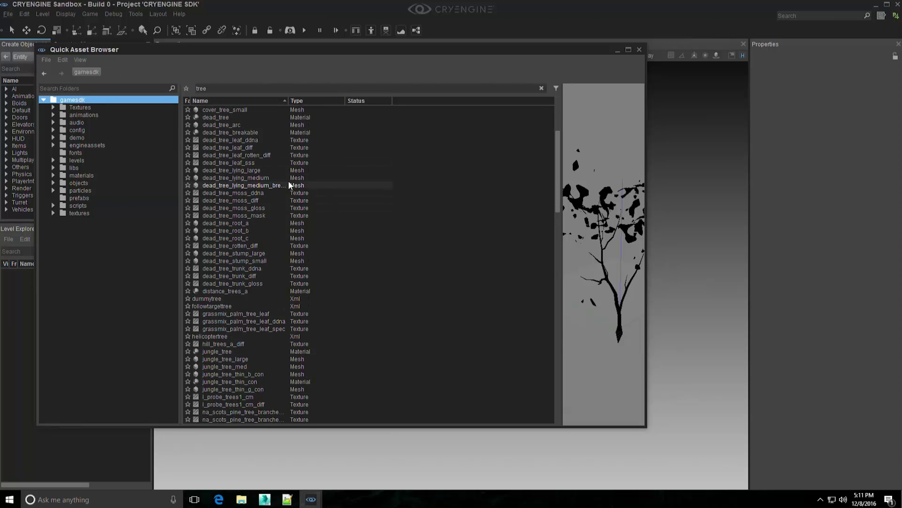
scroll(289, 180, down, 20)
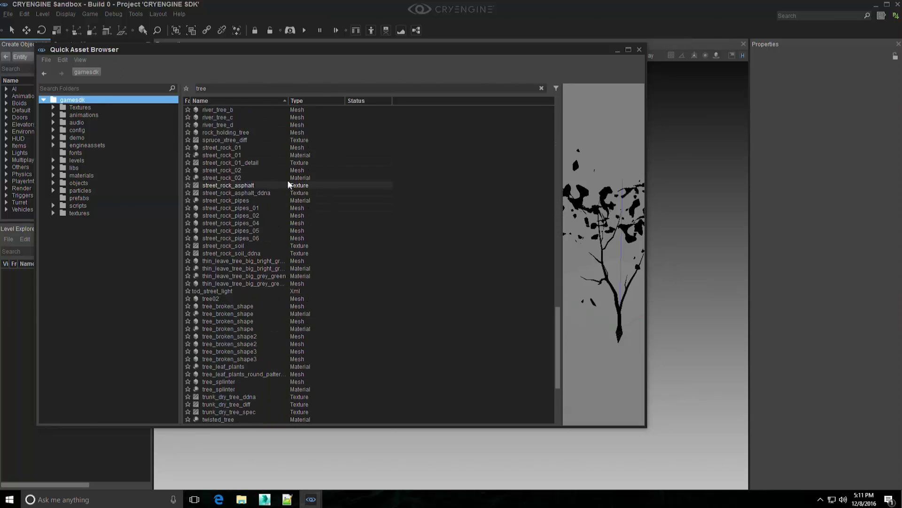
scroll(288, 180, up, 20)
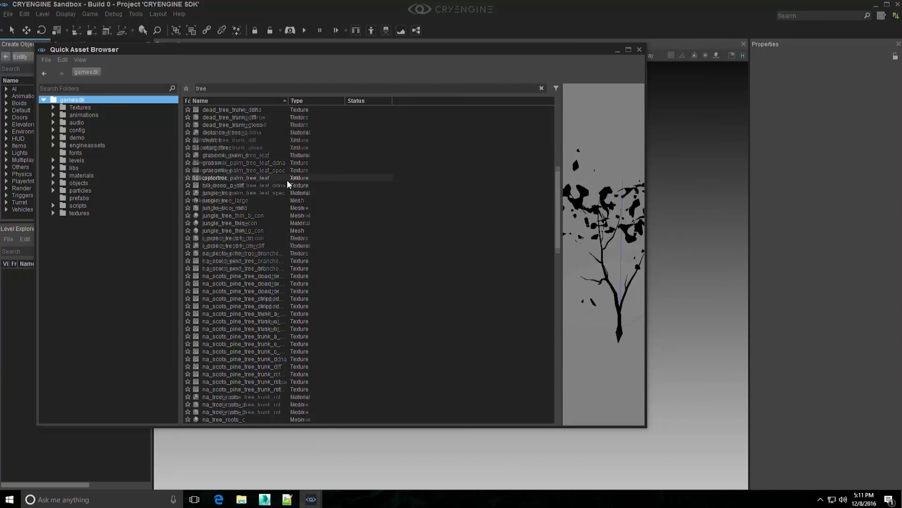
Refine the 'tree' search with mesh and then texture terms, inspecting the matching entries
scroll(288, 181, up, 4)
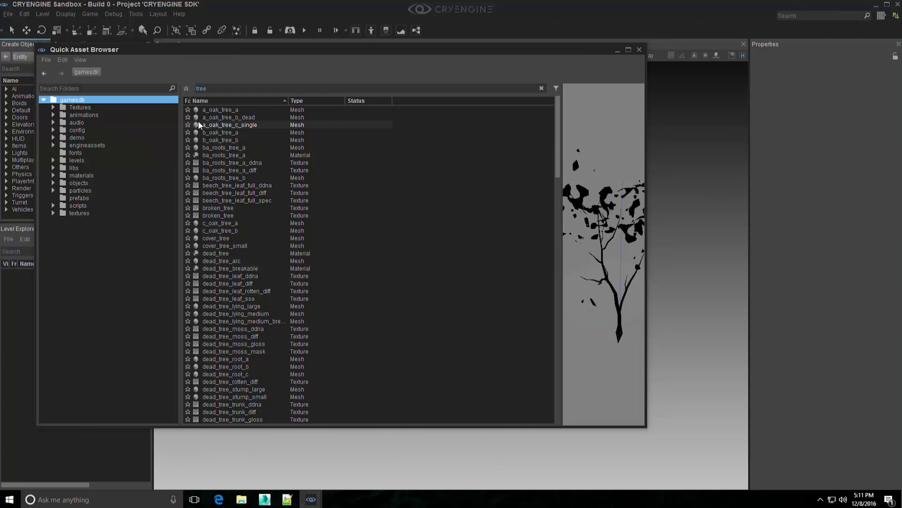
mouse_move(199, 125)
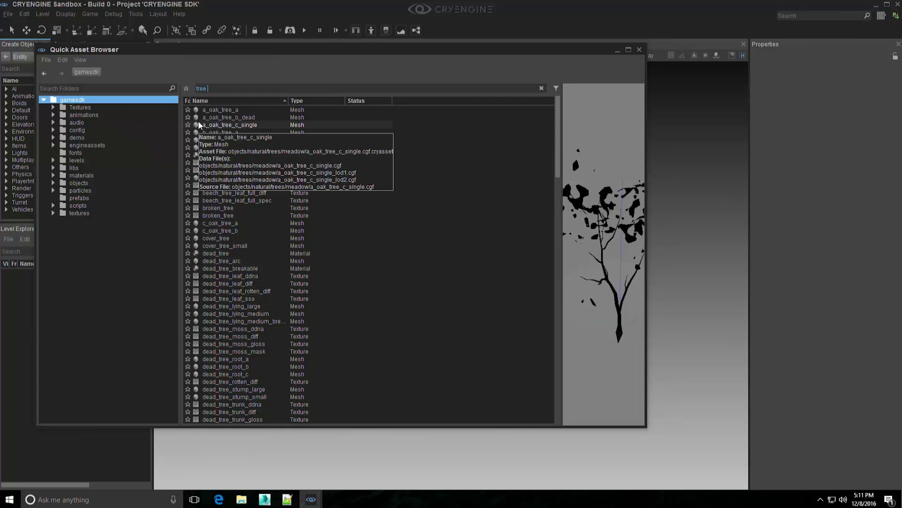
scroll(365, 208, down, 15)
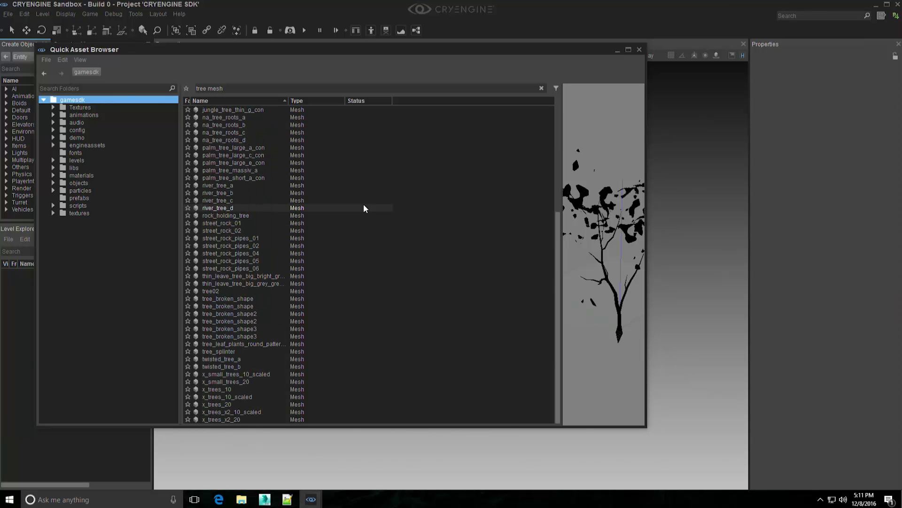
scroll(363, 206, up, 8)
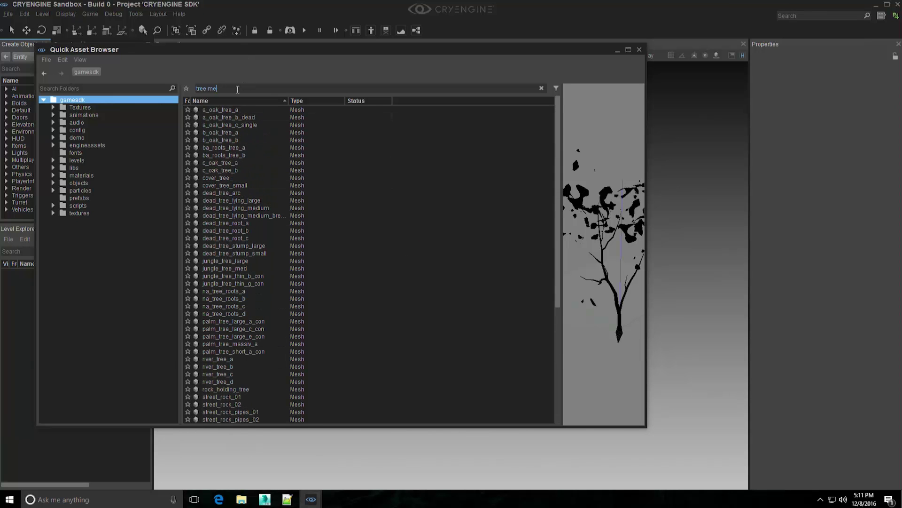
text(texture)
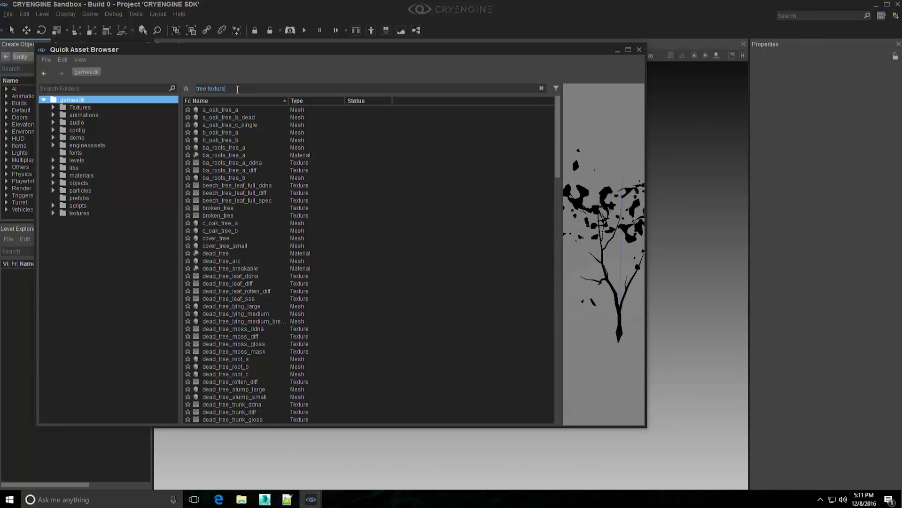
scroll(312, 221, down, 5)
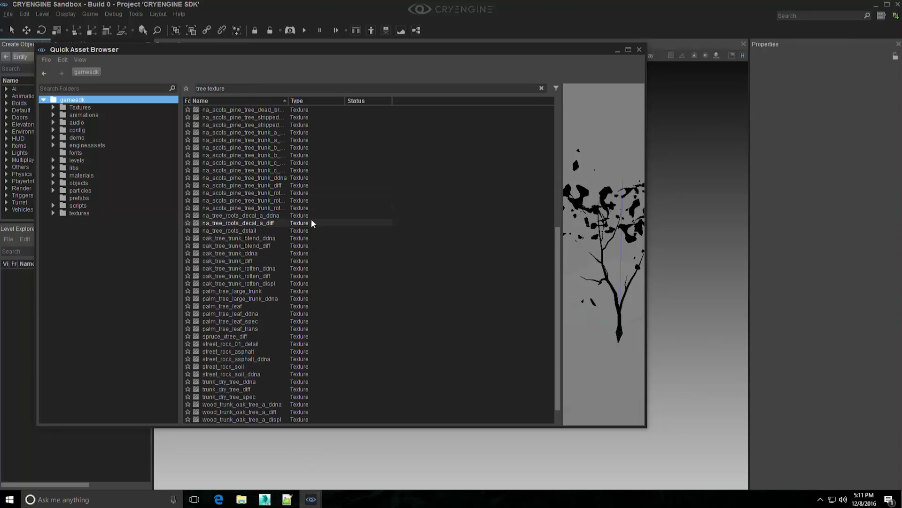
scroll(298, 207, up, 5)
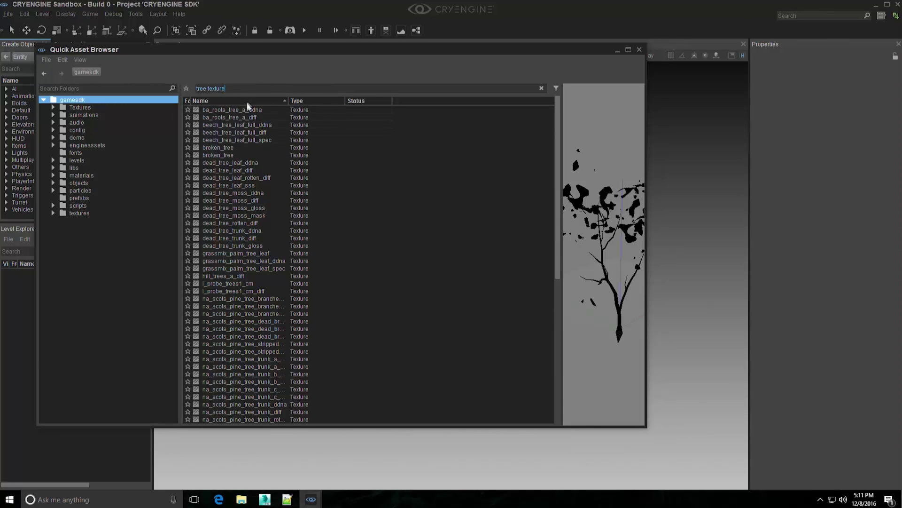
mouse_move(259, 131)
Clear the tree texture search, show the asset filter options, and move the browser aside
click(542, 88)
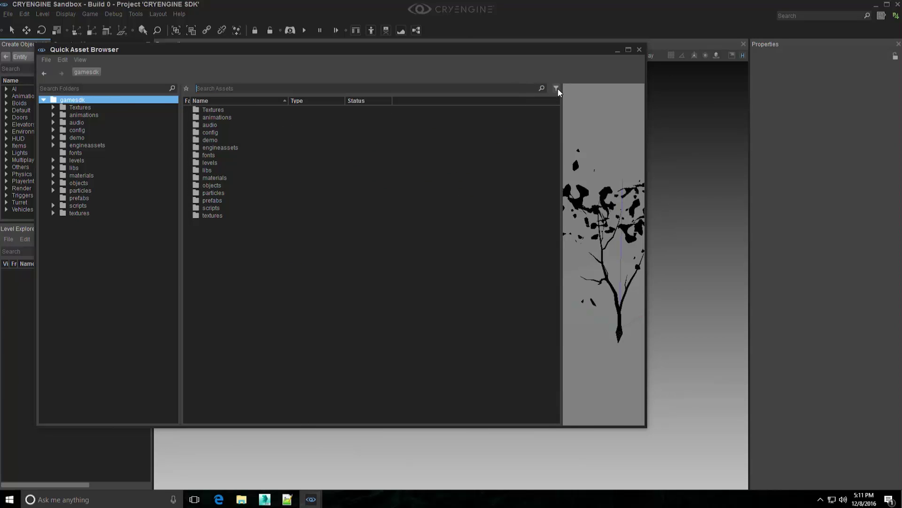
click(556, 89)
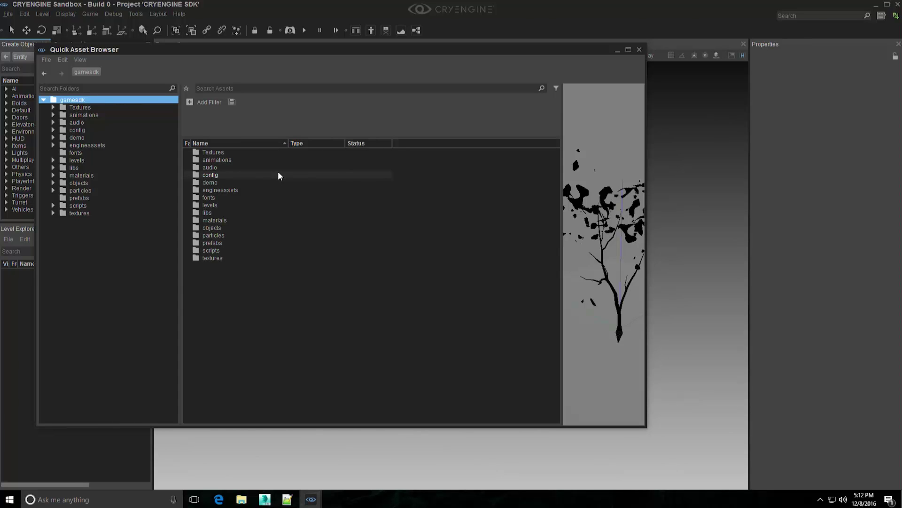
drag(301, 53, 419, 54)
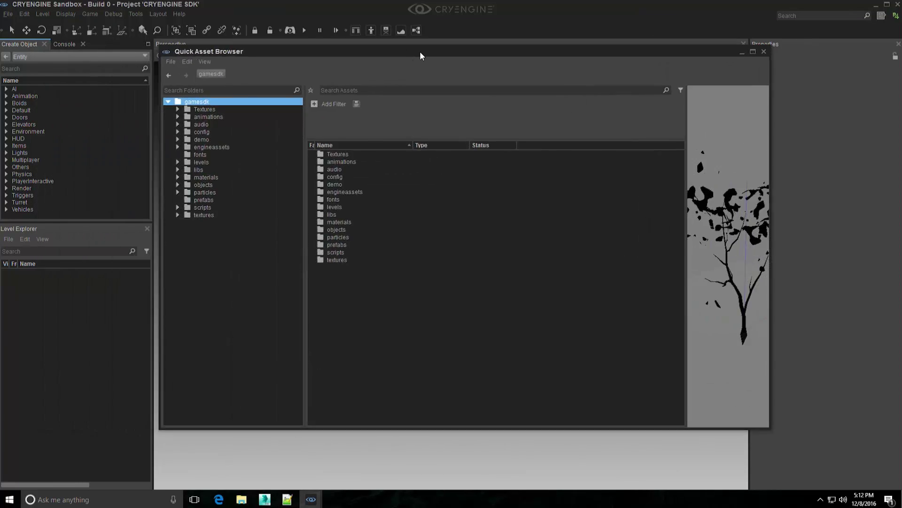
Load the Demo level through the File menu's Open Level dialog
click(146, 251)
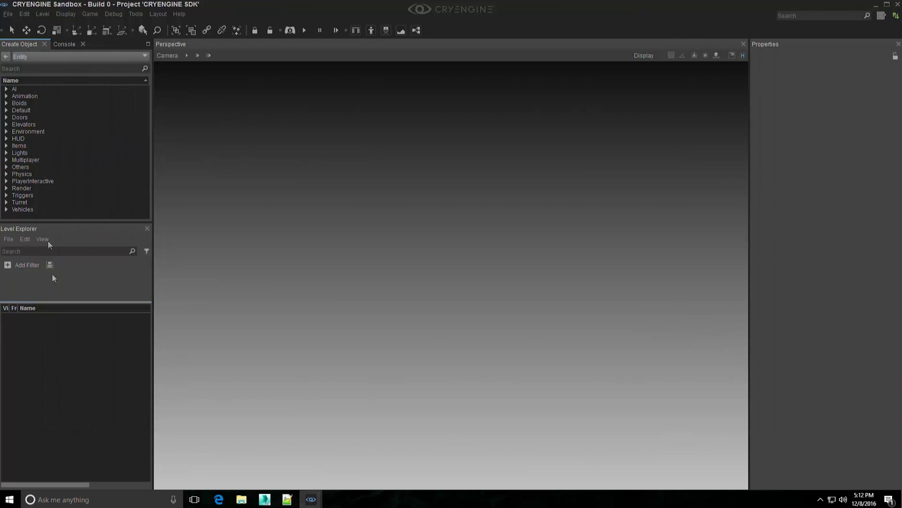
click(8, 13)
click(21, 37)
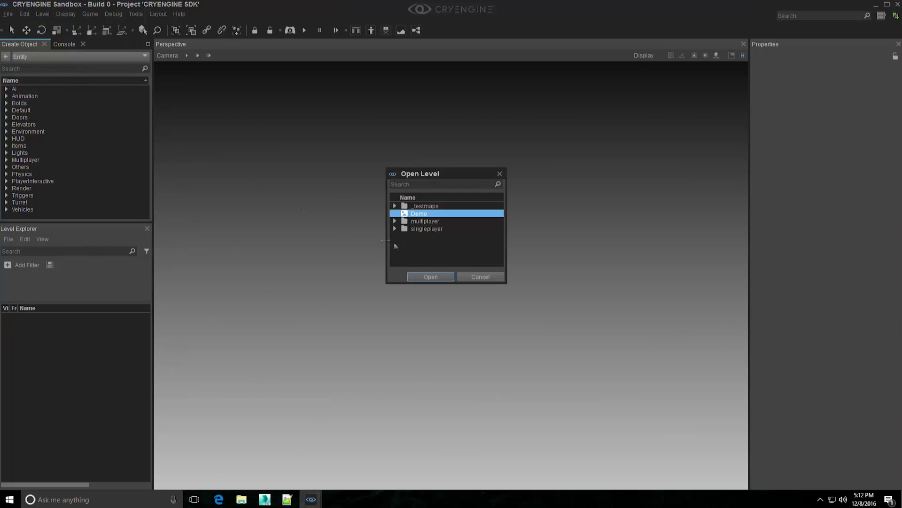
click(430, 276)
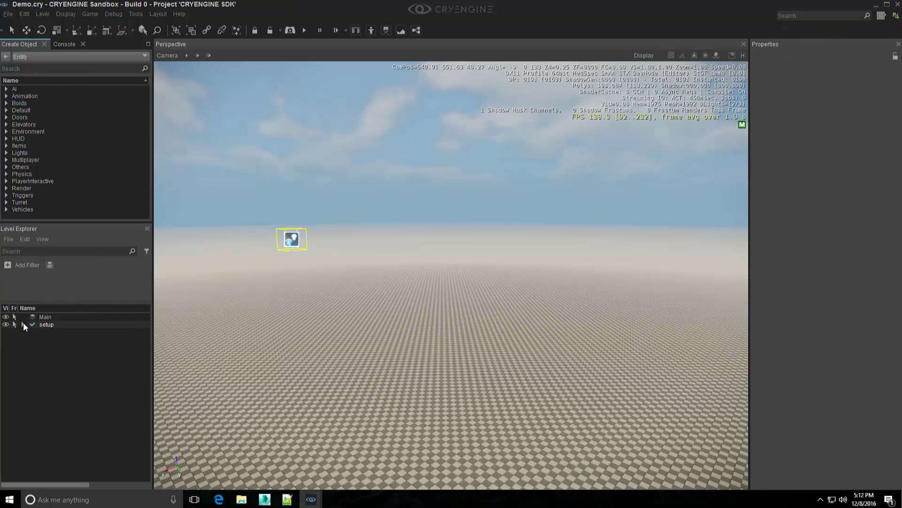
Expand the setup layer to show EnvironmentProbe1, add and remove a Visible filter, then restore Quick Asset Browser
click(23, 324)
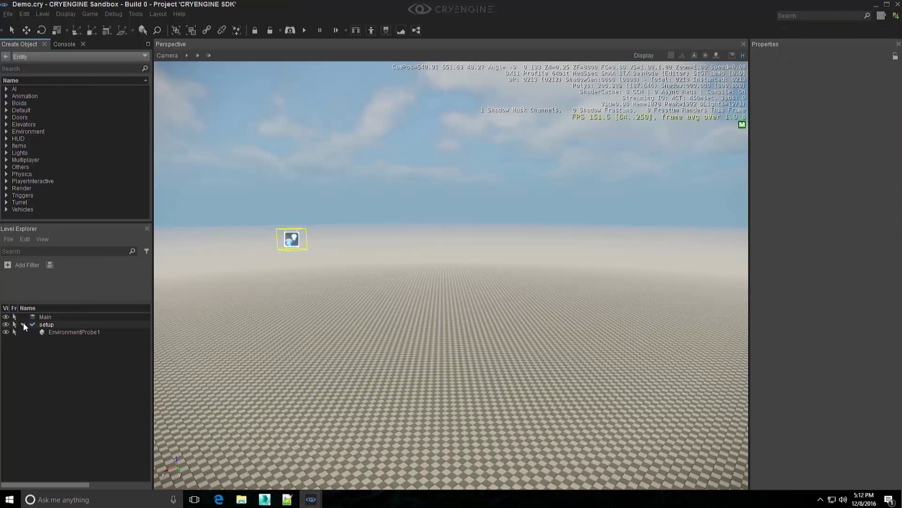
click(22, 265)
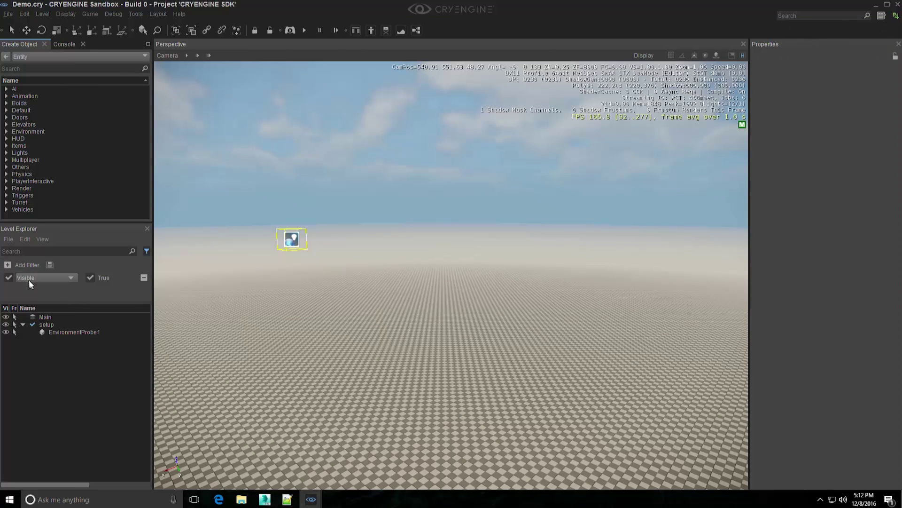
click(144, 277)
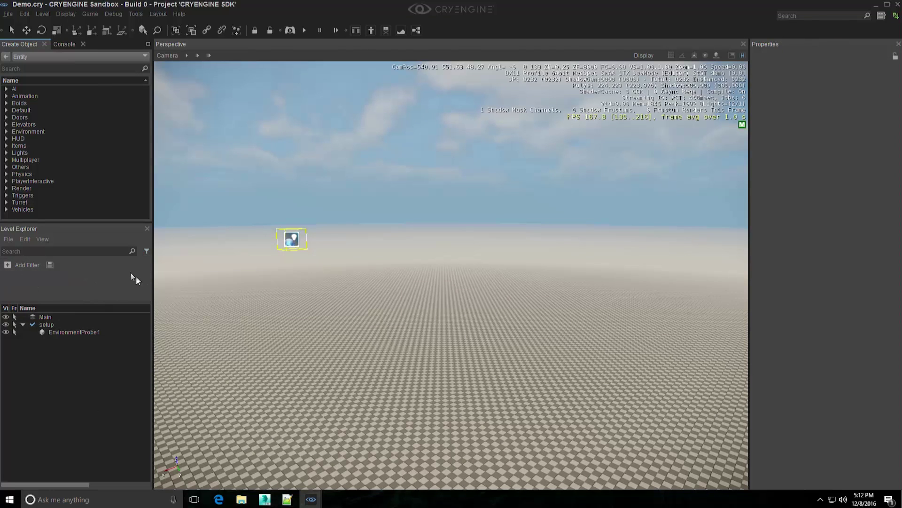
click(146, 251)
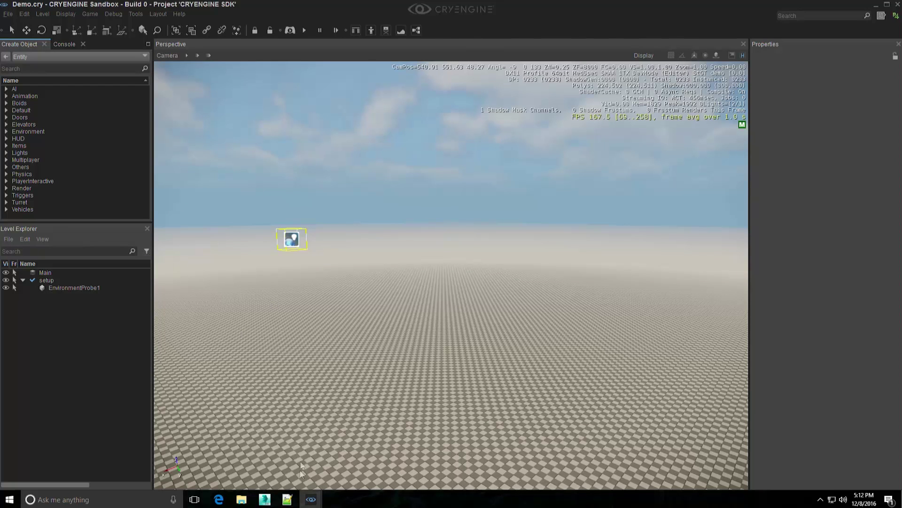
mouse_move(314, 505)
click(324, 449)
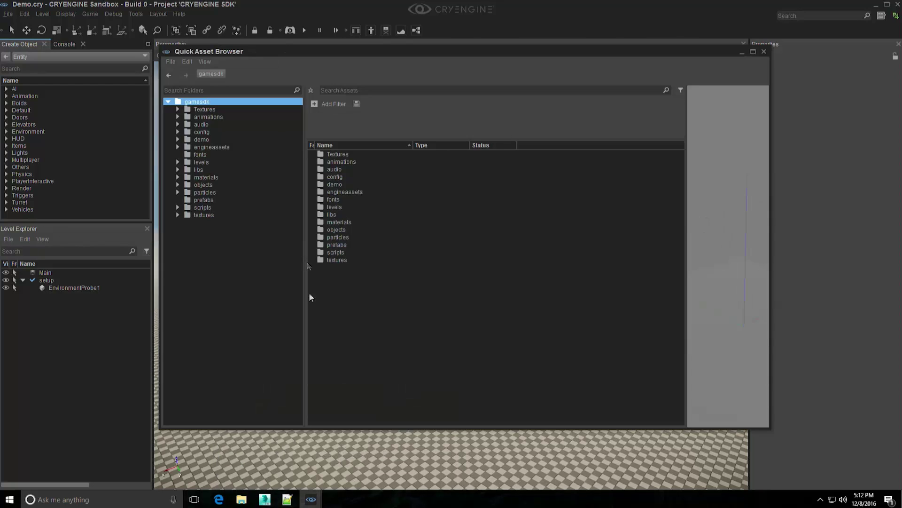
Add a Quick Asset Browser filter showing only assets of Type Mesh
drag(322, 56, 250, 52)
click(257, 105)
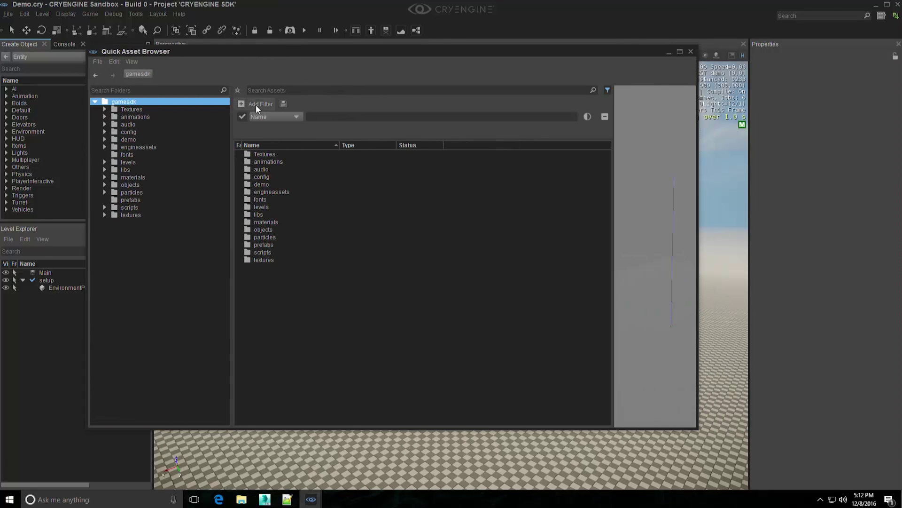
click(271, 118)
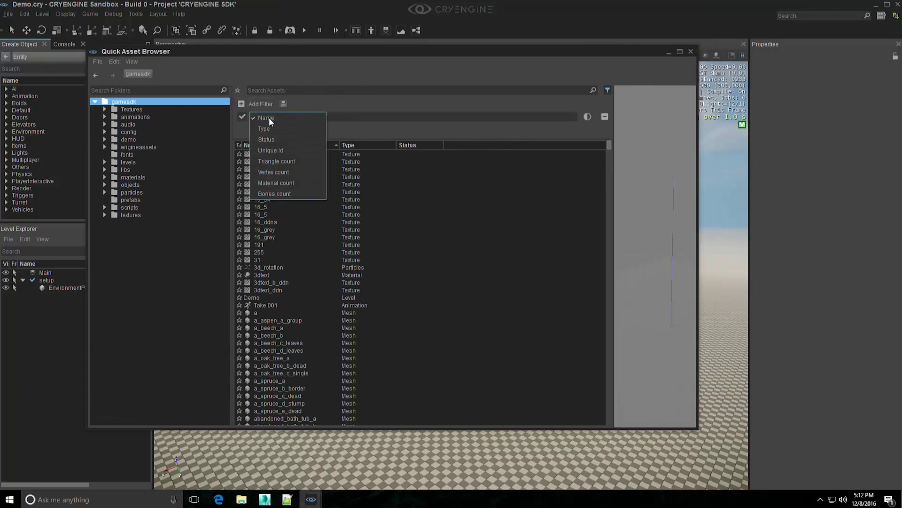
click(269, 129)
click(312, 118)
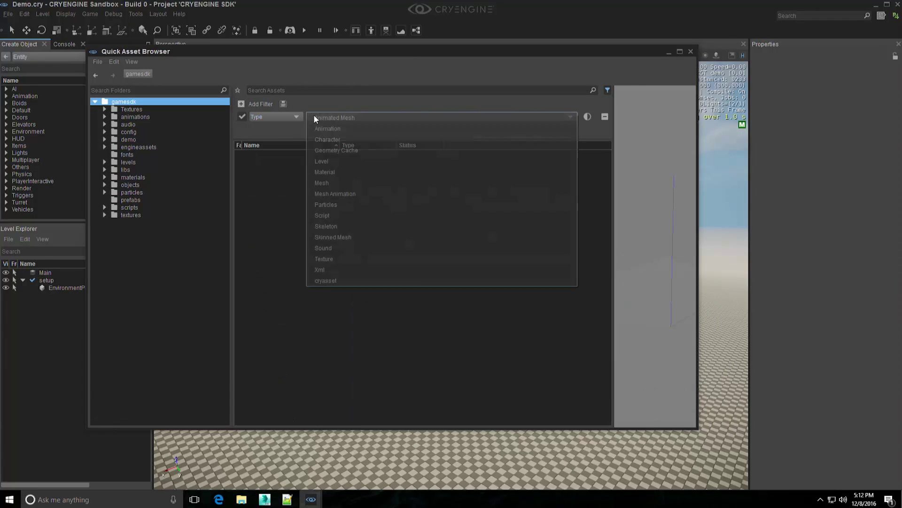
click(344, 183)
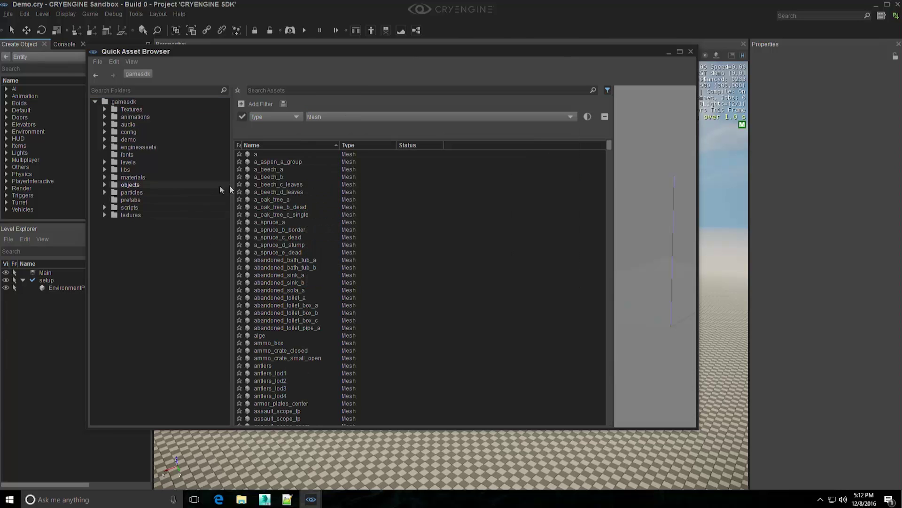
Search the meshes for 'tree' and sort them by descending Triangle count
scroll(334, 246, down, 2)
scroll(333, 245, up, 2)
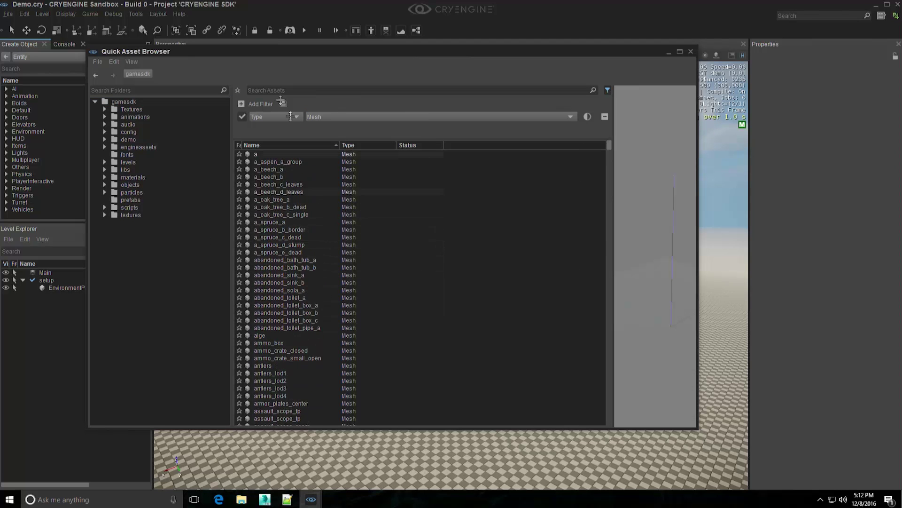
text(tree)
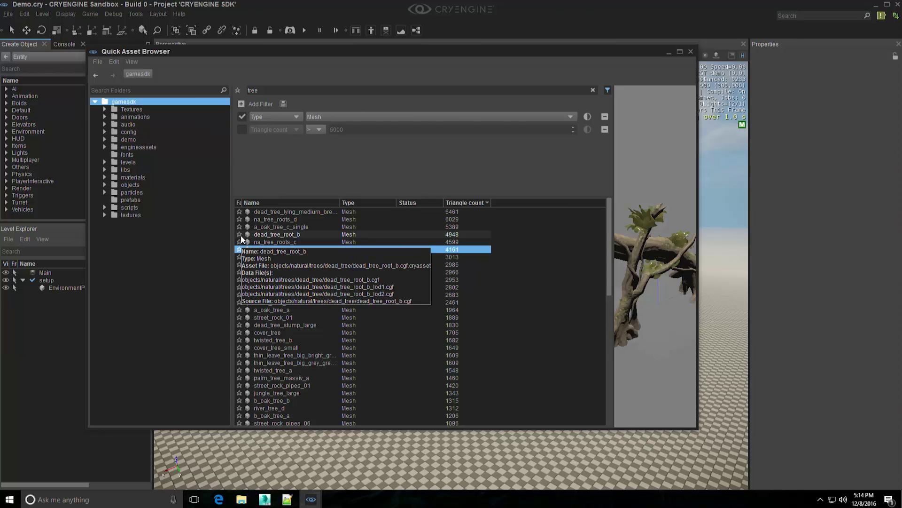
scroll(349, 279, down, 4)
Widen and rotate the tree preview, then collapse the search filter panel
scroll(348, 278, up, 4)
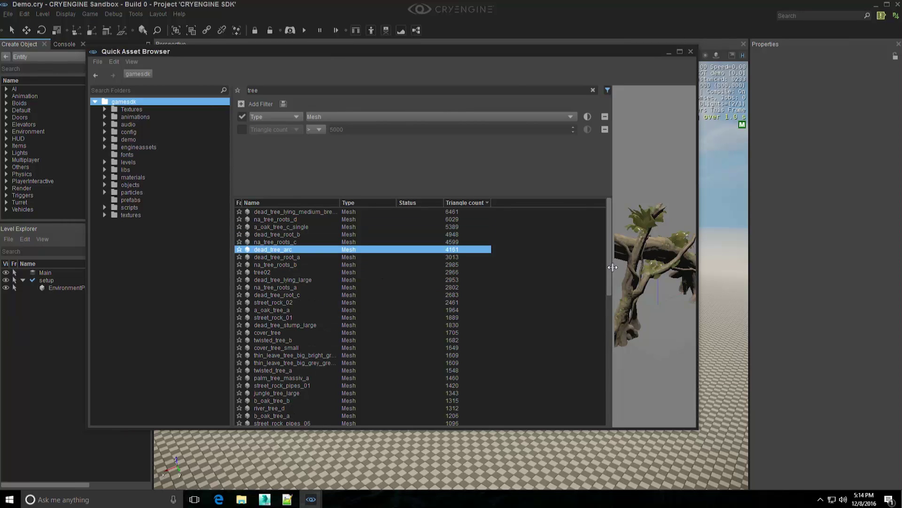
drag(612, 267, 517, 267)
drag(583, 365, 550, 361)
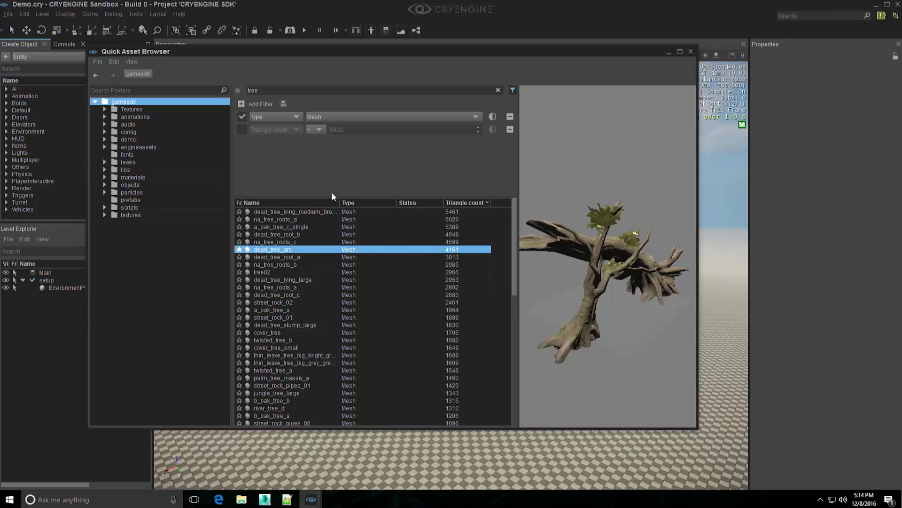
drag(333, 198, 341, 165)
click(513, 89)
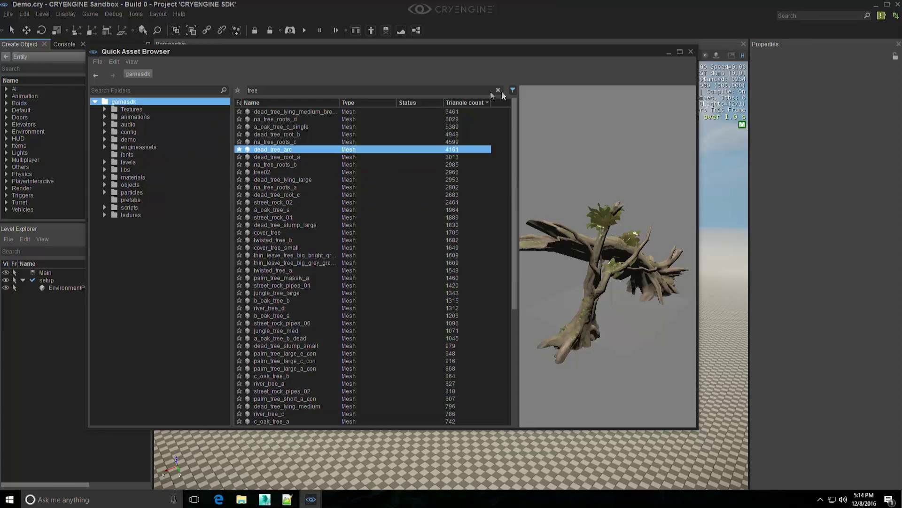
Star more tree results such as dead_tree_arc, then list only the four favourite meshes
click(237, 89)
click(129, 139)
click(130, 102)
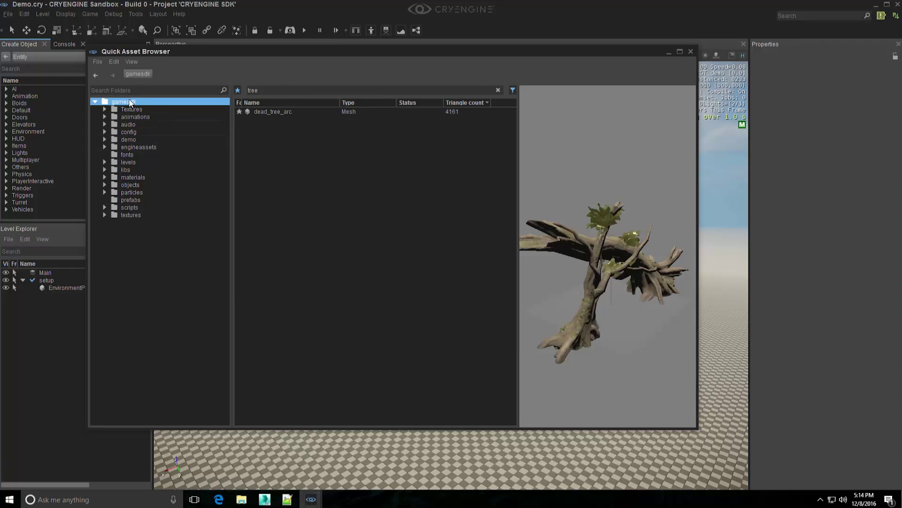
click(285, 112)
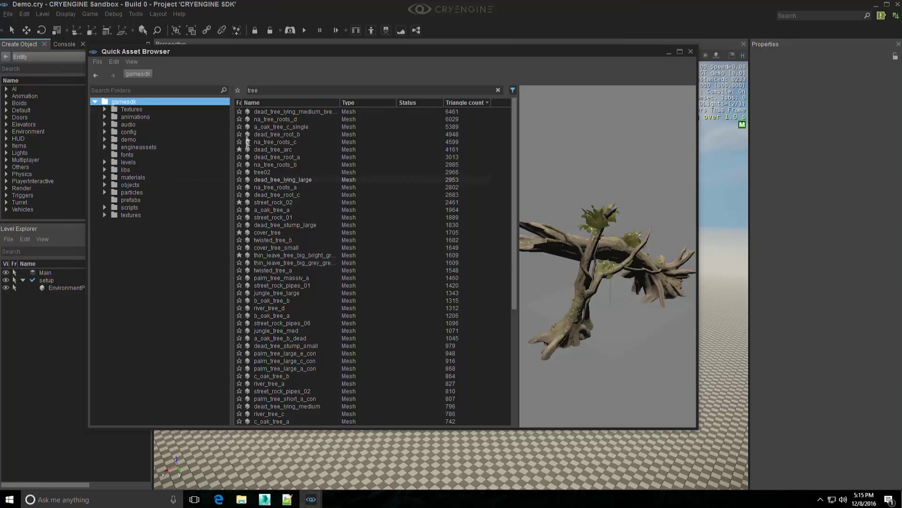
click(238, 90)
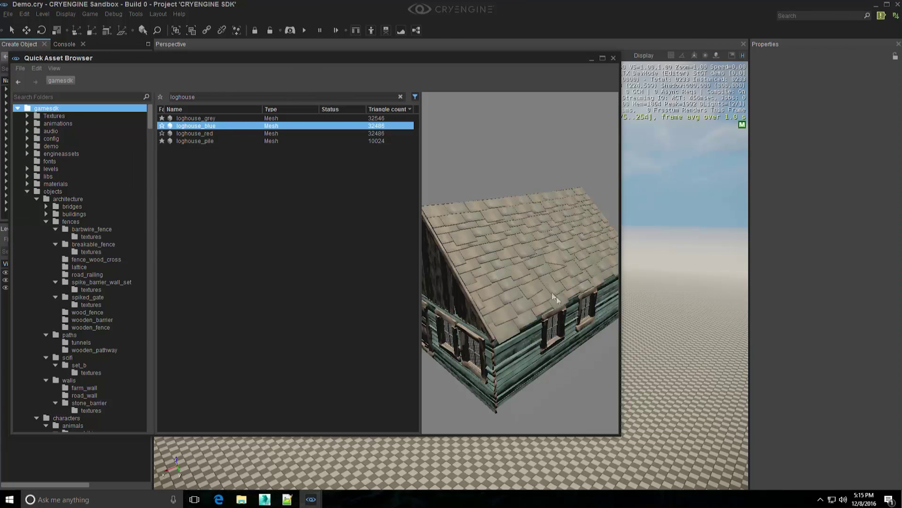
Rotate the loghouse preview, drop loghouse_blue into the level twice, and close the browser
drag(560, 299, 276, 173)
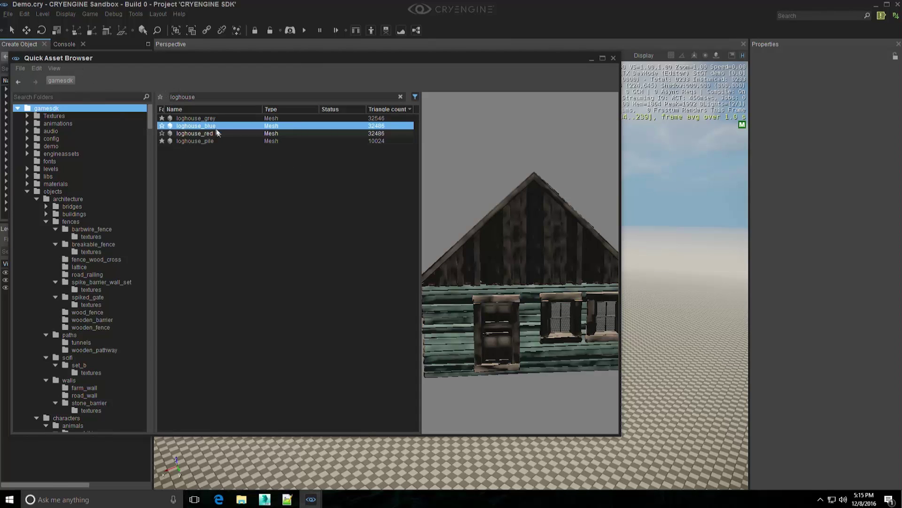
mouse_move(211, 126)
mouse_down()
mouse_move(710, 350)
mouse_move(678, 351)
mouse_up()
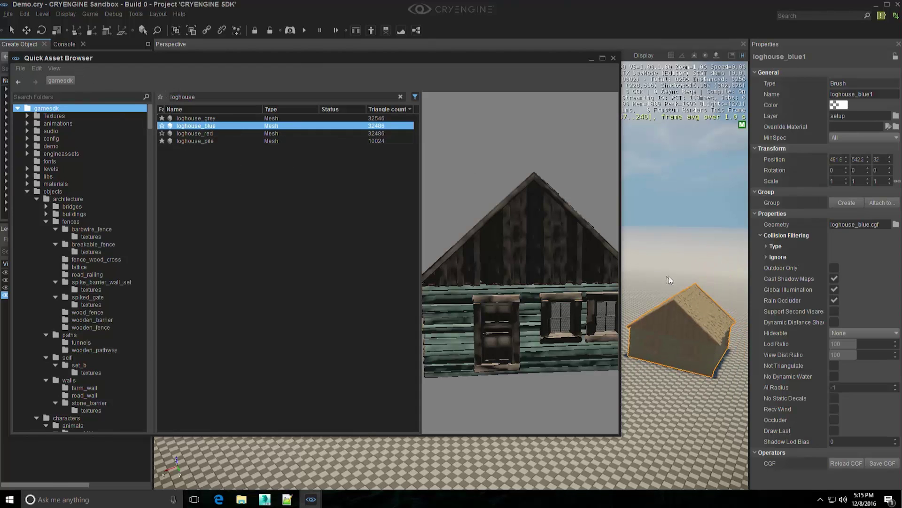
mouse_move(211, 126)
mouse_down()
mouse_move(517, 282)
mouse_move(687, 385)
mouse_move(680, 424)
mouse_up()
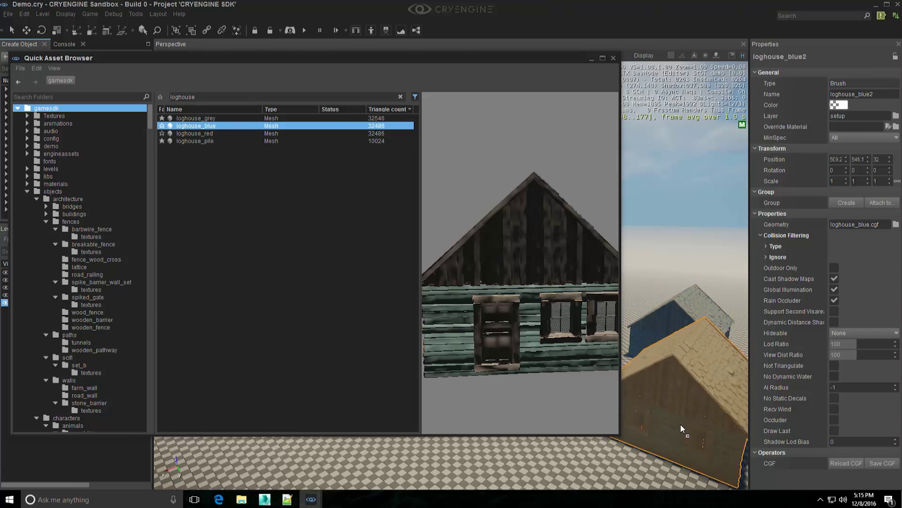
click(613, 58)
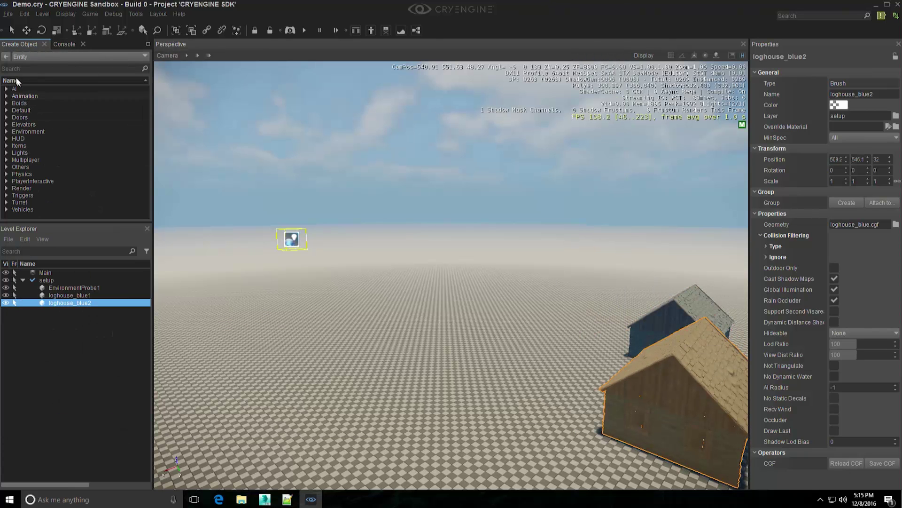
click(6, 57)
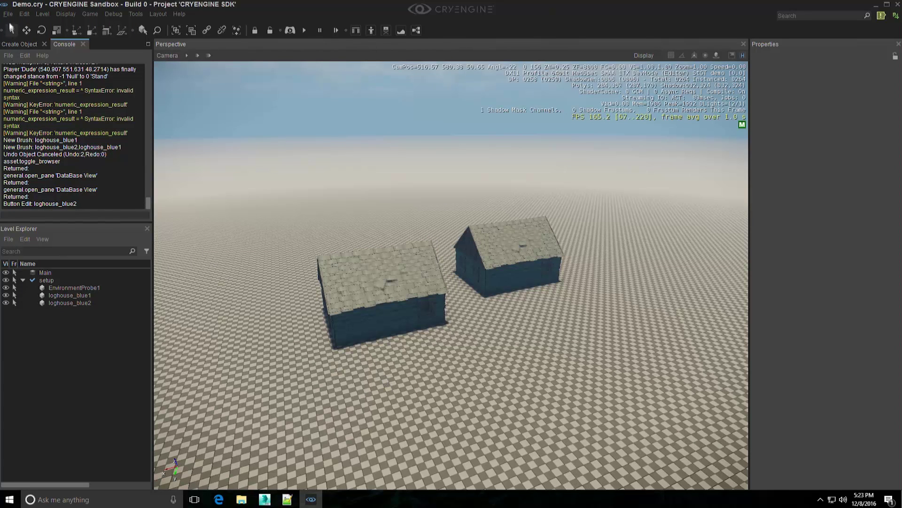
click(8, 14)
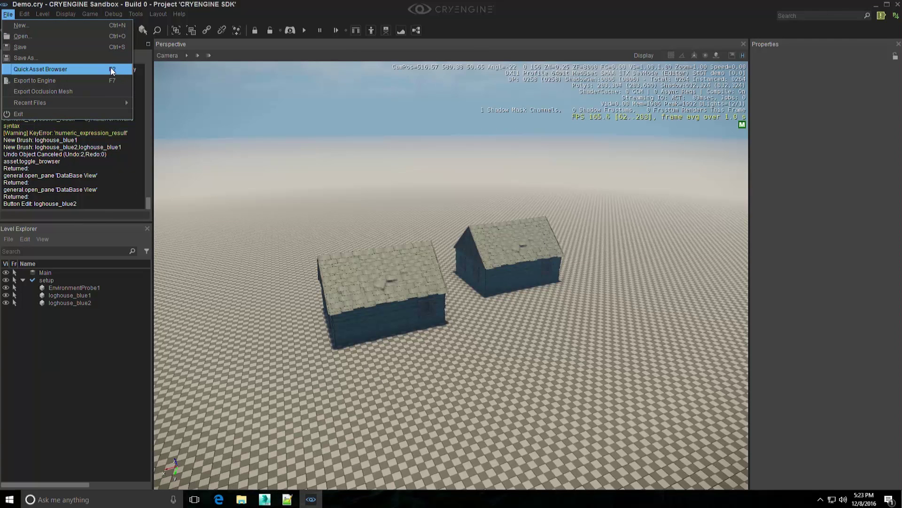
click(127, 370)
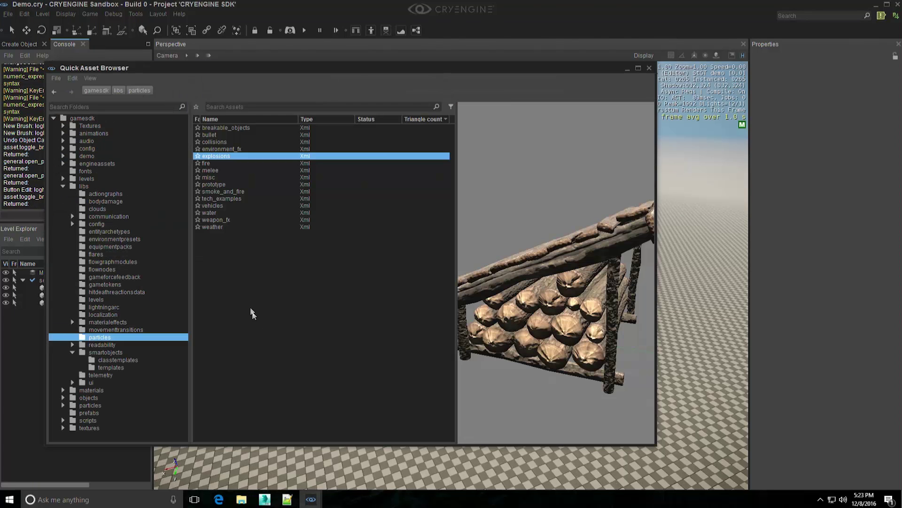
text(fdfkj)
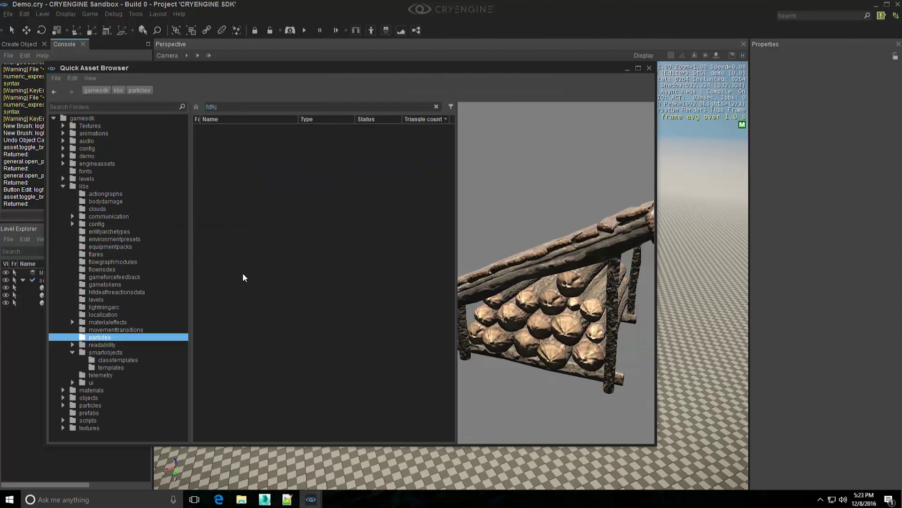
key(BackSpace)
key(BackSpace)
key(BackSpace)
key(BackSpace)
key(BackSpace)
key(Escape)
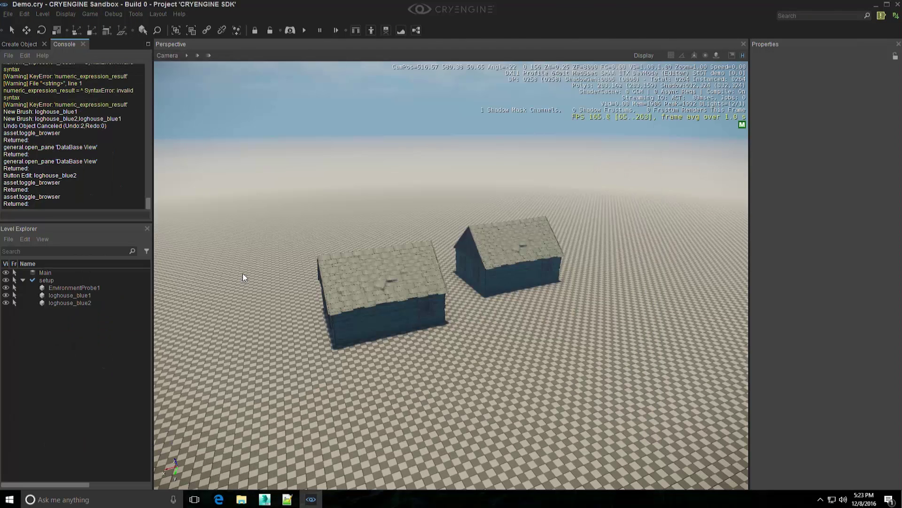
key(ctrl+shift+a)
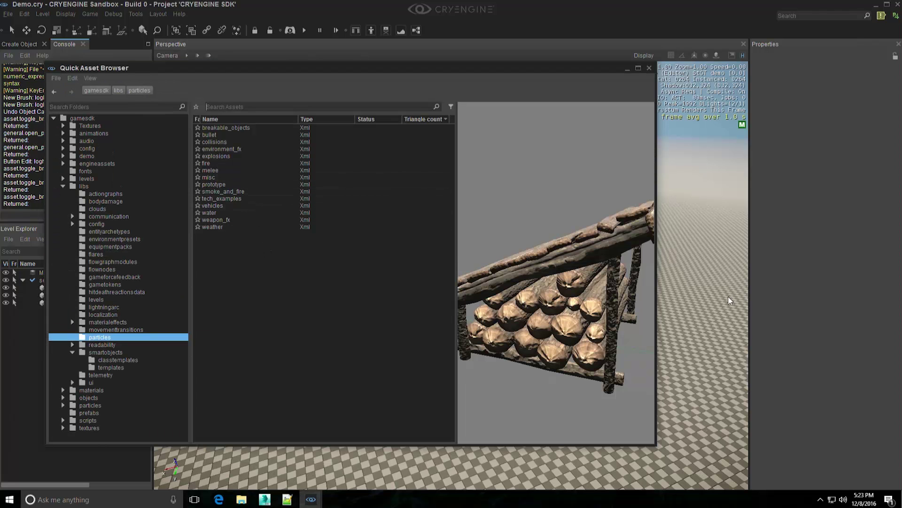
key(ctrl+shift+a)
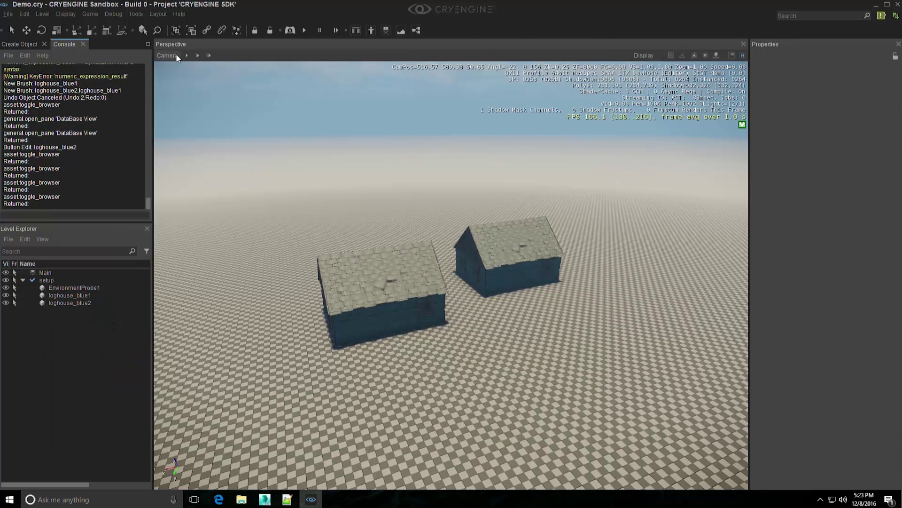
Open Tools > Asset Browser, dock it, then float it over the viewport and widen it
click(137, 14)
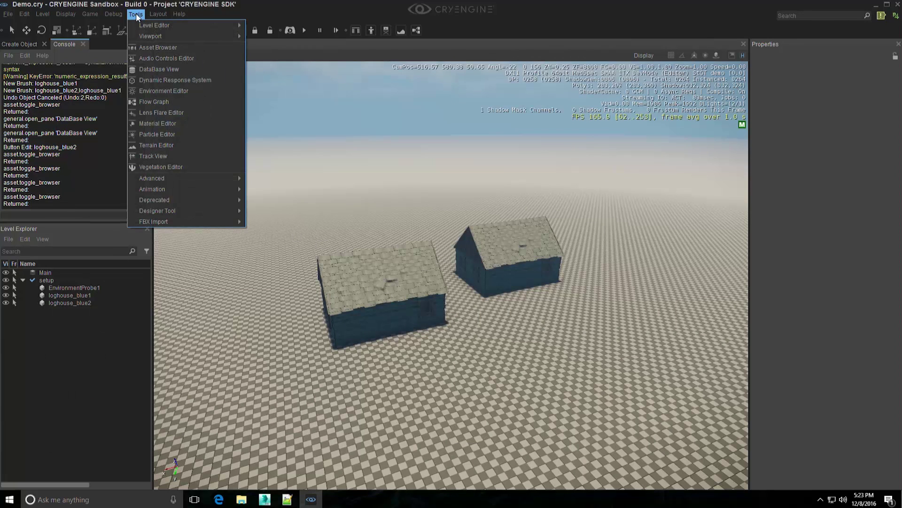
click(145, 47)
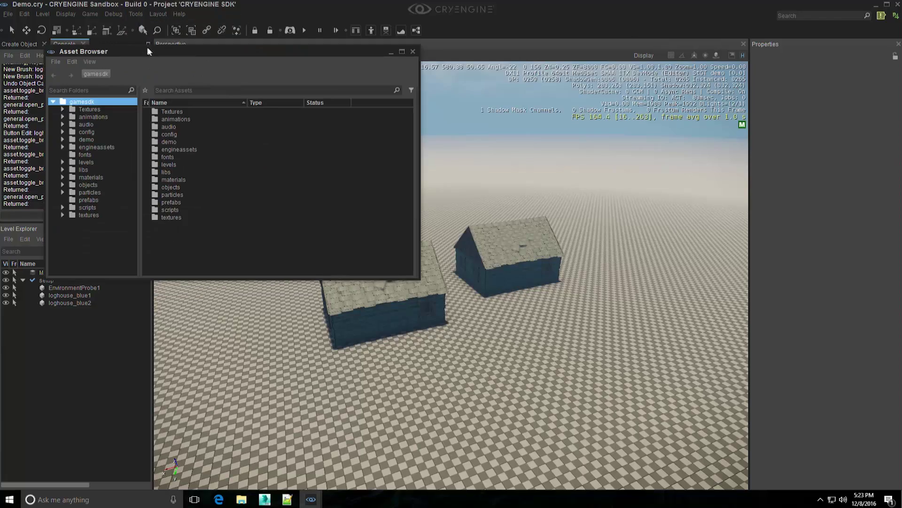
drag(146, 46, 822, 275)
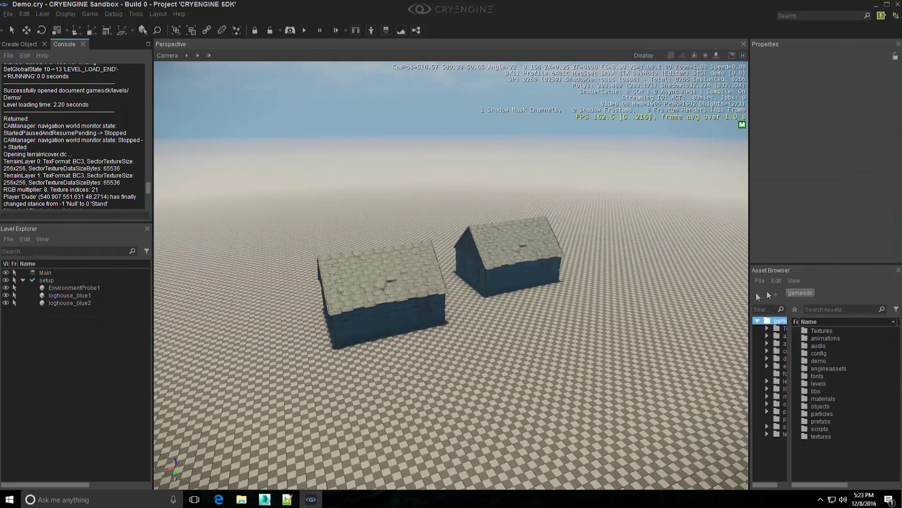
click(792, 281)
click(779, 270)
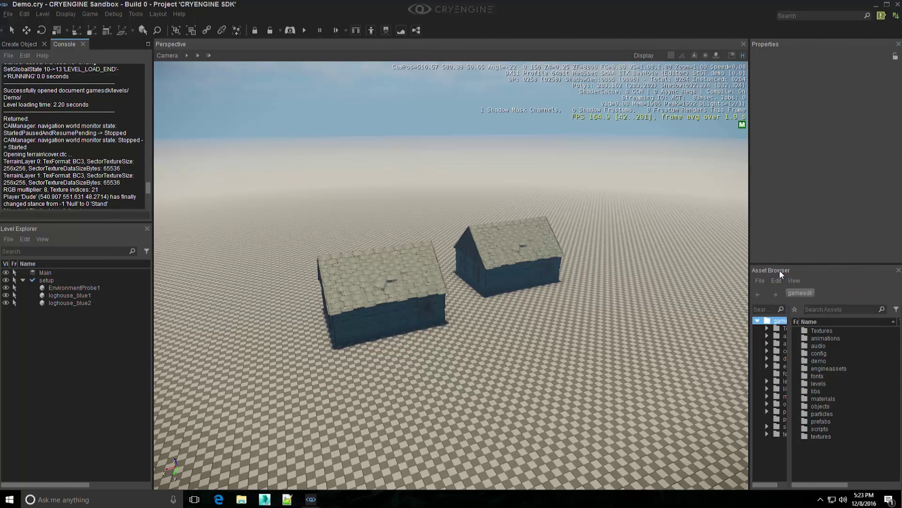
drag(780, 270, 306, 103)
drag(435, 164, 695, 164)
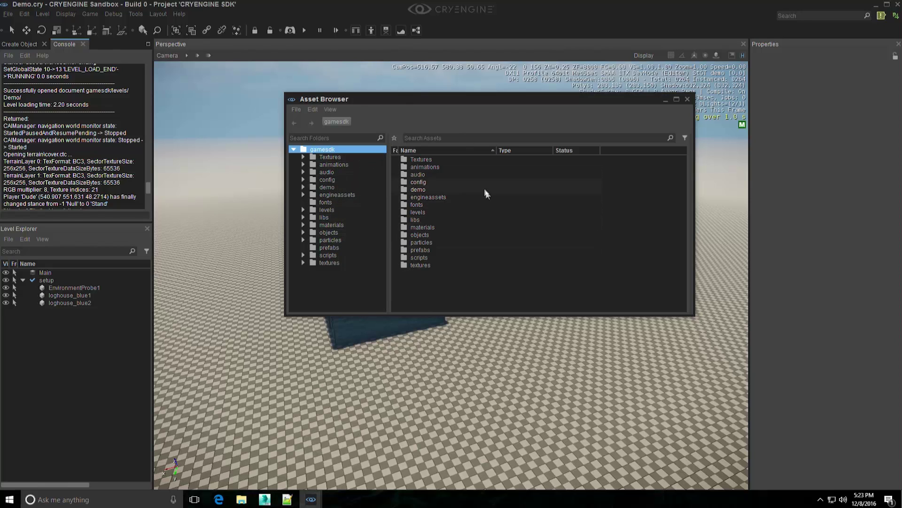
Turn off Show Folder Tree and turn on Recursive View in the Asset Browser
click(332, 109)
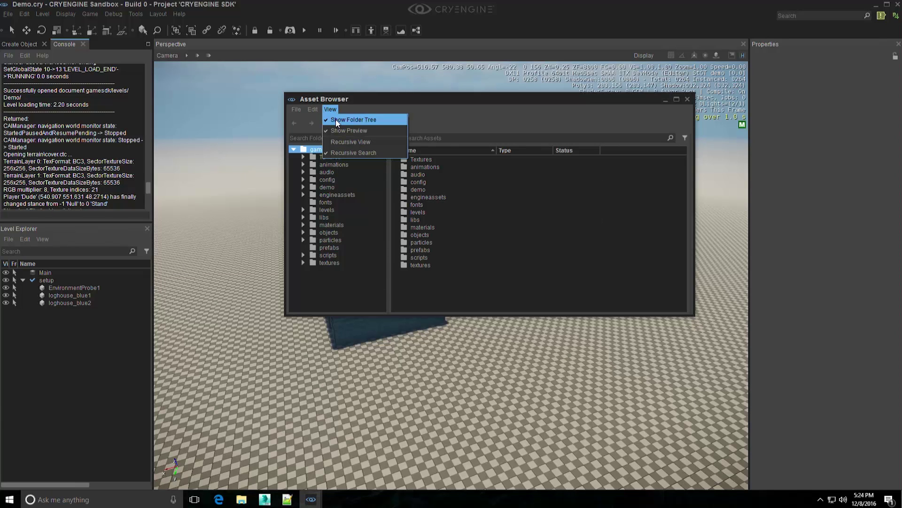
click(335, 119)
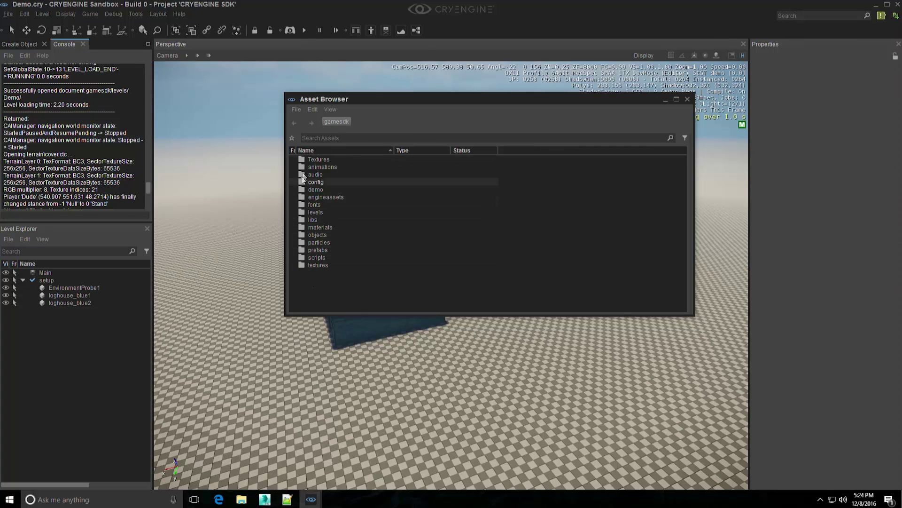
click(332, 109)
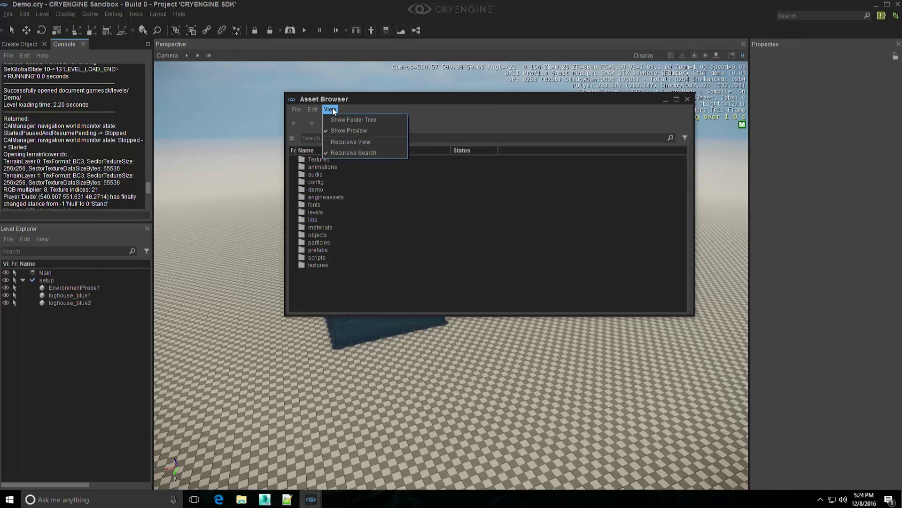
click(337, 142)
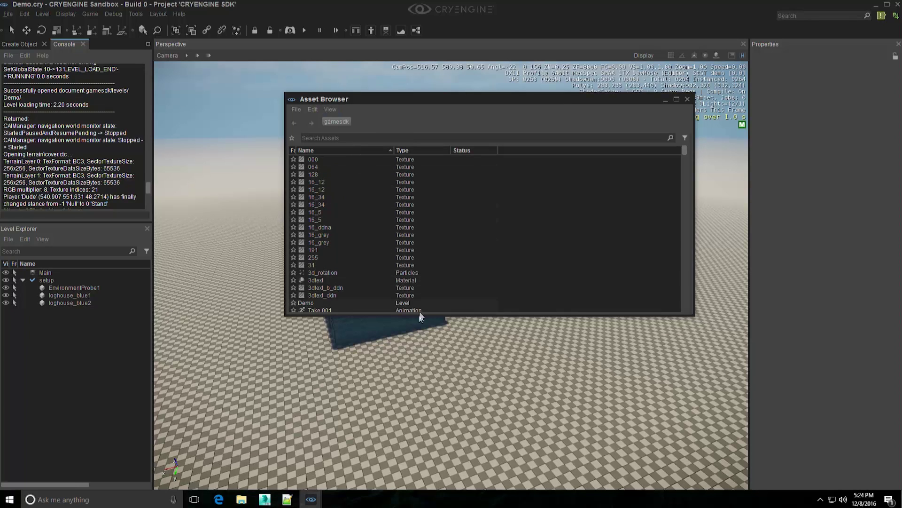
Make the Asset Browser taller and reposition it to show more asset rows
drag(415, 315, 413, 488)
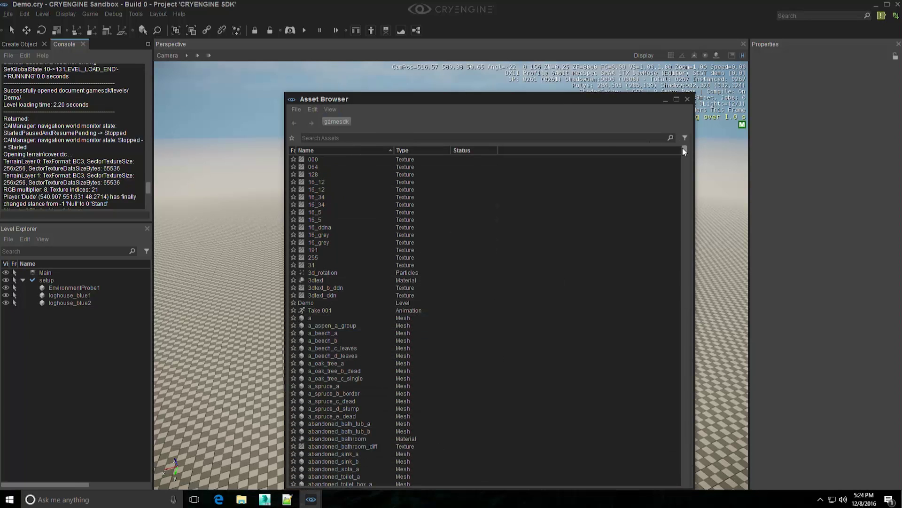
mouse_move(684, 149)
mouse_down()
mouse_move(684, 316)
mouse_move(687, 148)
mouse_up()
scroll(678, 344, down, 20)
drag(339, 100, 330, 68)
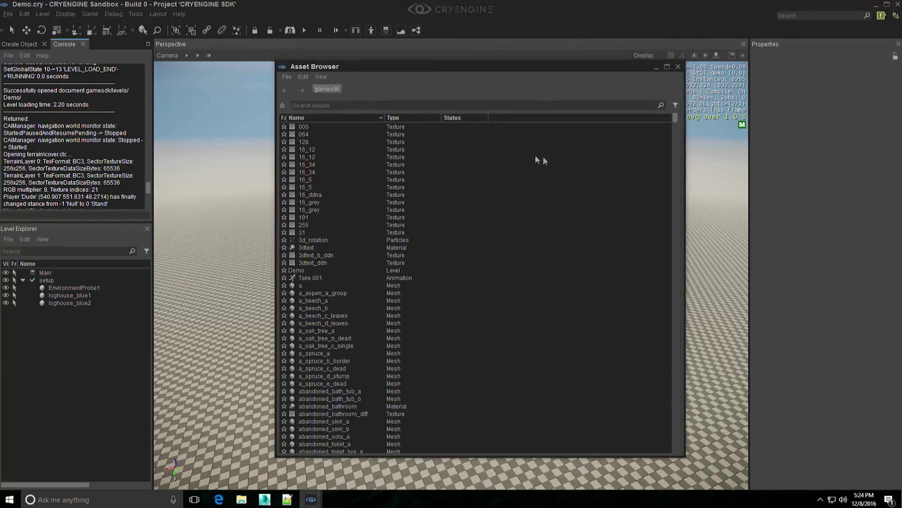
Turn off the asset preview, show the folder tree again, and widen the window
click(320, 78)
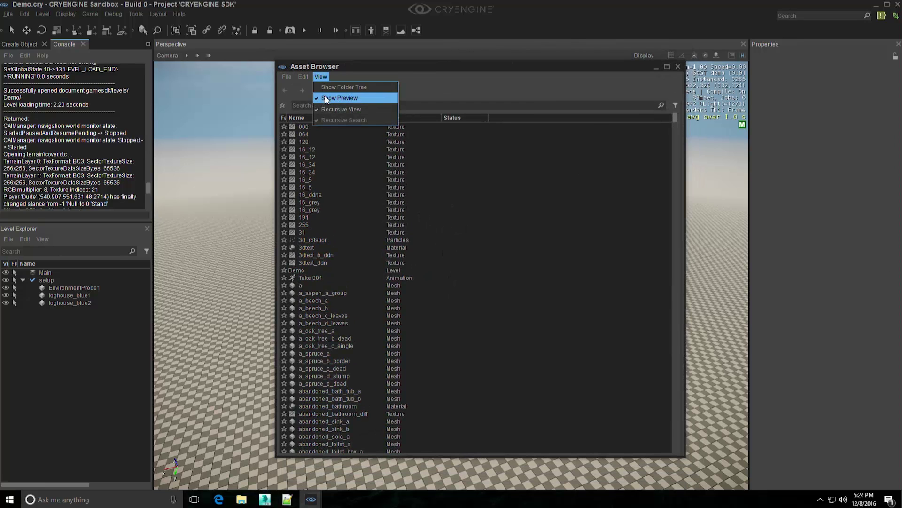
click(376, 99)
drag(403, 84, 340, 78)
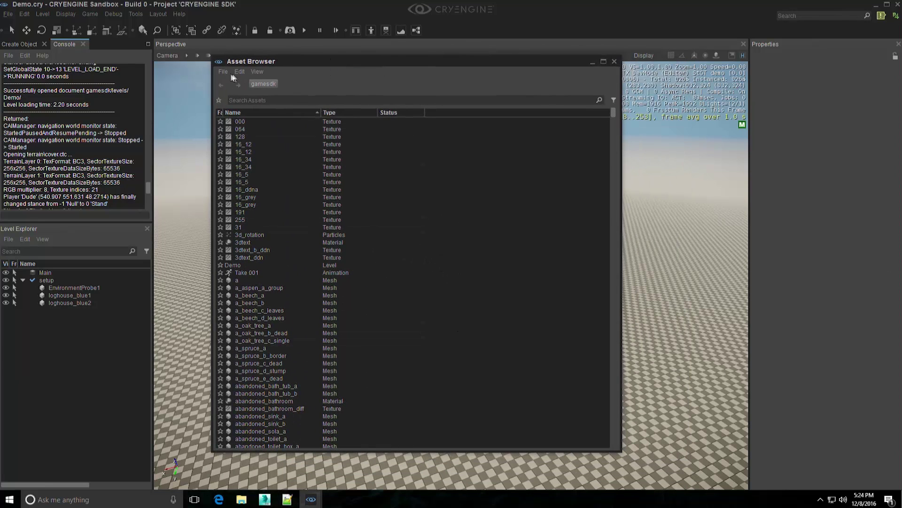
click(257, 72)
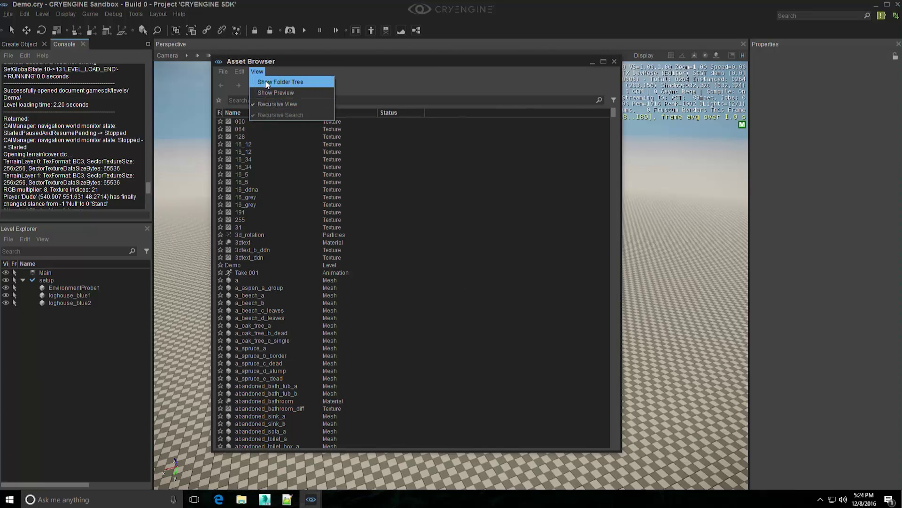
click(265, 82)
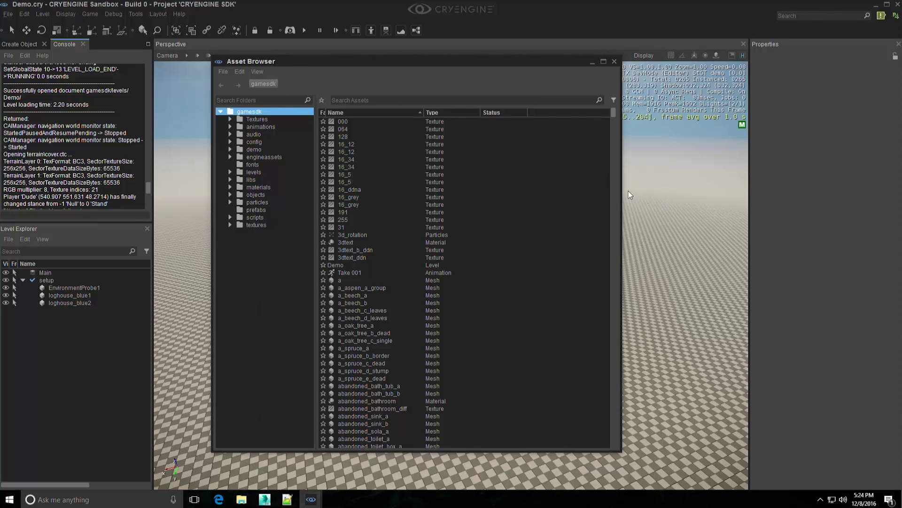
drag(620, 189, 739, 189)
Turn off Recursive View so only gamesdk's top-level folders are listed
click(256, 72)
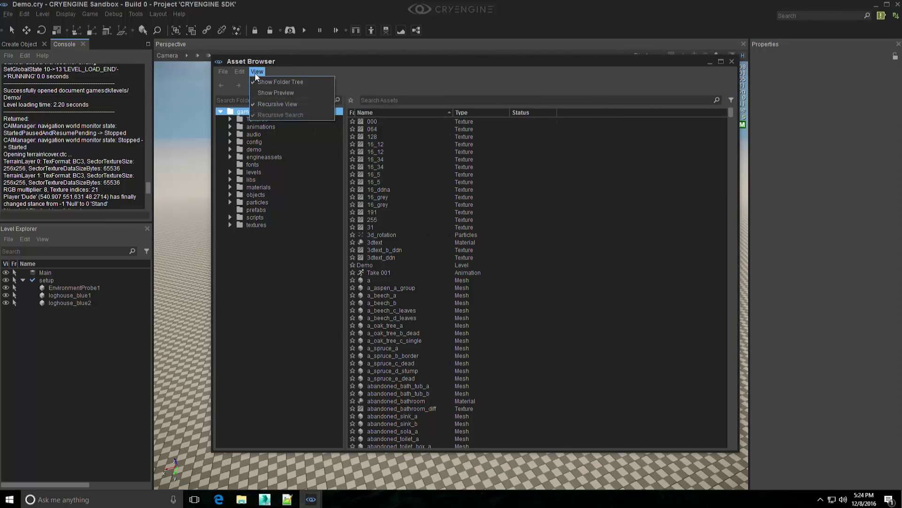
click(258, 104)
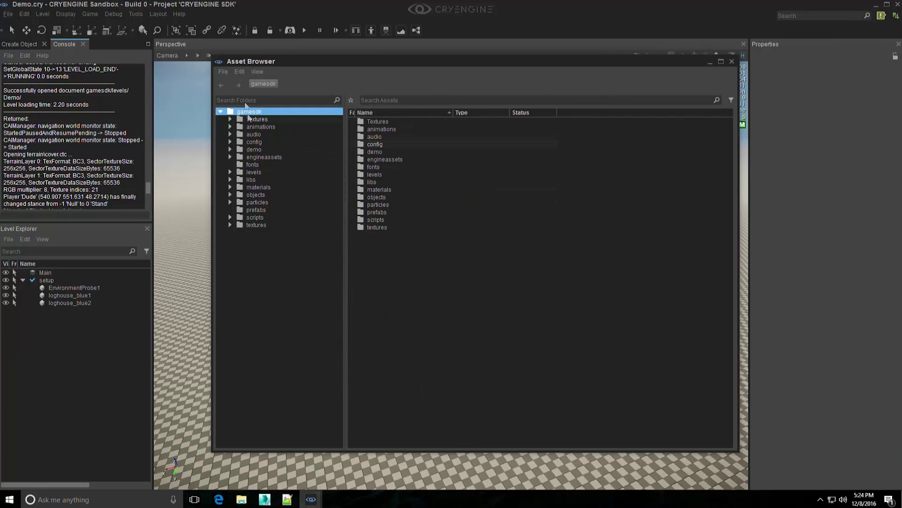
click(253, 75)
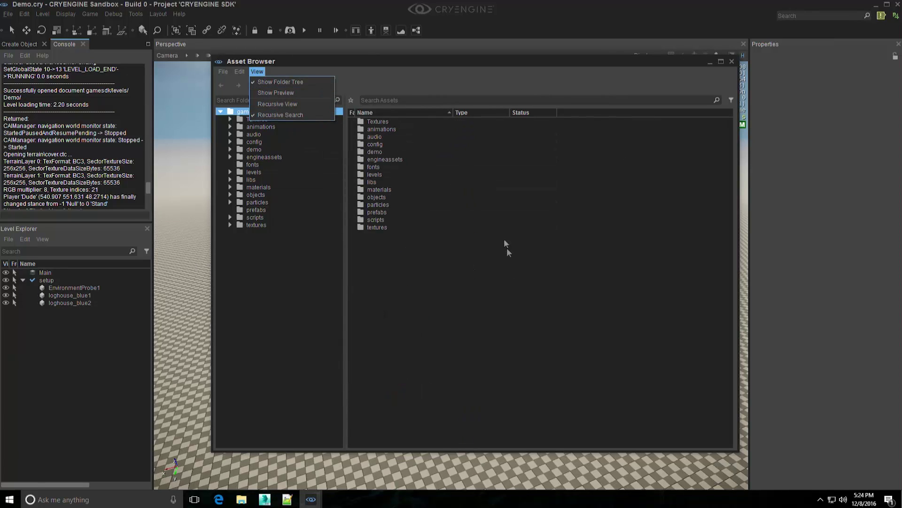
Search the assets for 'mesh' with subfolder searching switched off
click(447, 191)
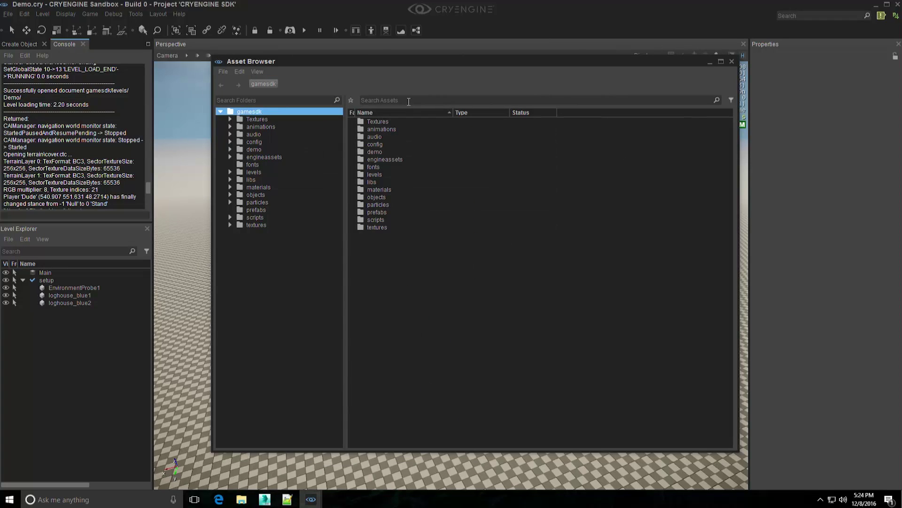
text(mesh)
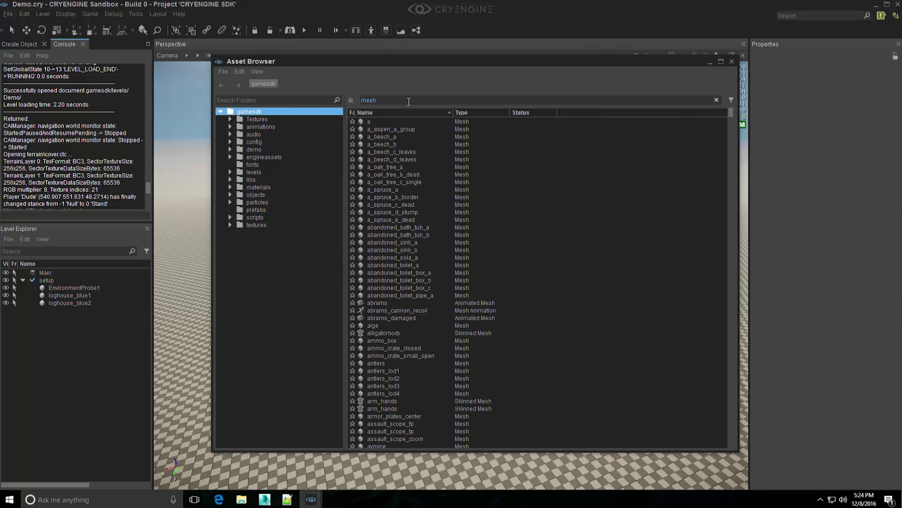
click(259, 69)
click(260, 69)
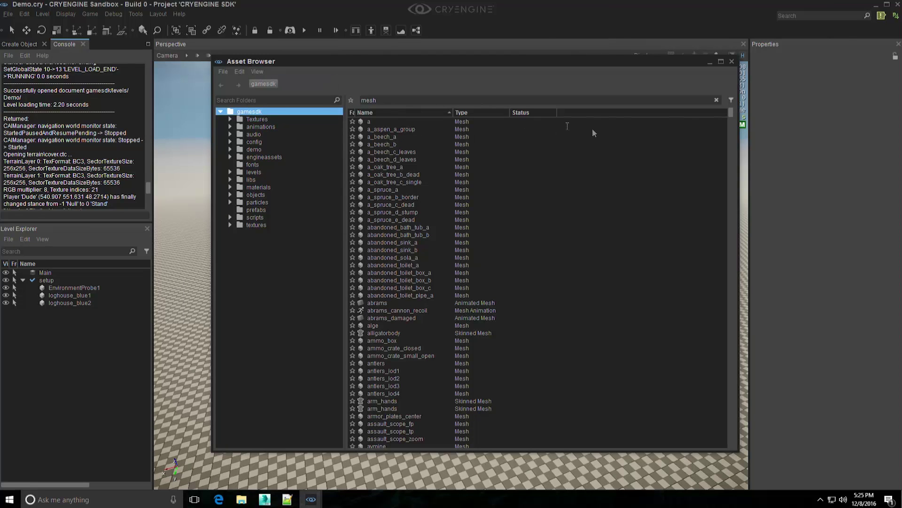
click(716, 99)
click(257, 71)
click(261, 114)
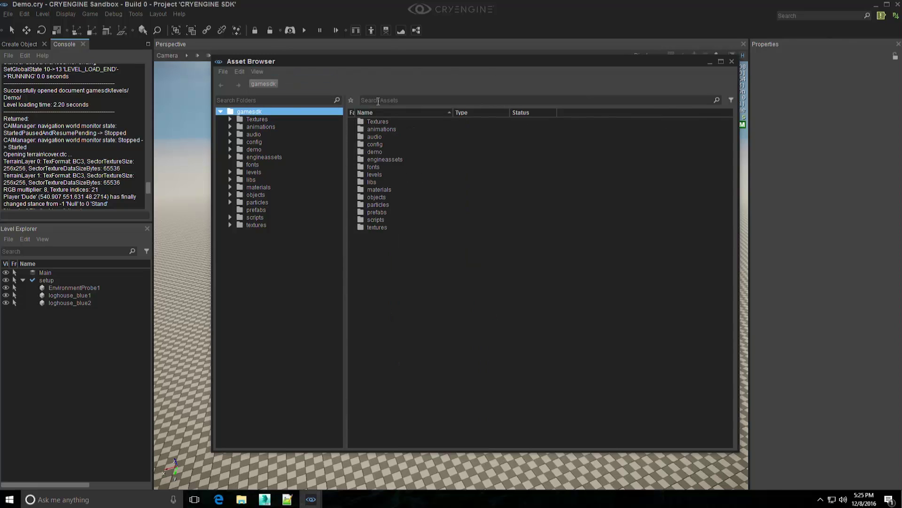
click(378, 101)
text(mesh)
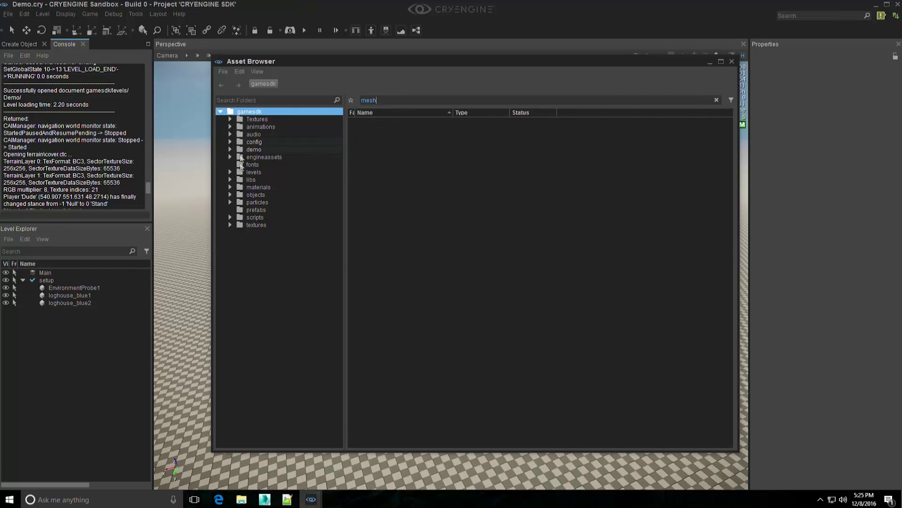
Browse the folder tree to objects > architecture > bridges > wooden_bridge
click(256, 187)
click(230, 194)
click(240, 202)
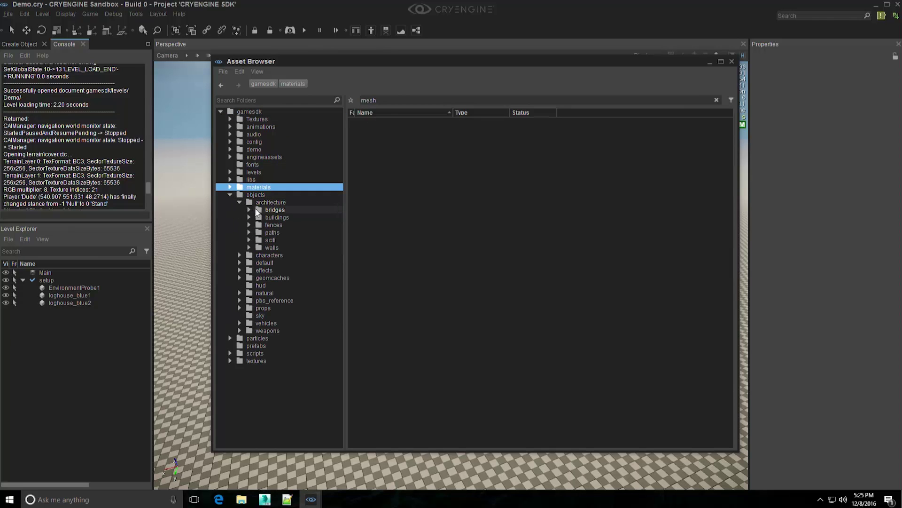
click(245, 210)
click(249, 210)
click(275, 217)
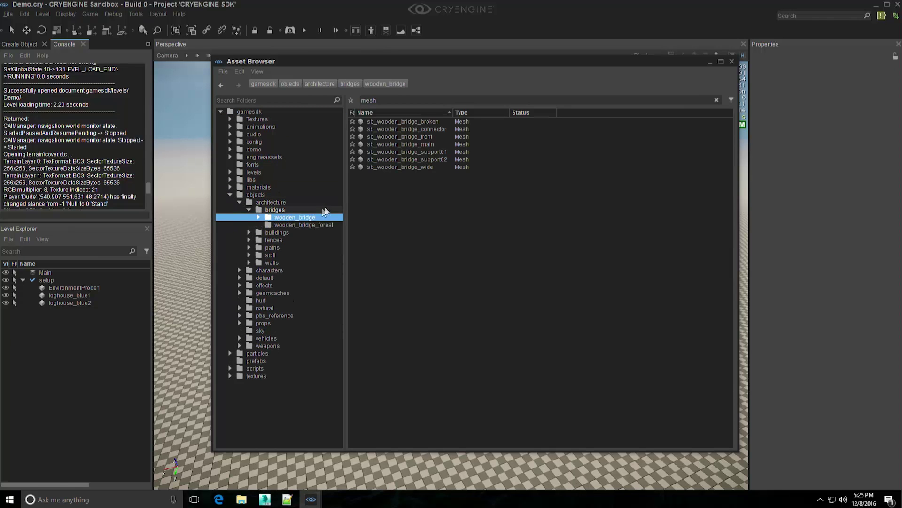
Enable Recursive Search and select objects > architecture to list all its meshes
click(257, 72)
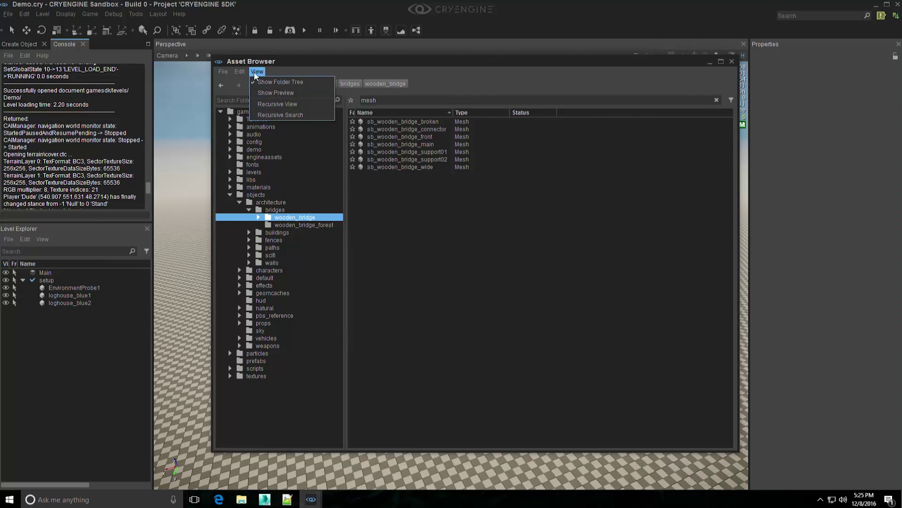
click(237, 113)
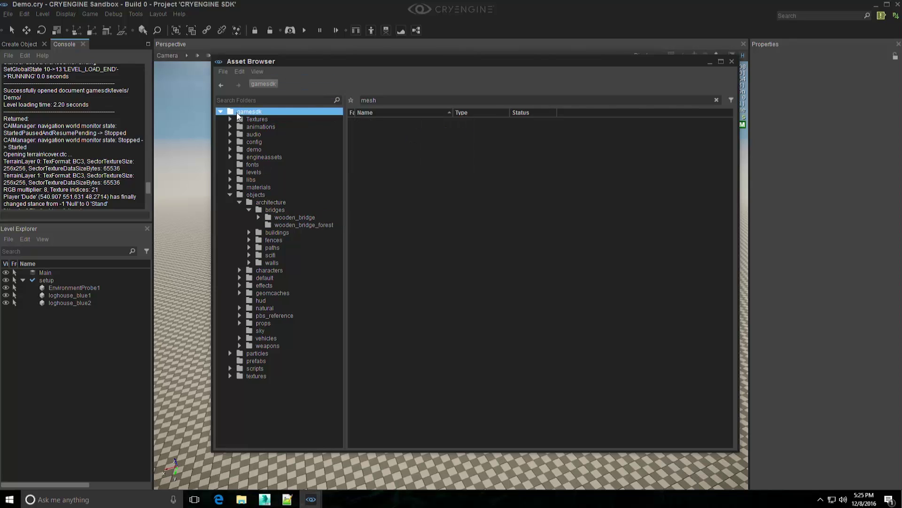
click(258, 72)
click(261, 114)
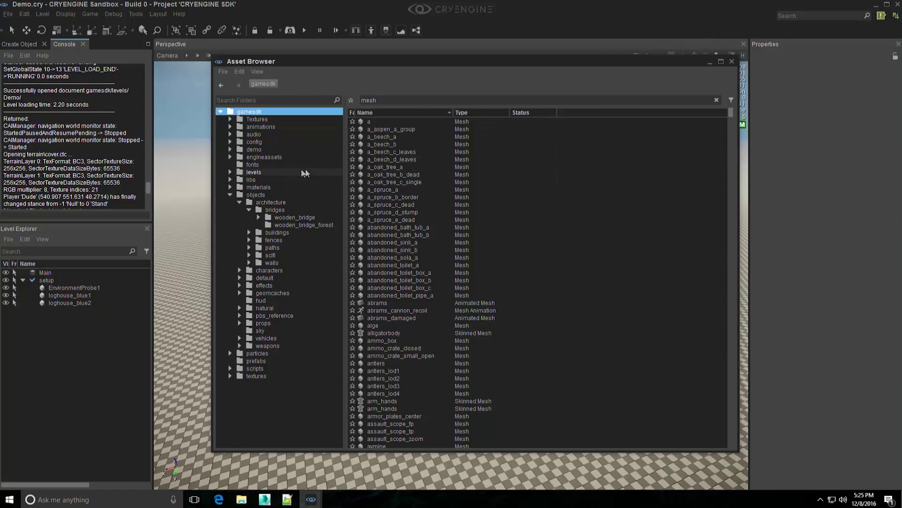
click(254, 195)
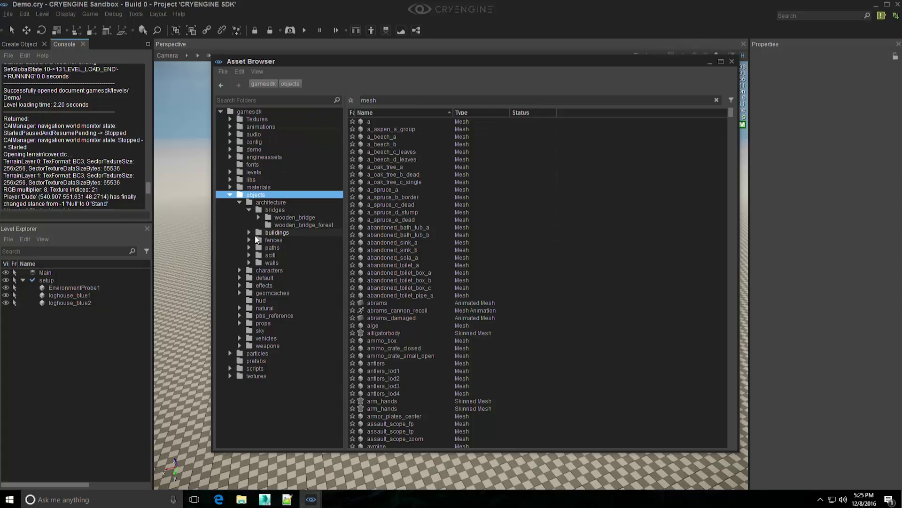
click(268, 203)
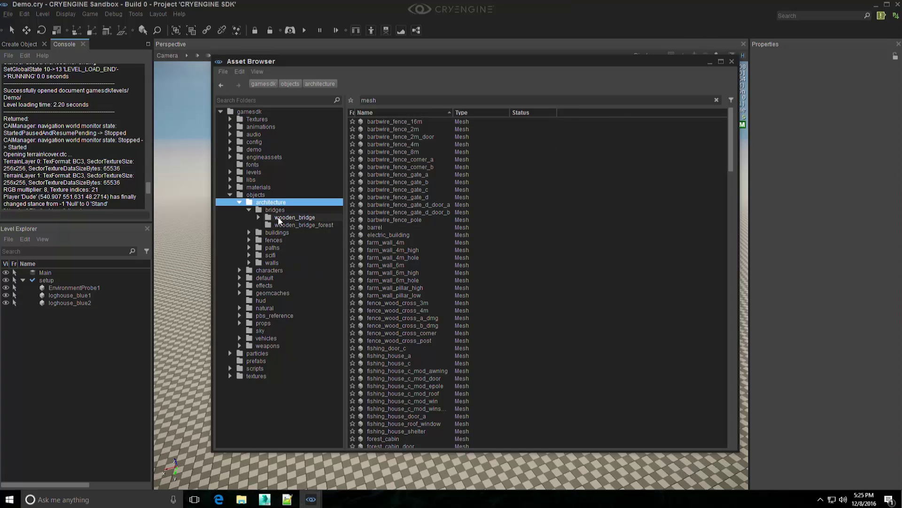
Return to CRYENGINE Sandbox and select the gamesdk root to list every 'mesh' match
click(279, 218)
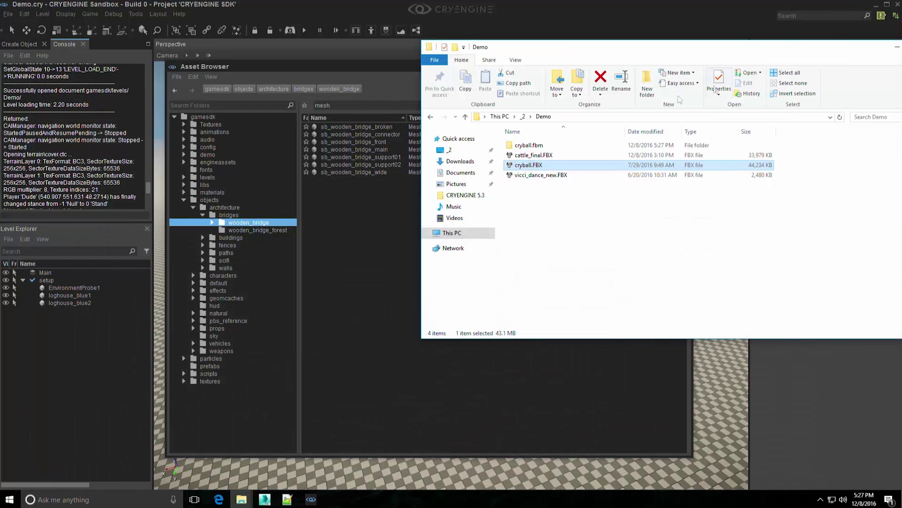
drag(529, 165, 529, 169)
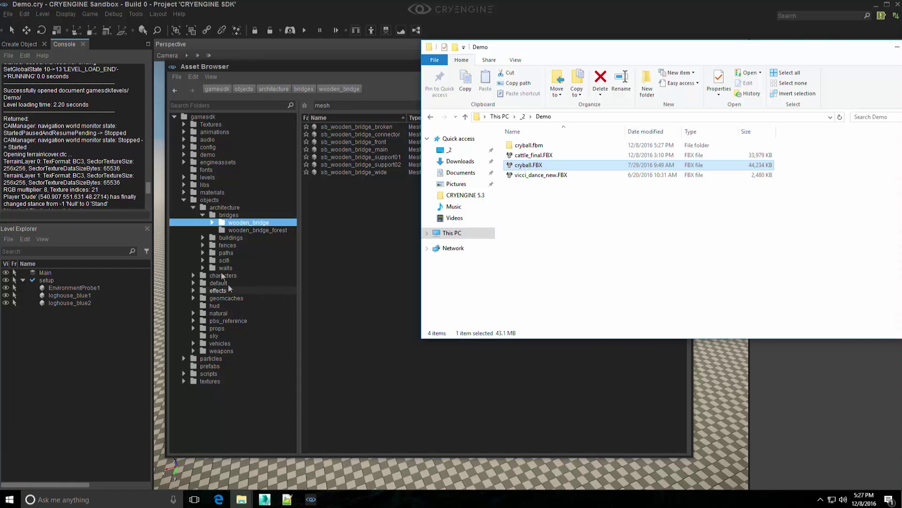
click(192, 119)
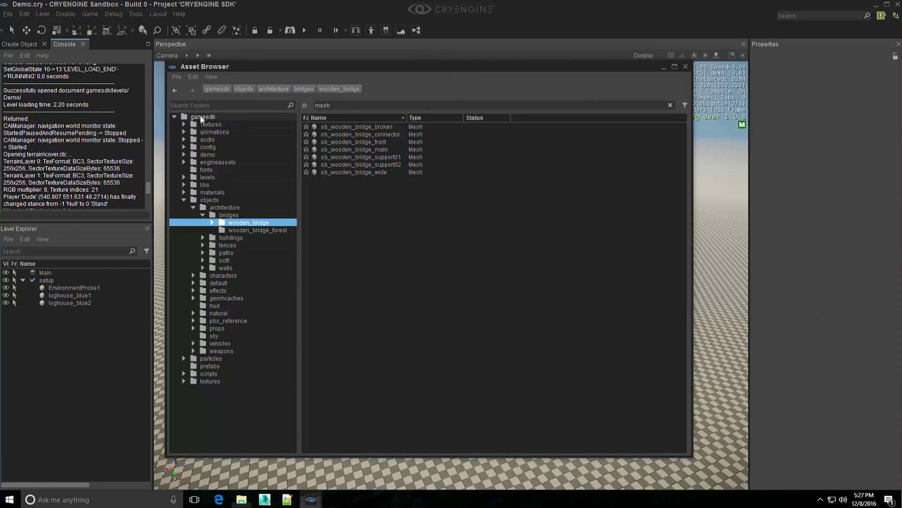
Create a new folder under gamesdk and rename it 'assets'
click(183, 200)
right_click(201, 255)
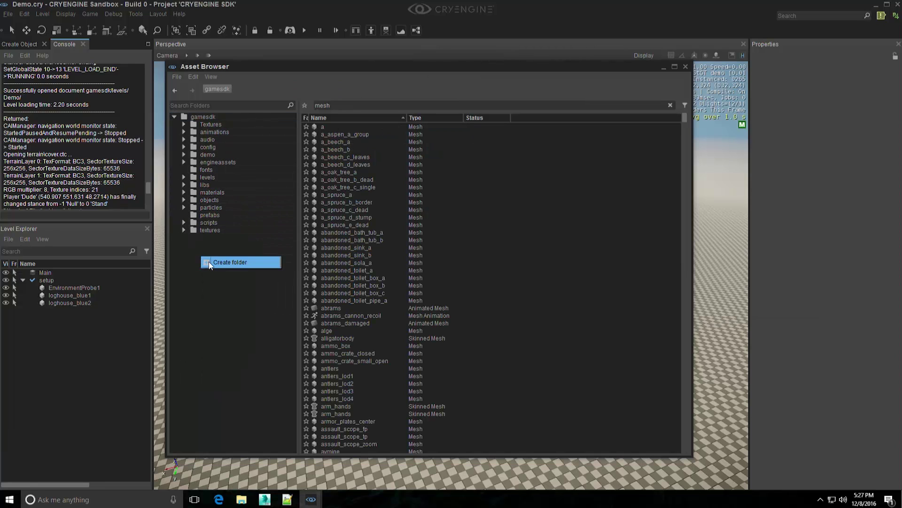
click(209, 261)
click(212, 124)
right_click(212, 123)
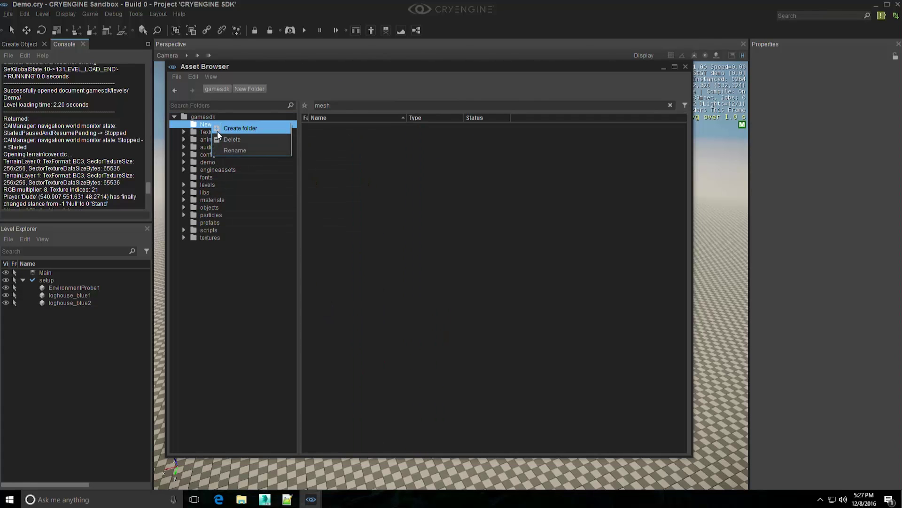
click(235, 150)
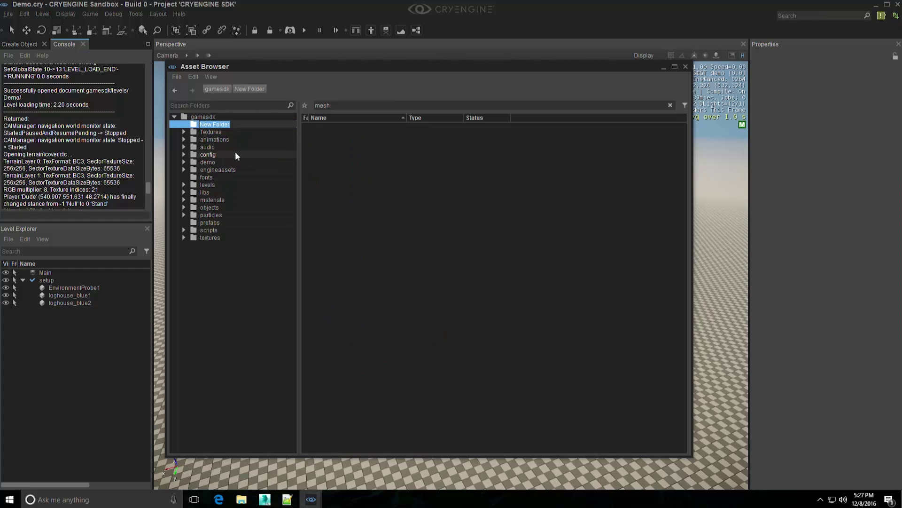
text(assets)
key(Return)
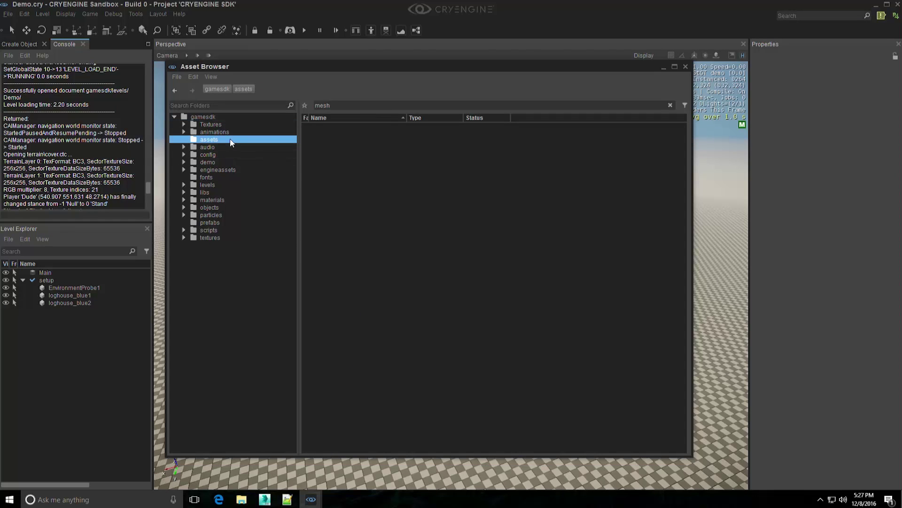
Create a 'cryball' subfolder inside the assets folder
right_click(236, 141)
click(253, 144)
text(cryball)
key(Return)
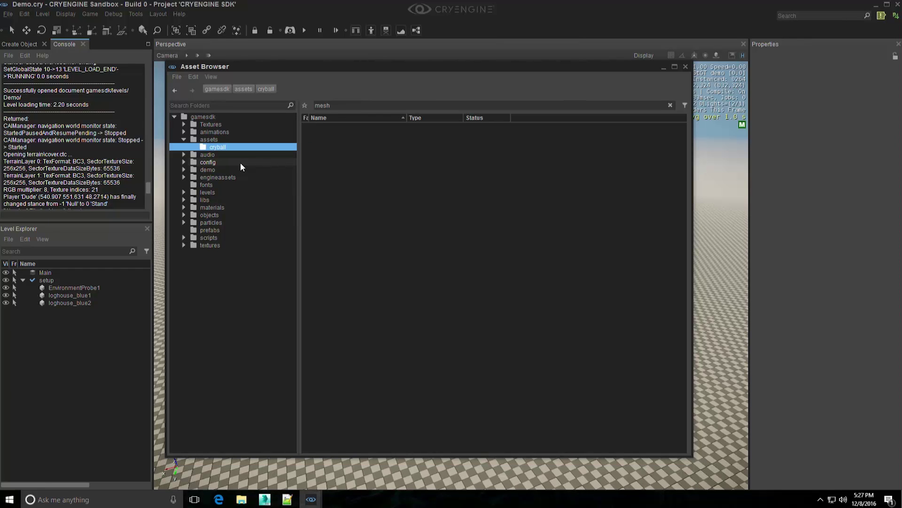
mouse_move(241, 499)
mouse_move(211, 480)
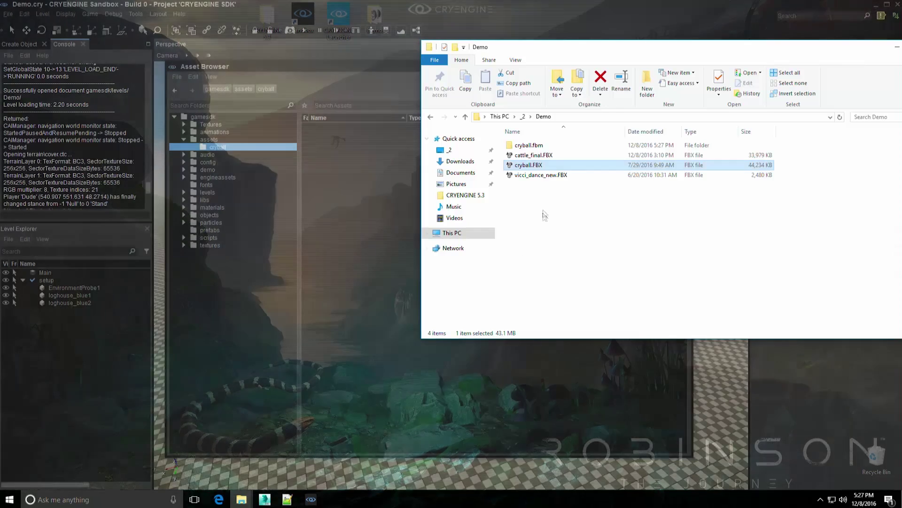
Drag cryball.FBX from the Demo folder into the cryball asset folder to import it
click(314, 462)
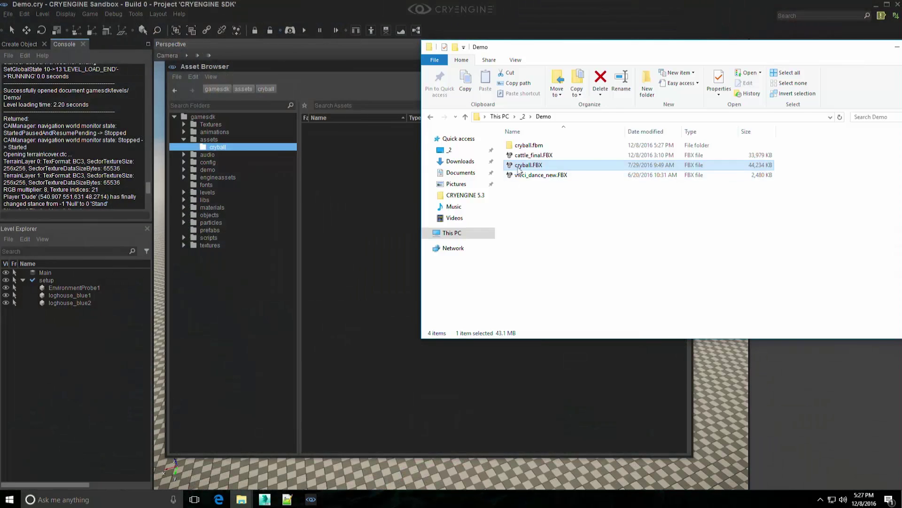
drag(522, 165, 385, 241)
click(361, 325)
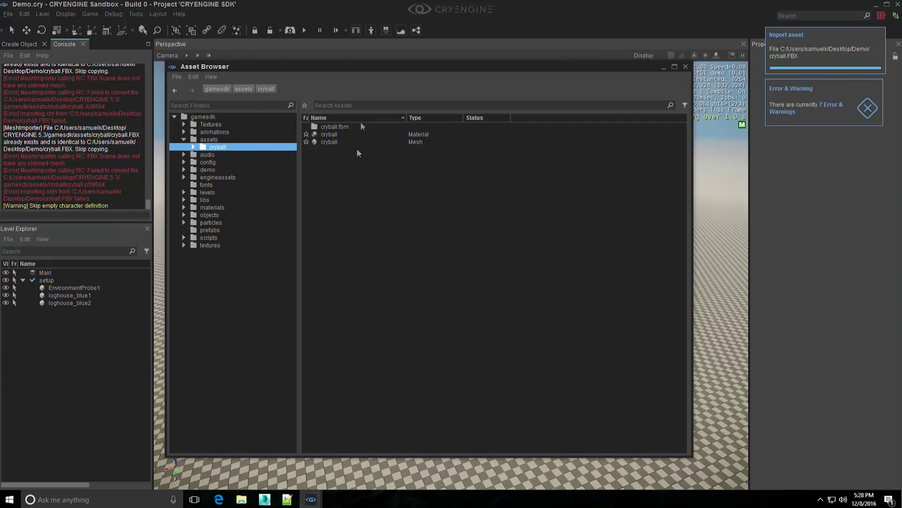
click(19, 43)
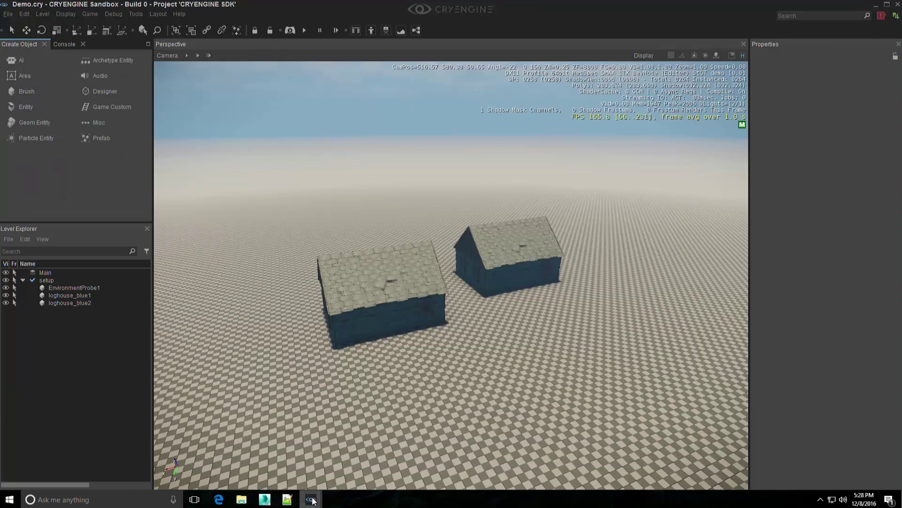
Drag the cryball mesh from the Asset Browser into the level as a brush
mouse_move(310, 498)
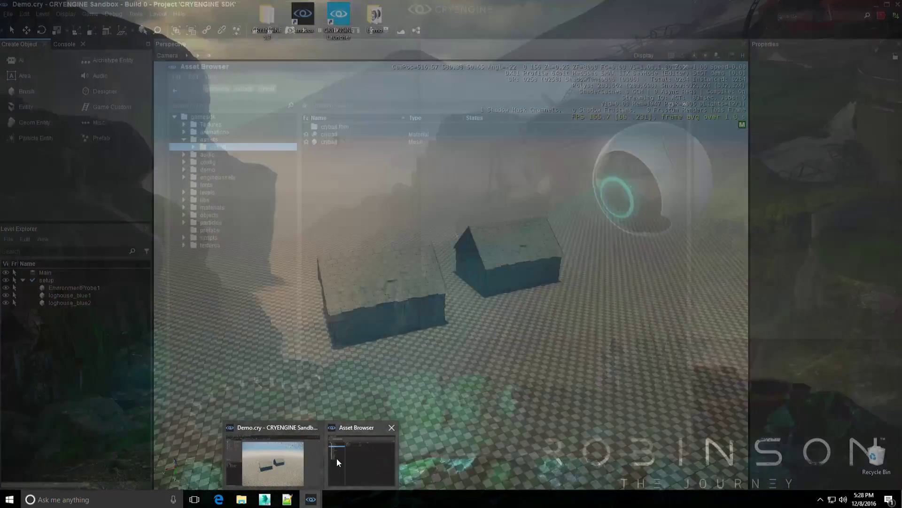
click(339, 455)
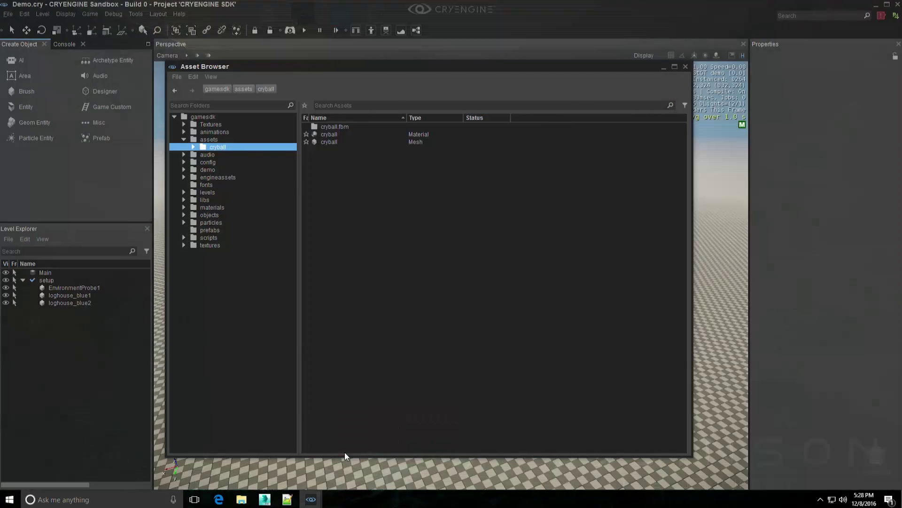
drag(310, 70, 509, 77)
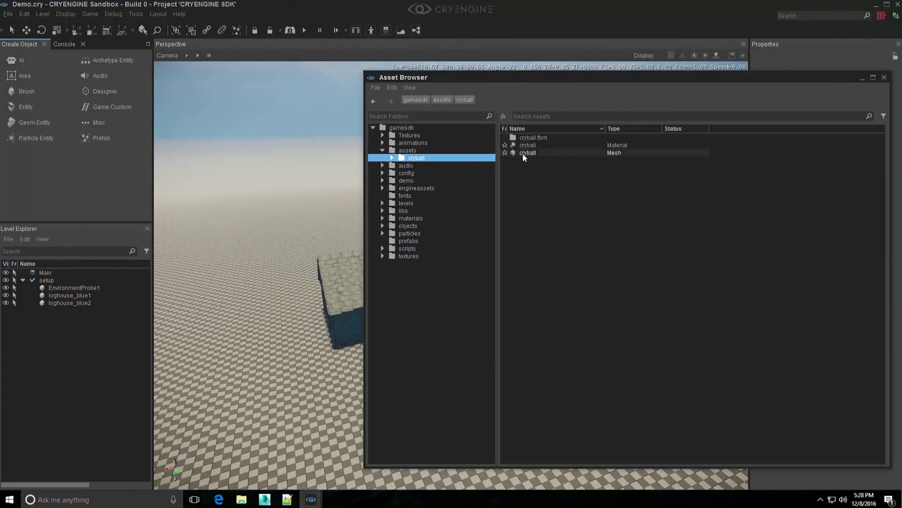
drag(523, 152, 262, 312)
scroll(261, 319, up, 5)
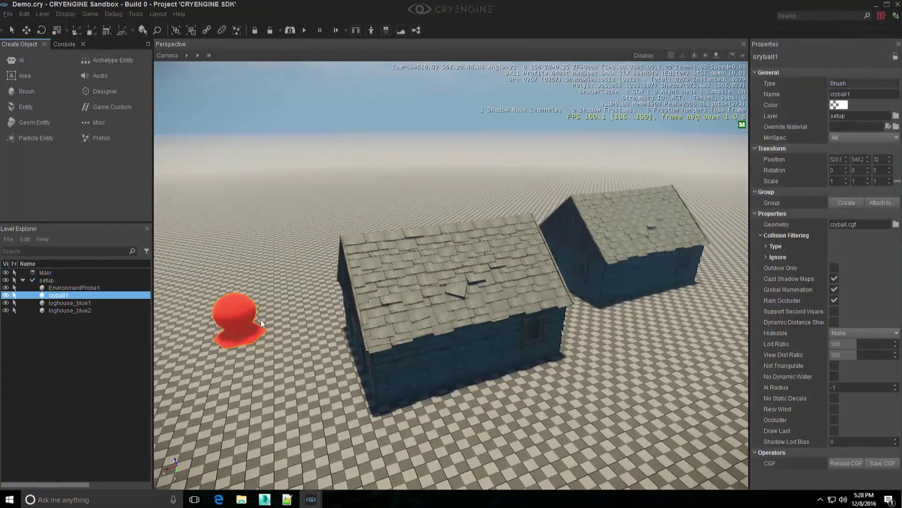
scroll(231, 293, up, 5)
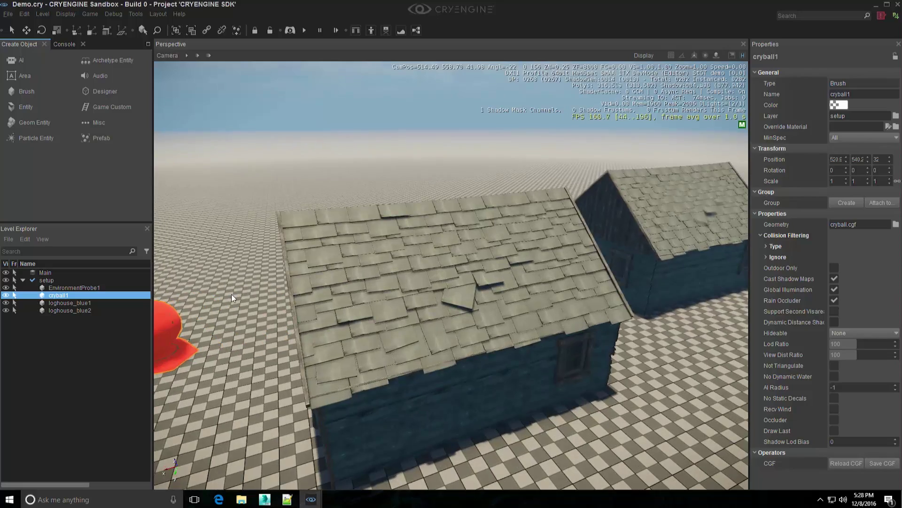
scroll(234, 292, up, 5)
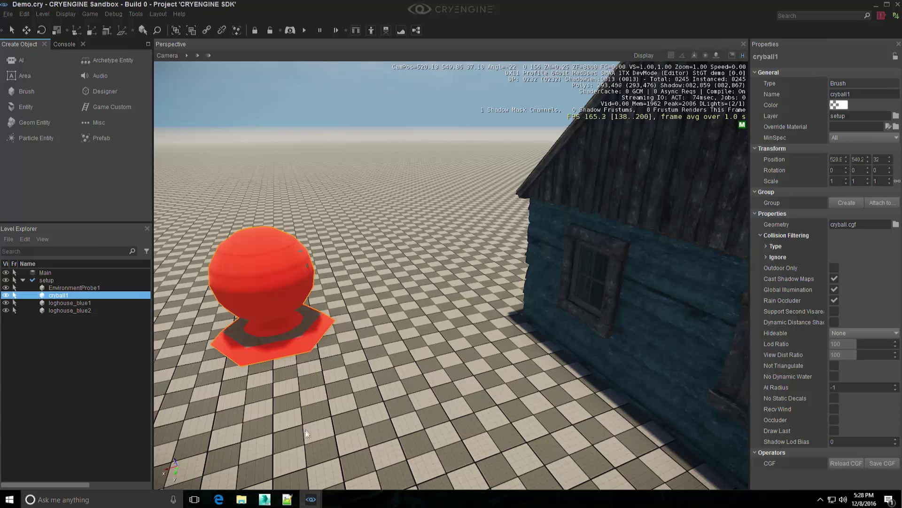
Open the cryball mesh's Import Mesh settings in an enlarged window
mouse_move(310, 498)
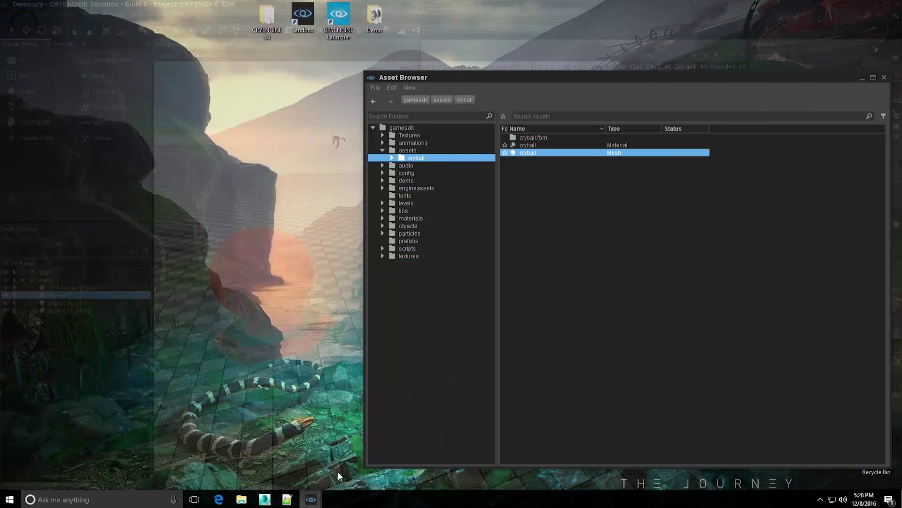
click(337, 472)
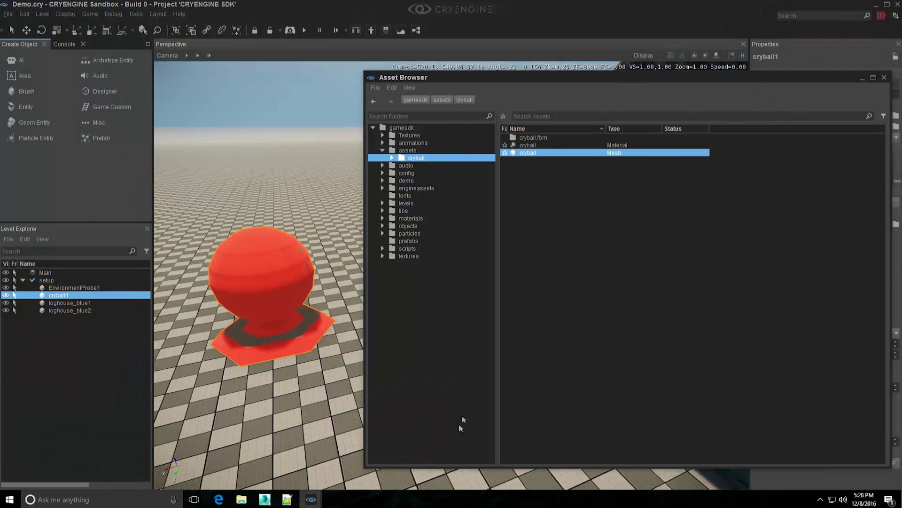
double_click(521, 152)
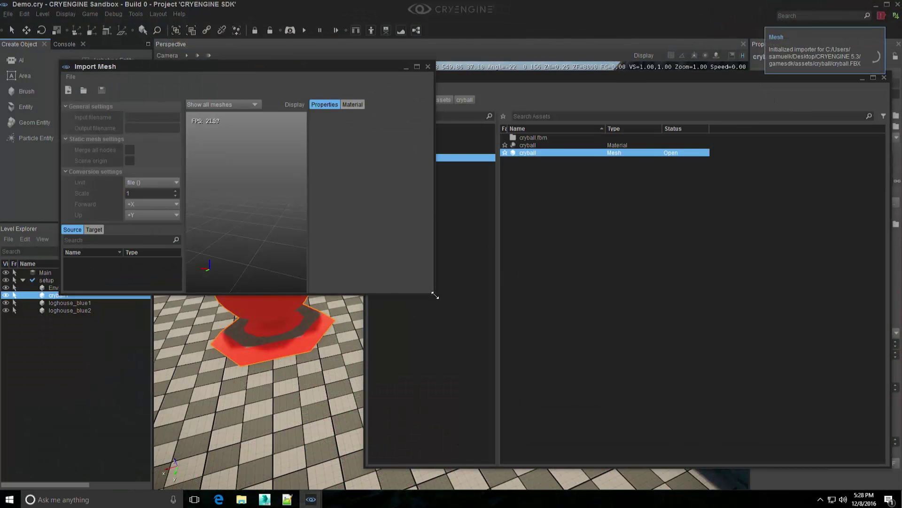
drag(434, 292, 602, 390)
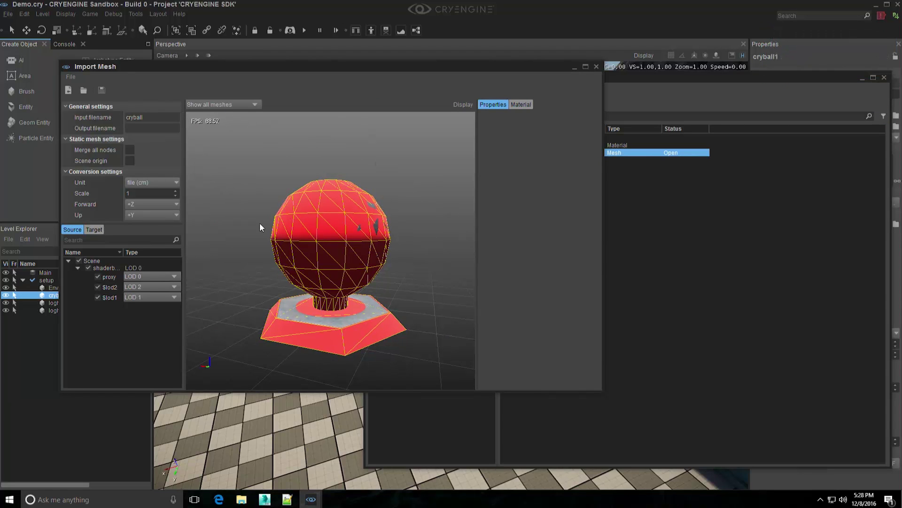
Select the proxy node and set proxy_SUB physicalization to 'proxy only (no draw)'
scroll(282, 242, up, 1)
click(292, 250)
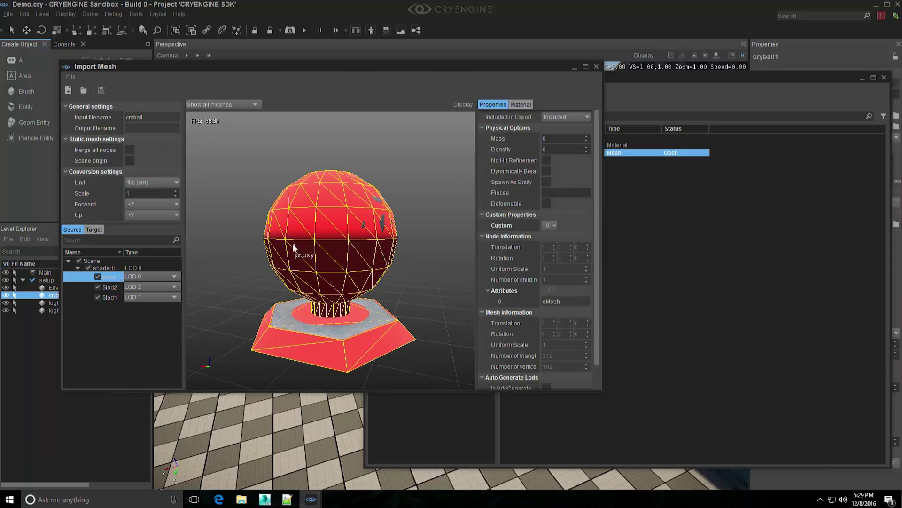
click(521, 104)
drag(479, 127, 384, 132)
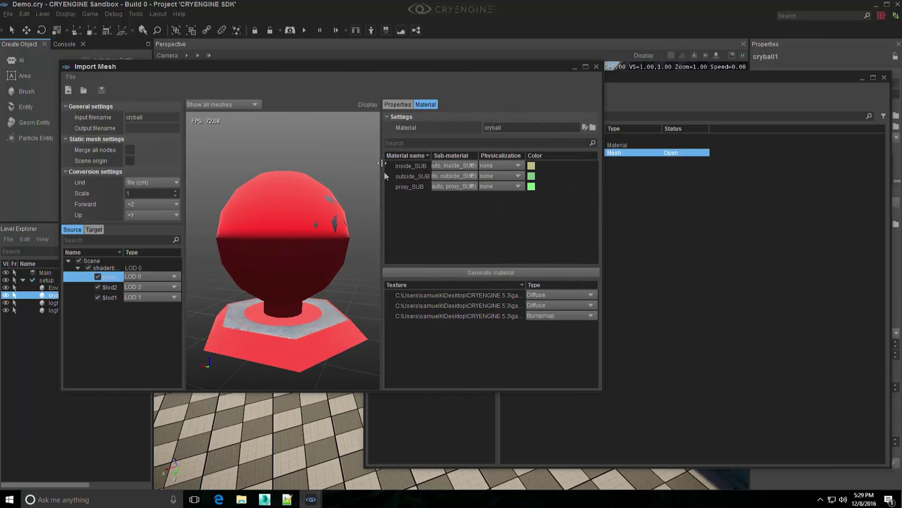
click(503, 187)
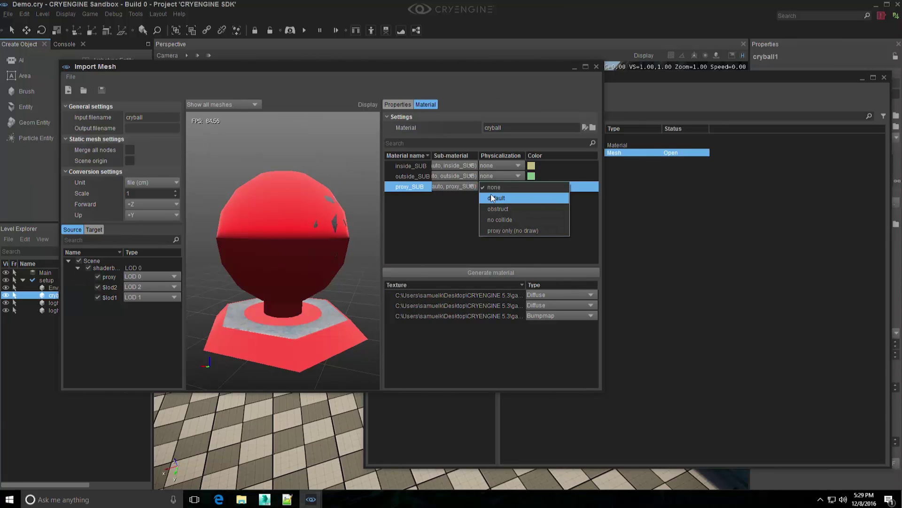
click(489, 230)
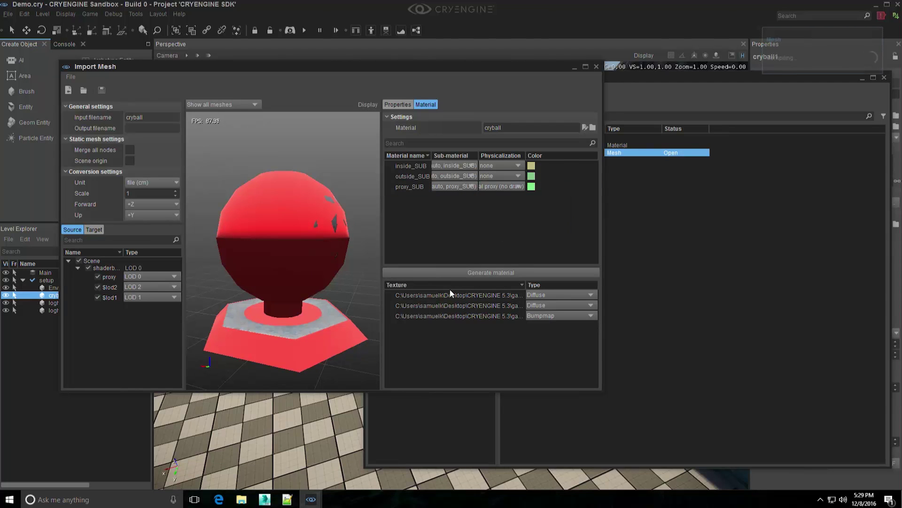
Move the Import Mesh window aside, widen its fields and Name column, and select $lod2
drag(322, 69, 530, 58)
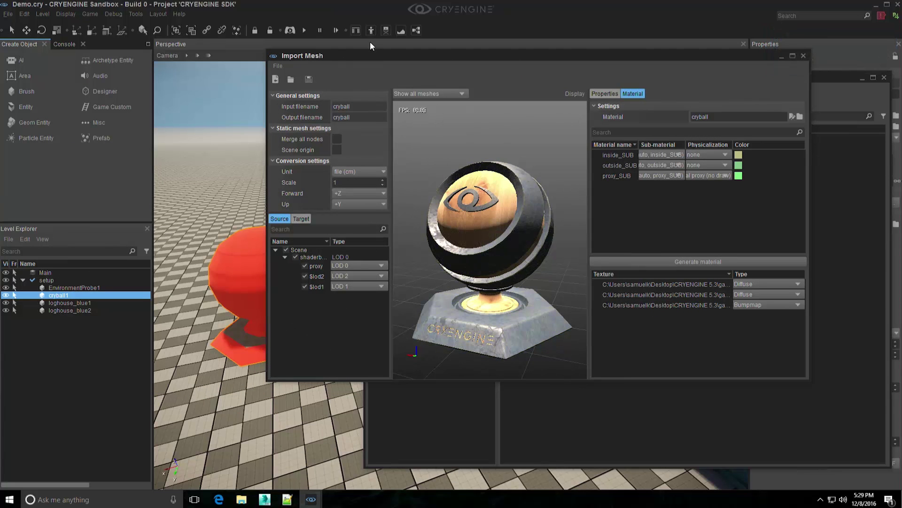
drag(371, 55, 403, 55)
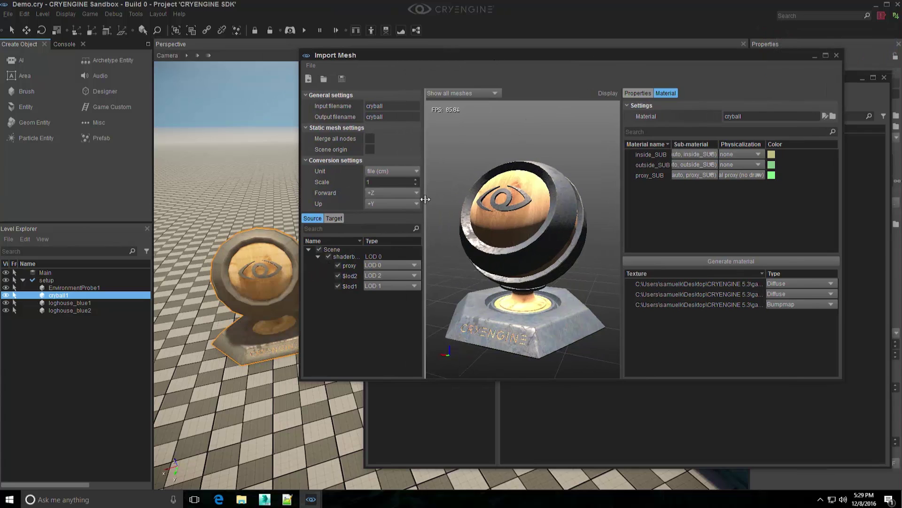
drag(426, 199, 452, 199)
drag(364, 243, 376, 245)
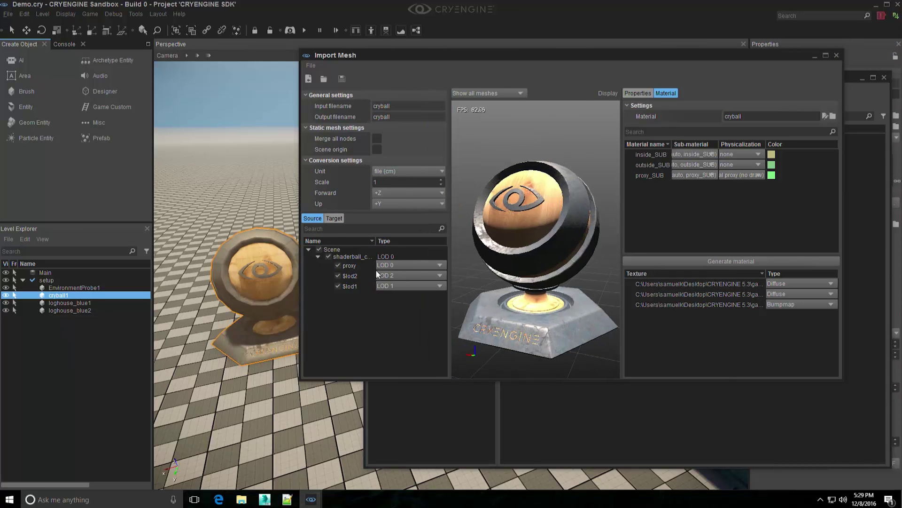
click(351, 276)
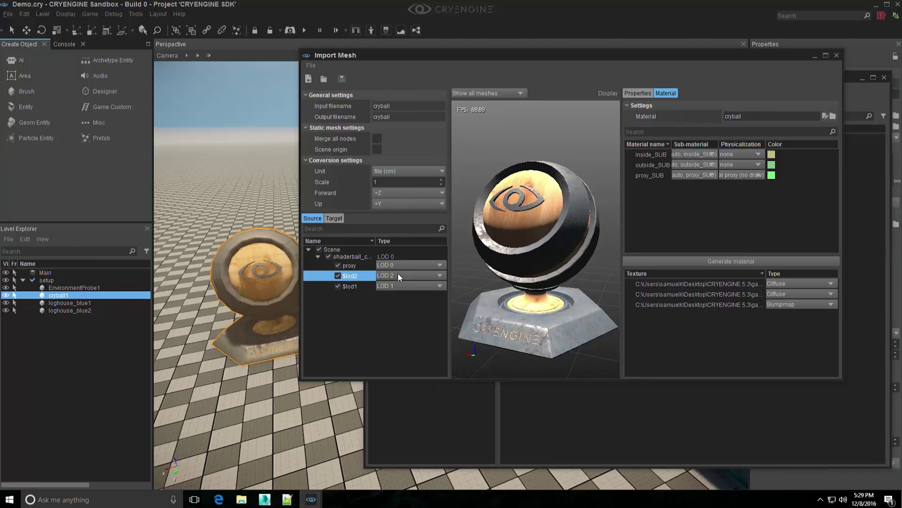
Close the cryball import settings and create a 'cow' folder inside assets
click(836, 55)
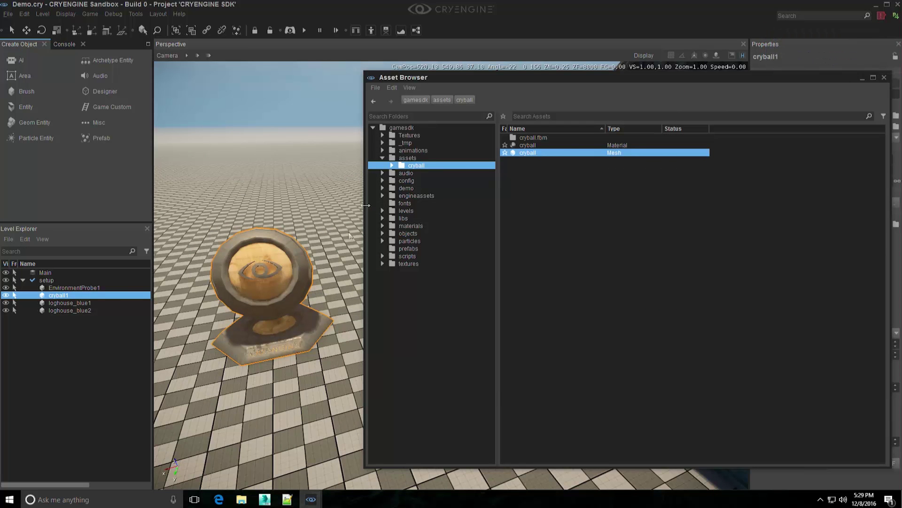
drag(554, 77, 621, 61)
mouse_move(241, 499)
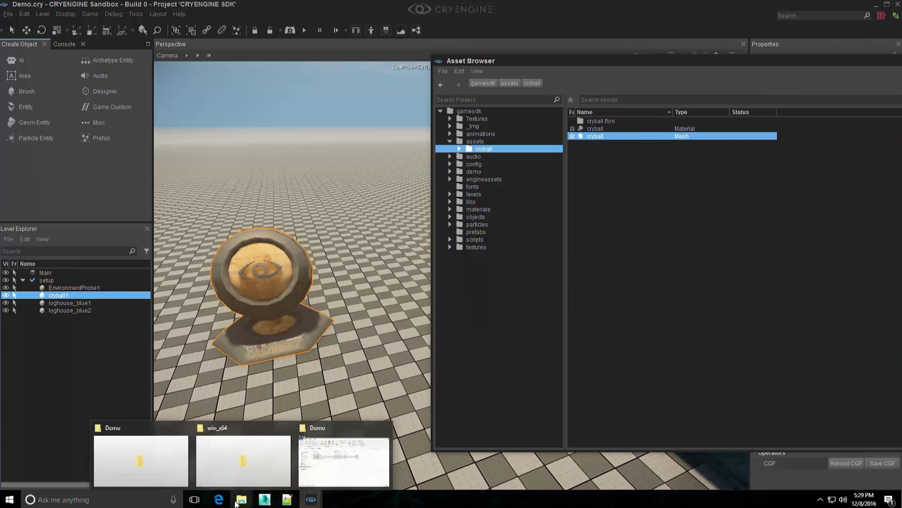
click(312, 470)
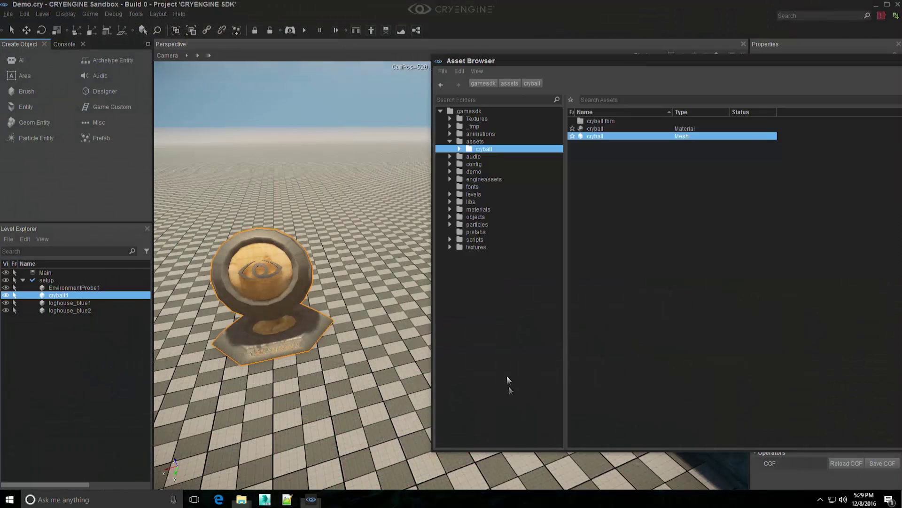
click(515, 383)
right_click(476, 140)
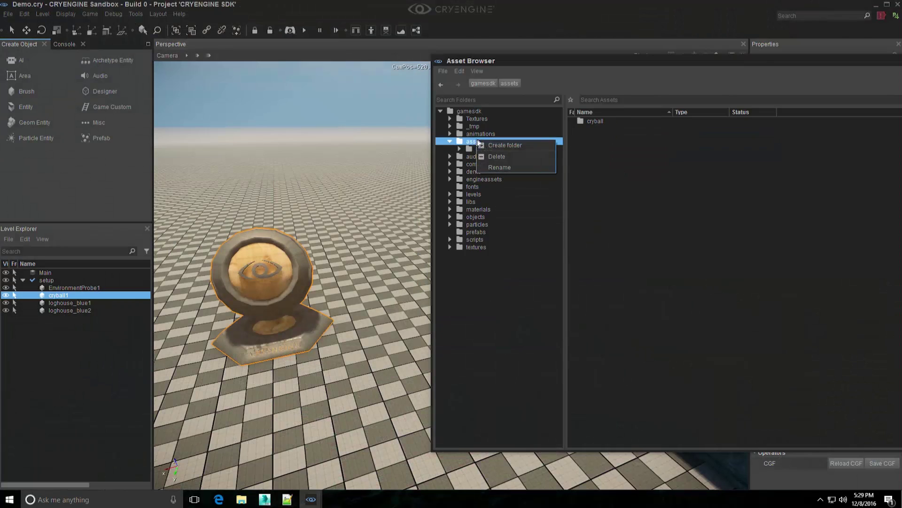
click(487, 145)
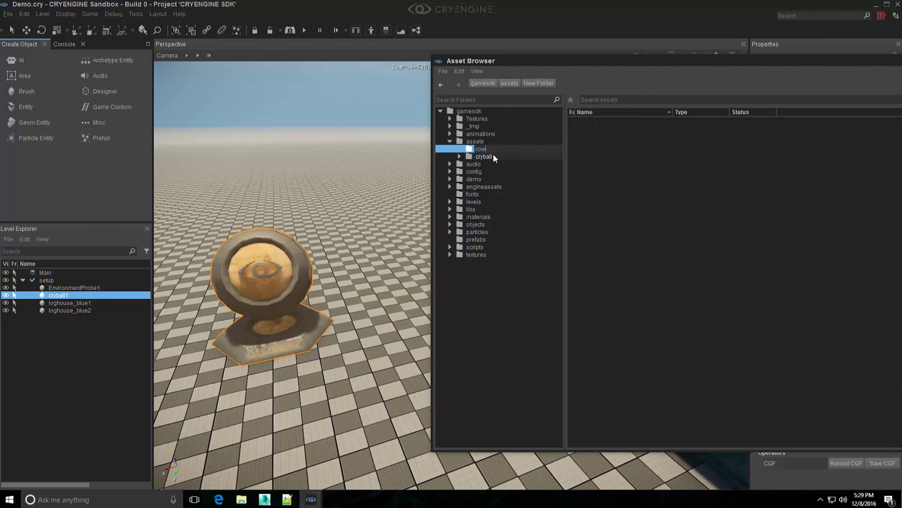
text(cow)
key(Return)
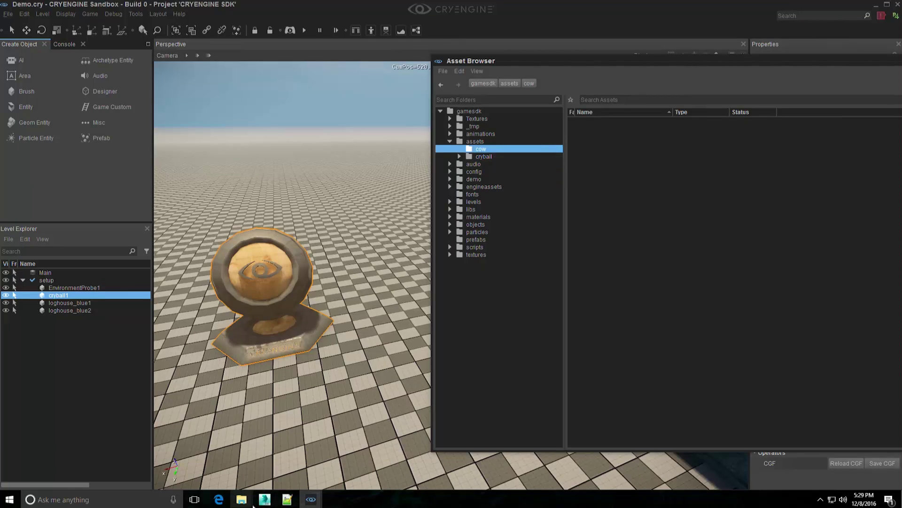
Drag cattle_final.FBX from the Demo folder into the cow asset folder to import it
mouse_move(244, 502)
click(344, 463)
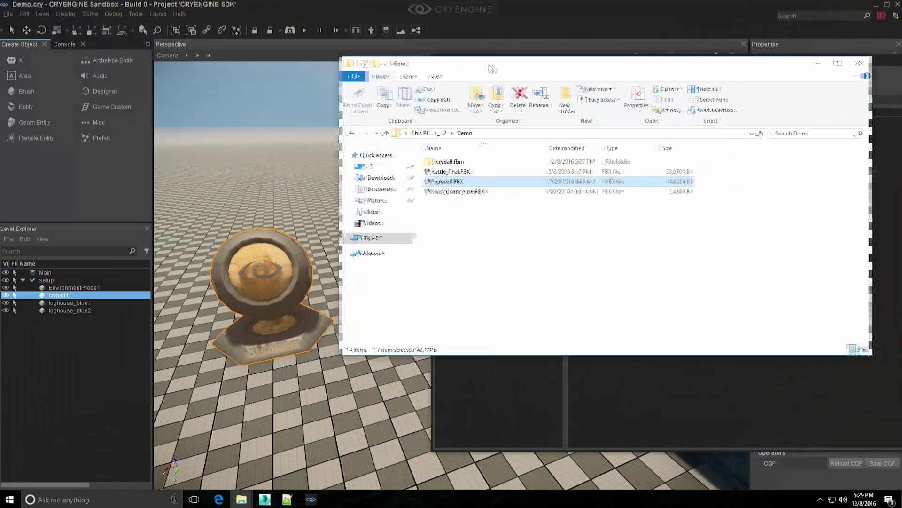
drag(571, 52, 226, 53)
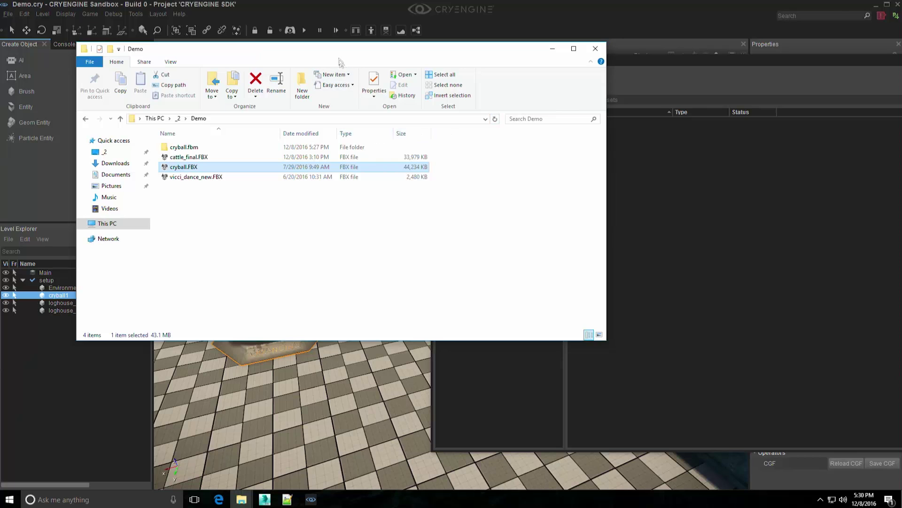
drag(339, 51, 311, 204)
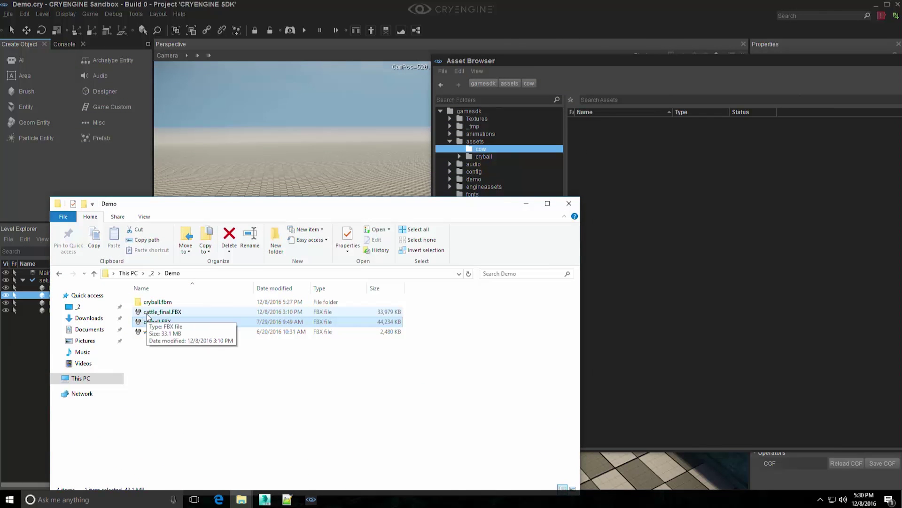
drag(147, 315, 624, 164)
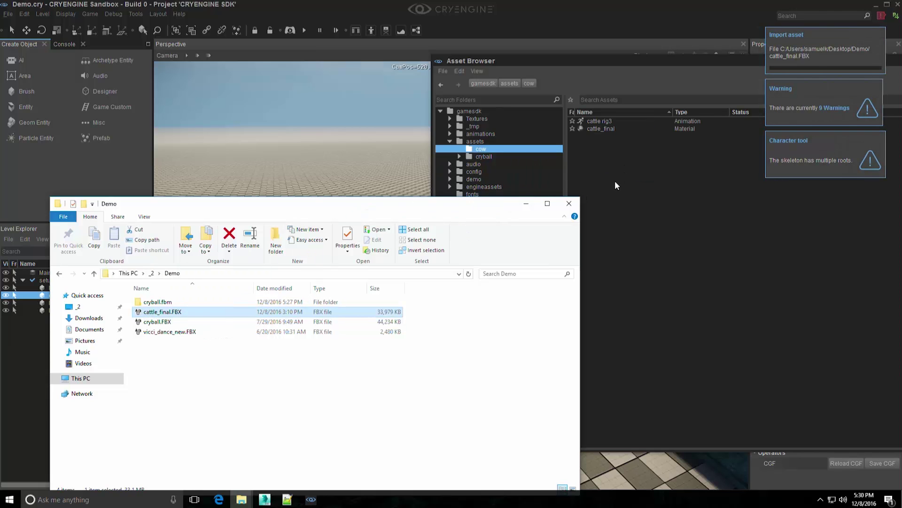
Undock the Asset Browser and browse the cattle_final.fbm textures, ending on eye_lash_diff
click(525, 207)
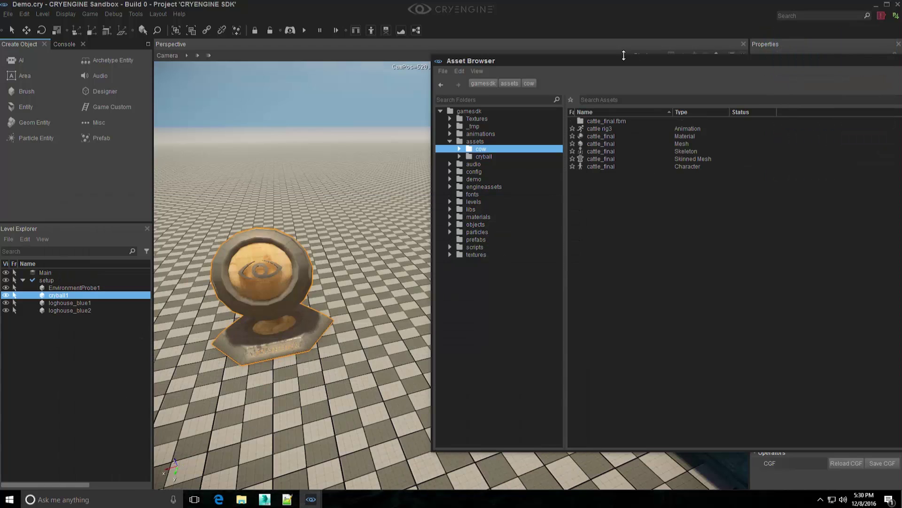
drag(630, 62, 508, 82)
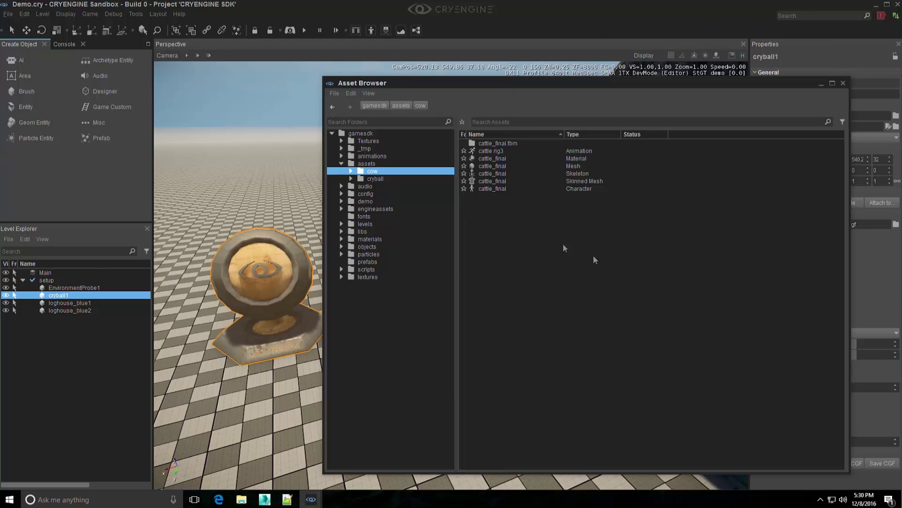
double_click(504, 145)
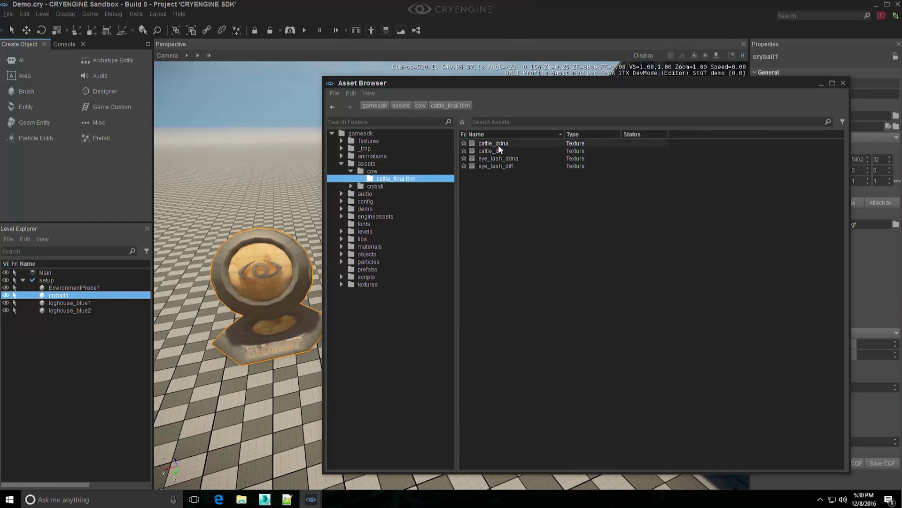
click(496, 144)
click(496, 152)
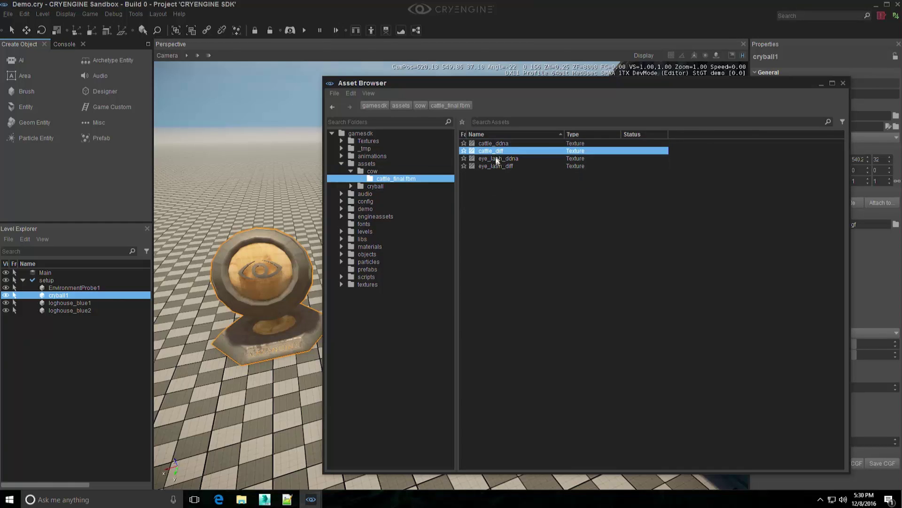
click(496, 158)
click(495, 166)
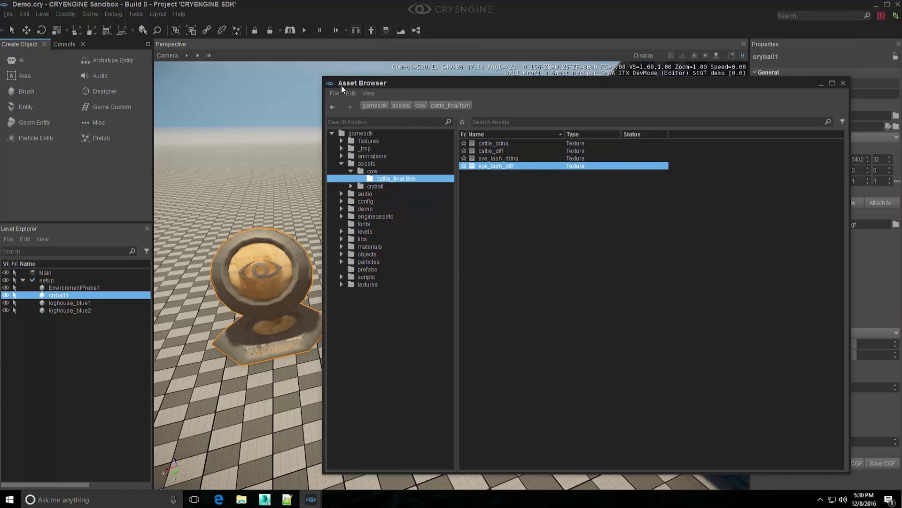
Turn on and widen the preview panel, then display the cow folder's assets
click(368, 93)
click(380, 115)
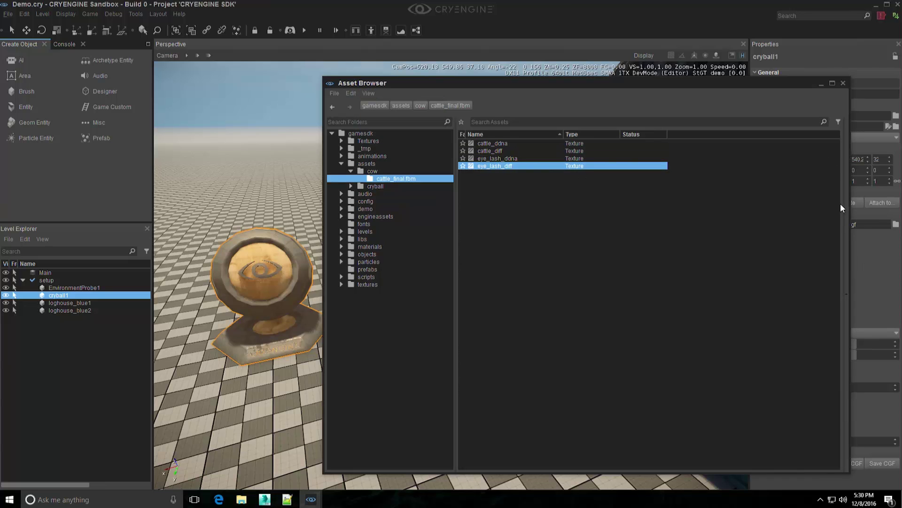
drag(842, 204, 681, 227)
click(420, 106)
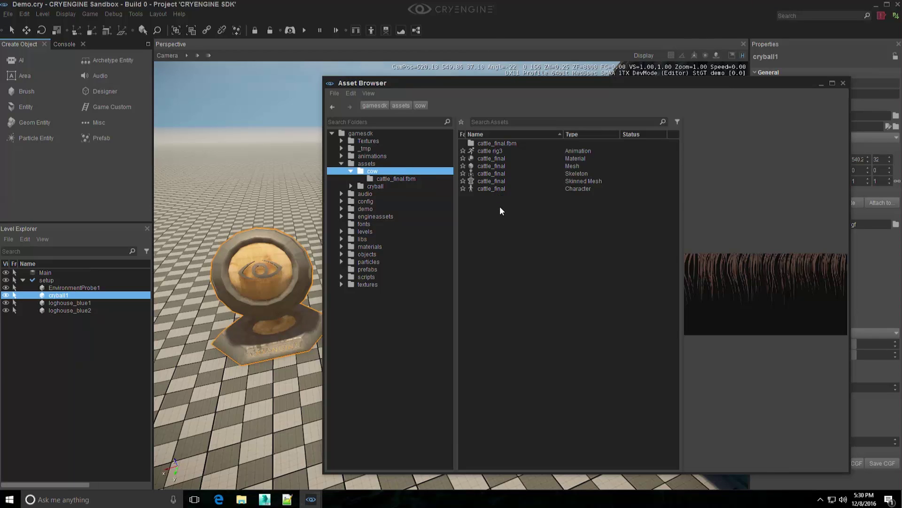
Place a Physics > AnimObject entity in the level
drag(497, 82, 559, 98)
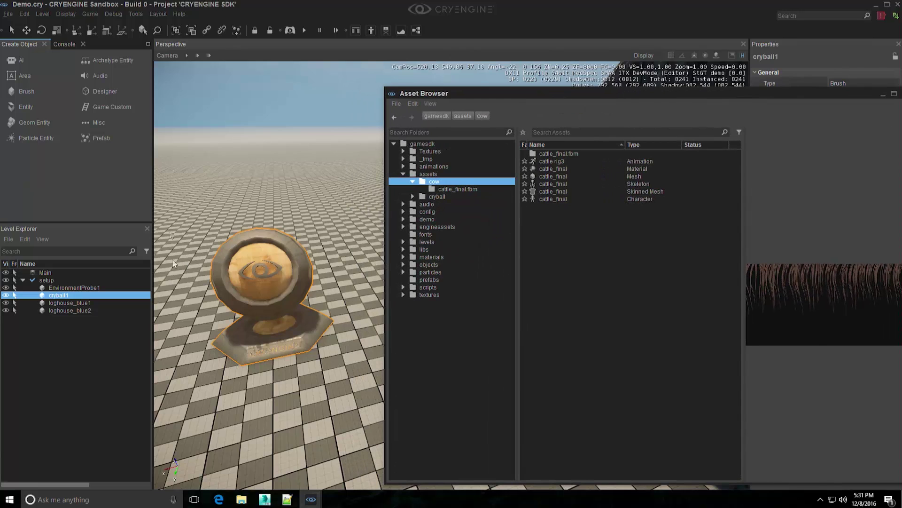
click(280, 162)
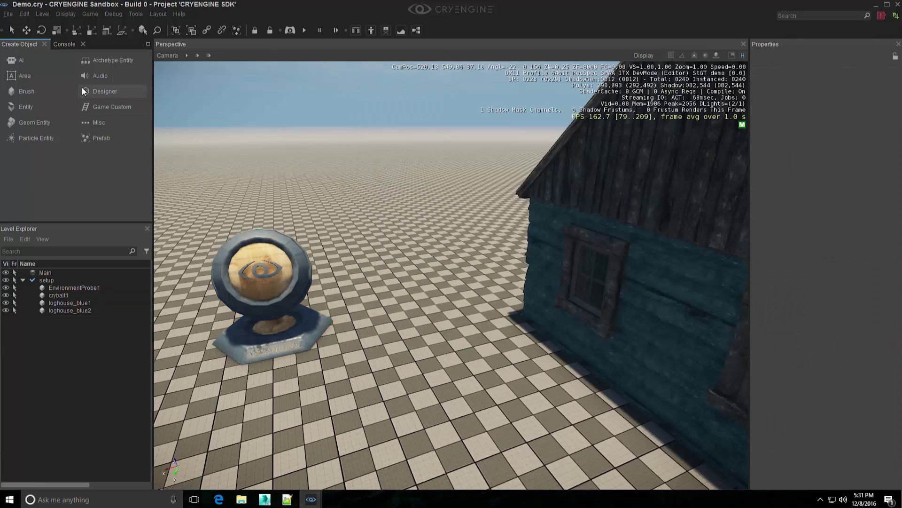
click(37, 108)
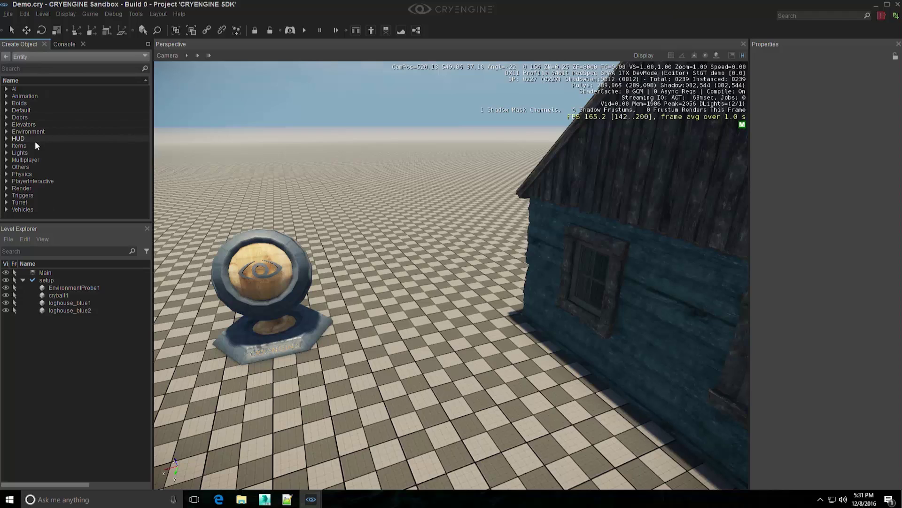
click(22, 174)
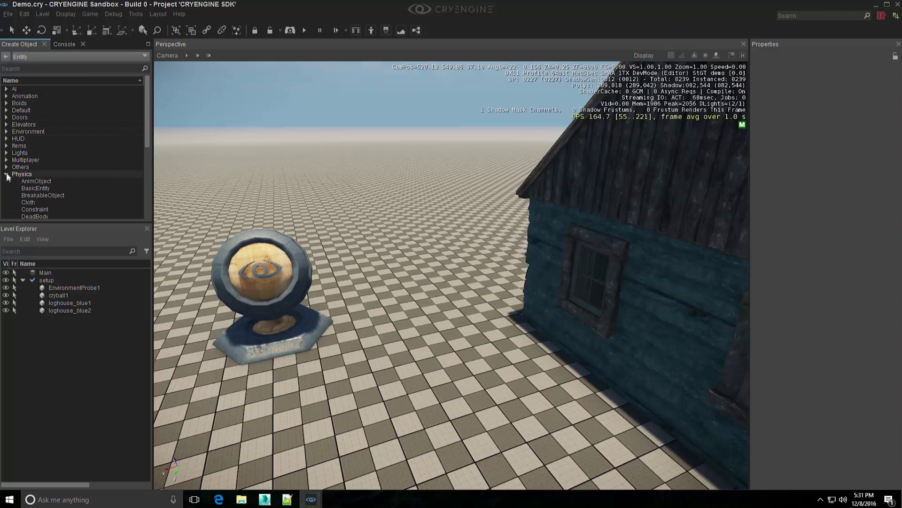
click(36, 181)
click(409, 384)
scroll(449, 361, up, 4)
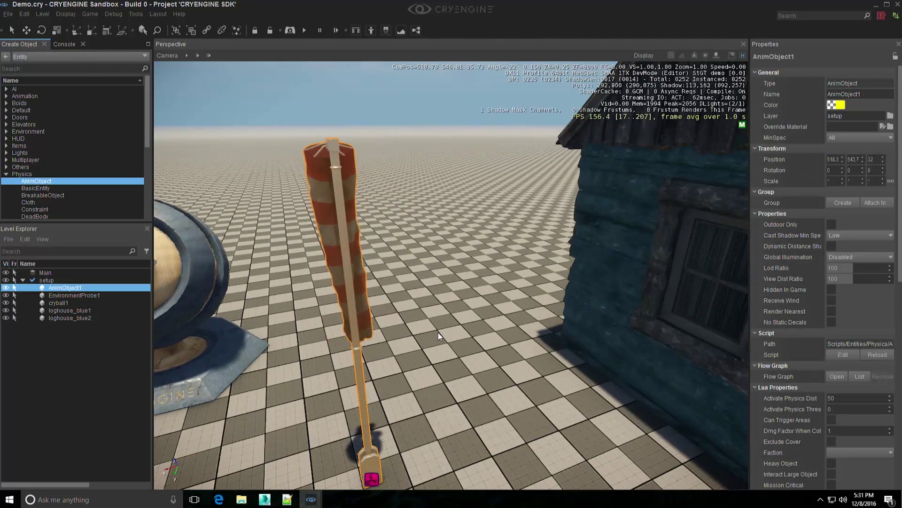
middle_drag(437, 336, 433, 331)
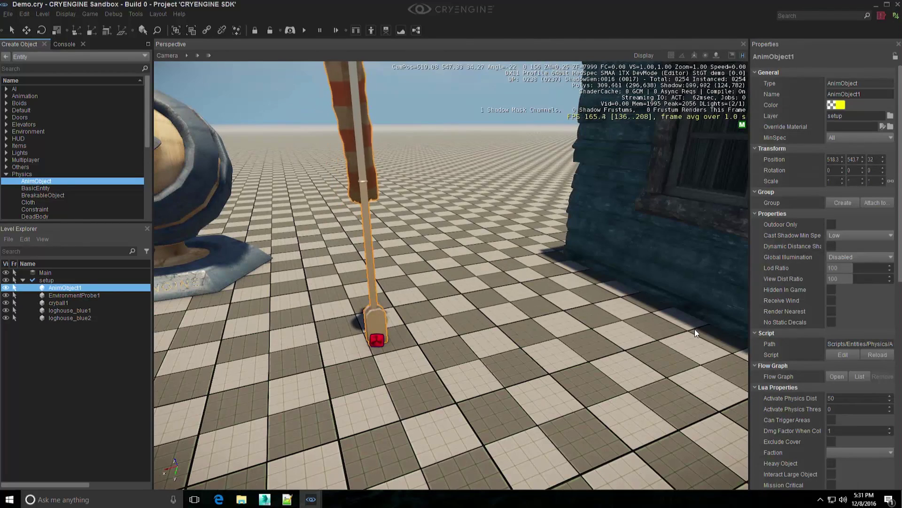
scroll(812, 360, down, 3)
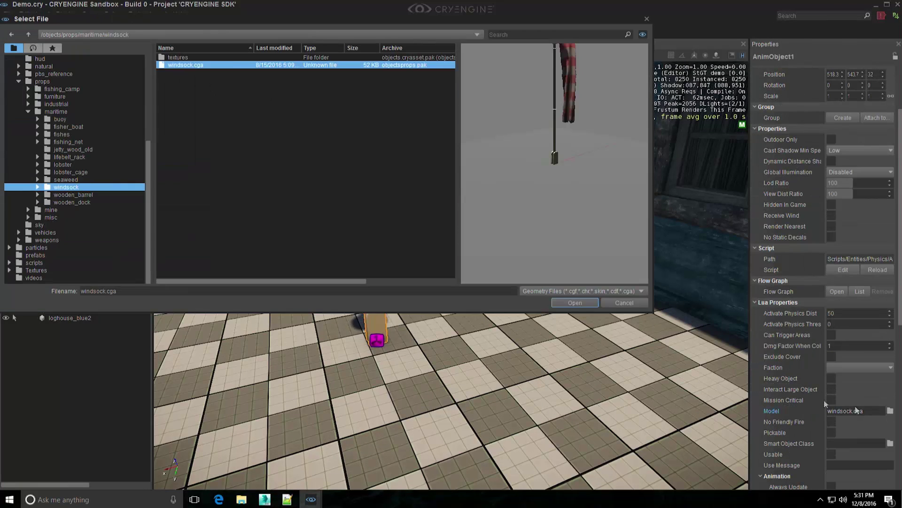
Set the entity's Model to assets/cow/cattle_final.cdf
click(890, 411)
scroll(77, 148, up, 3)
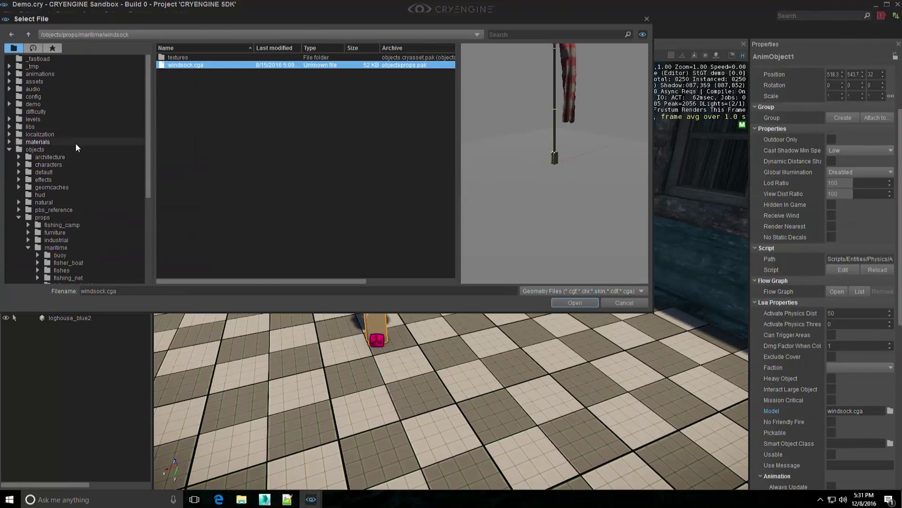
click(34, 81)
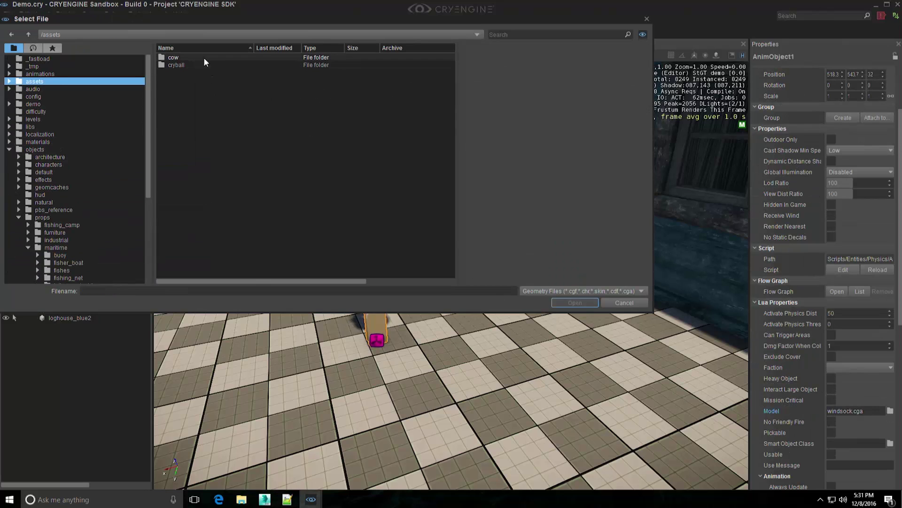
double_click(202, 65)
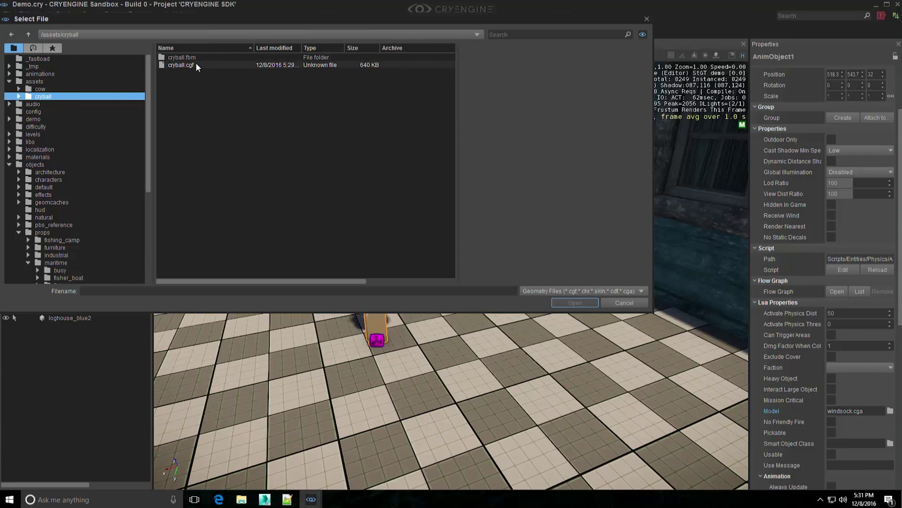
click(40, 89)
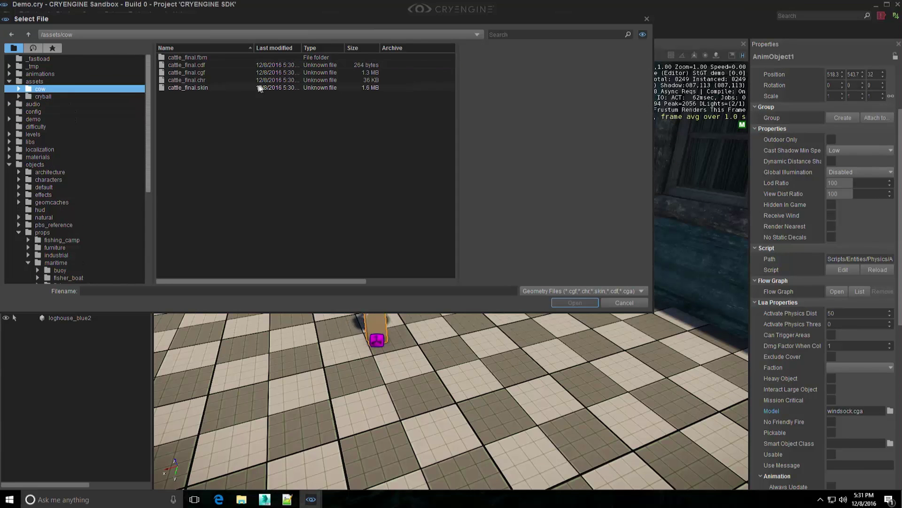
double_click(206, 65)
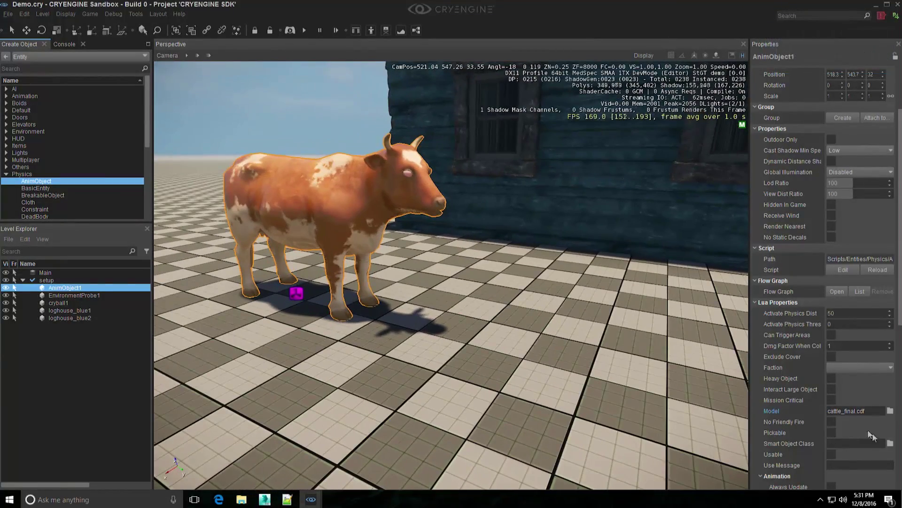
Rotate the cow about -62.8 degrees so it stands upright, then deselect it
scroll(872, 435, down, 2)
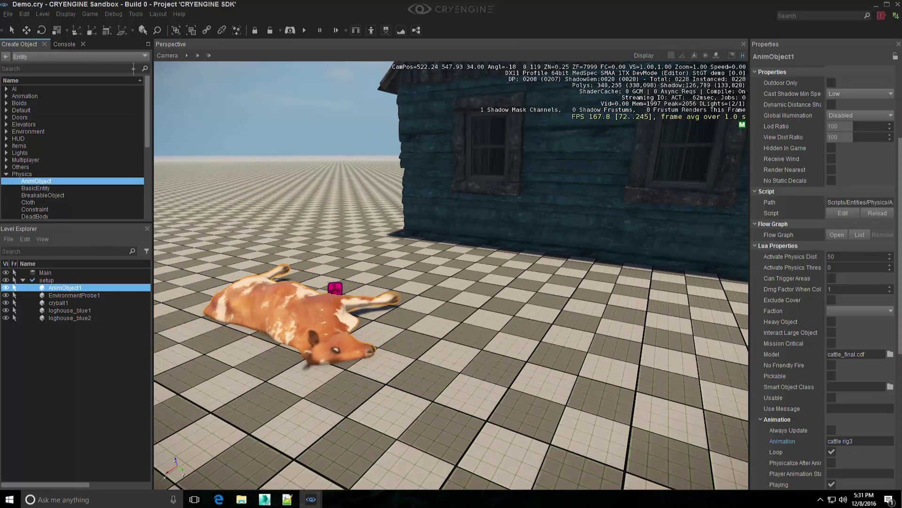
click(41, 30)
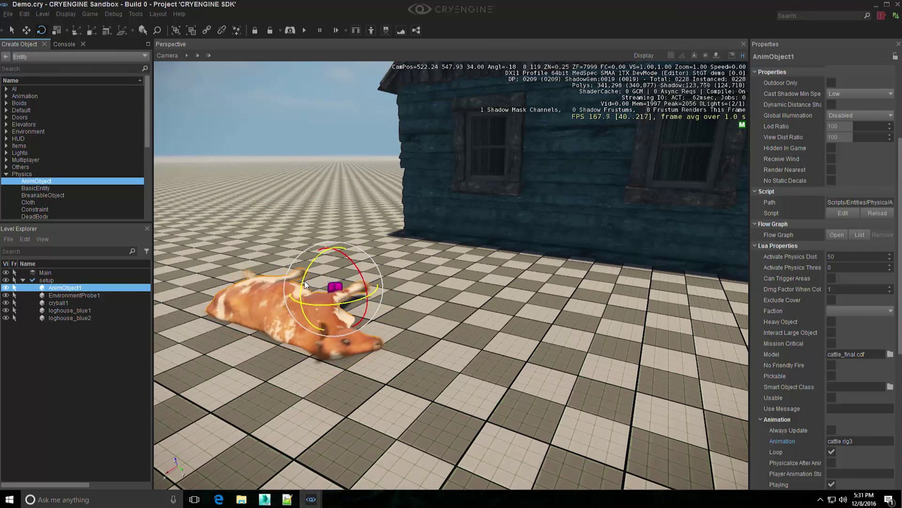
drag(304, 281, 350, 222)
click(312, 391)
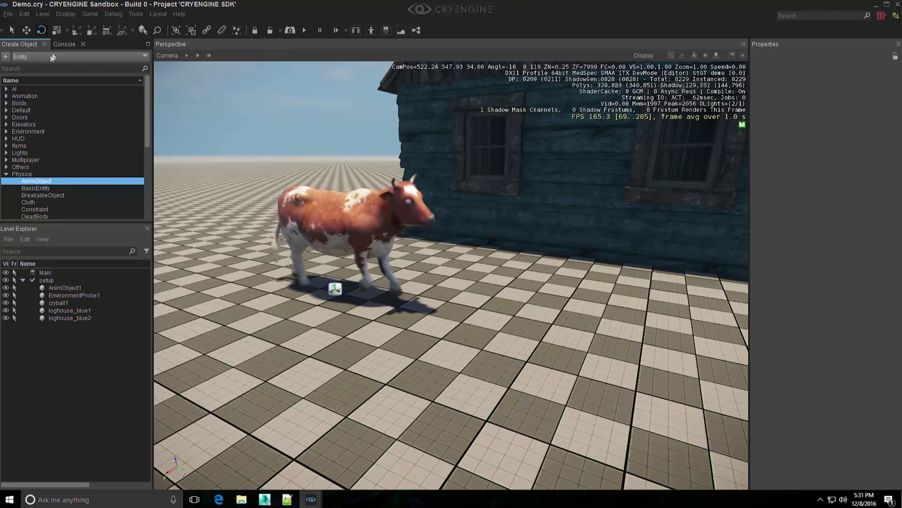
Open the Character Tool from the Tools > Advanced menu
click(136, 14)
mouse_move(177, 190)
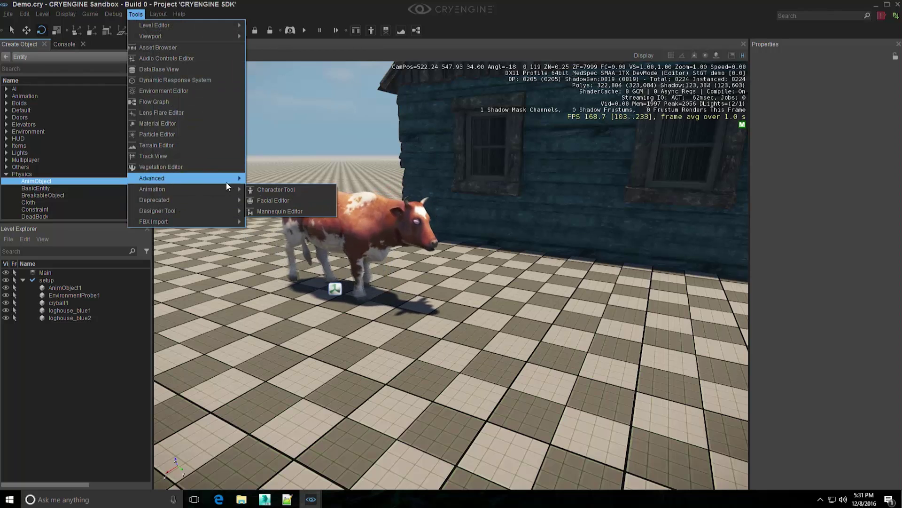
click(261, 191)
Load assets/cow/cattle_final.cdf into the Character Tool preview and move the window aside
drag(196, 85, 212, 81)
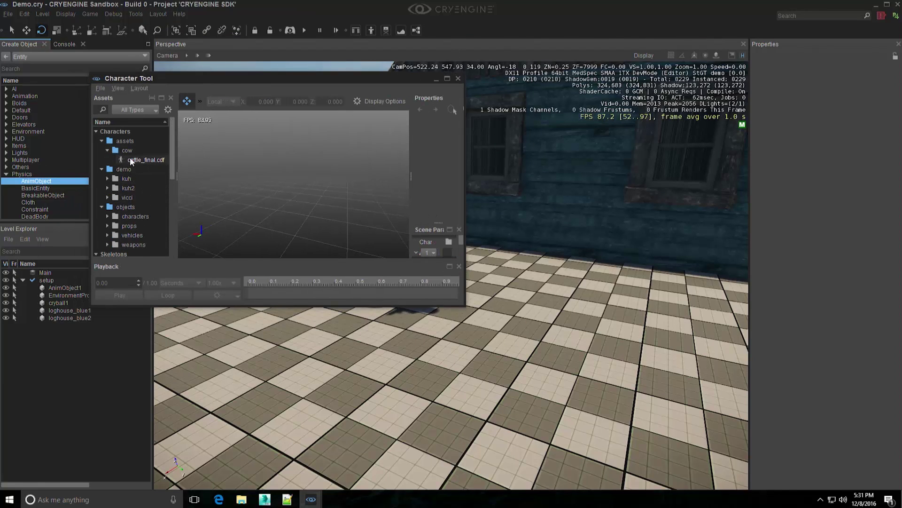
double_click(131, 162)
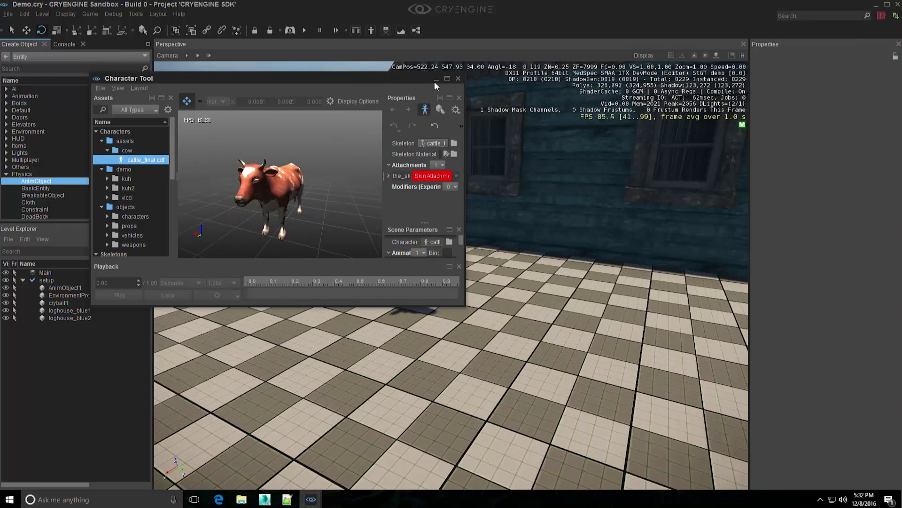
drag(392, 80, 758, 103)
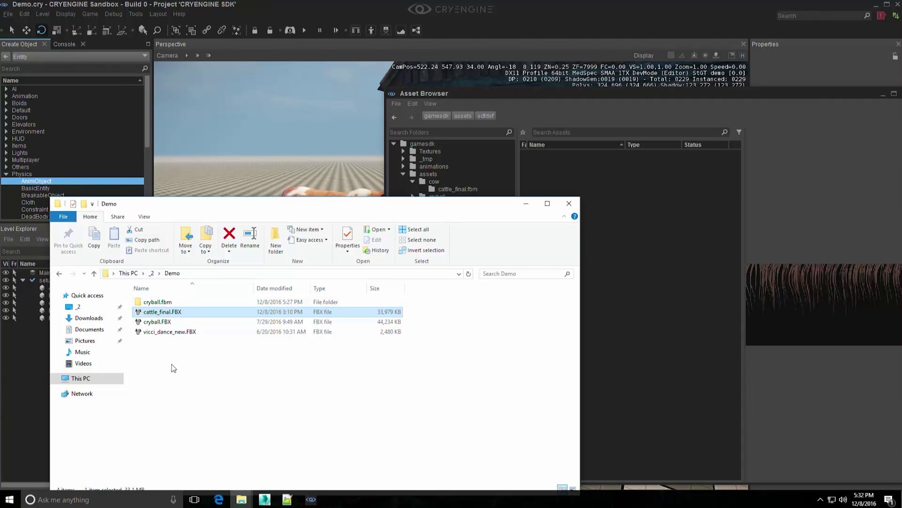
Drag cattle_final.FBX, cryball.FBX and vicci_dance_new.FBX from Explorer's Demo folder into CRYENGINE's Asset Browser
drag(174, 368, 637, 273)
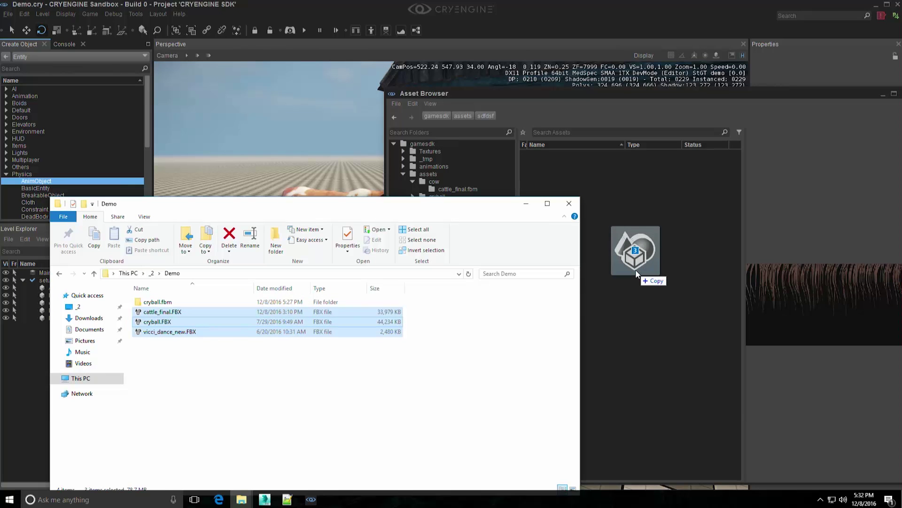
drag(636, 269, 635, 269)
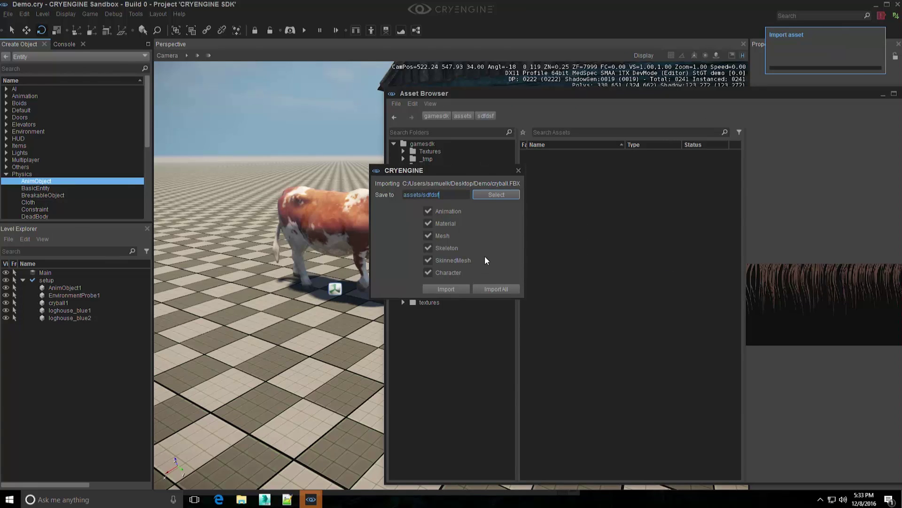
Import all the dropped FBX files into assets/sdfdsf and narrow the folder panel to view the cryball assets
click(489, 289)
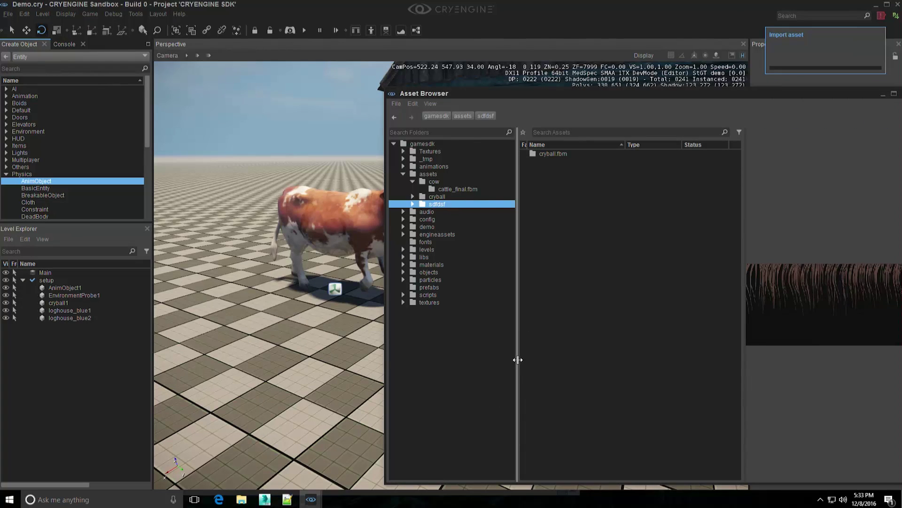
drag(517, 359, 507, 359)
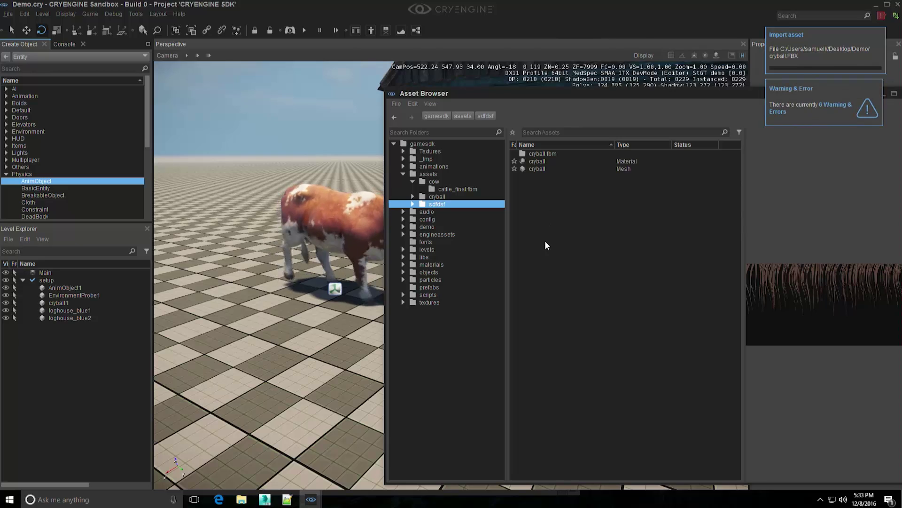